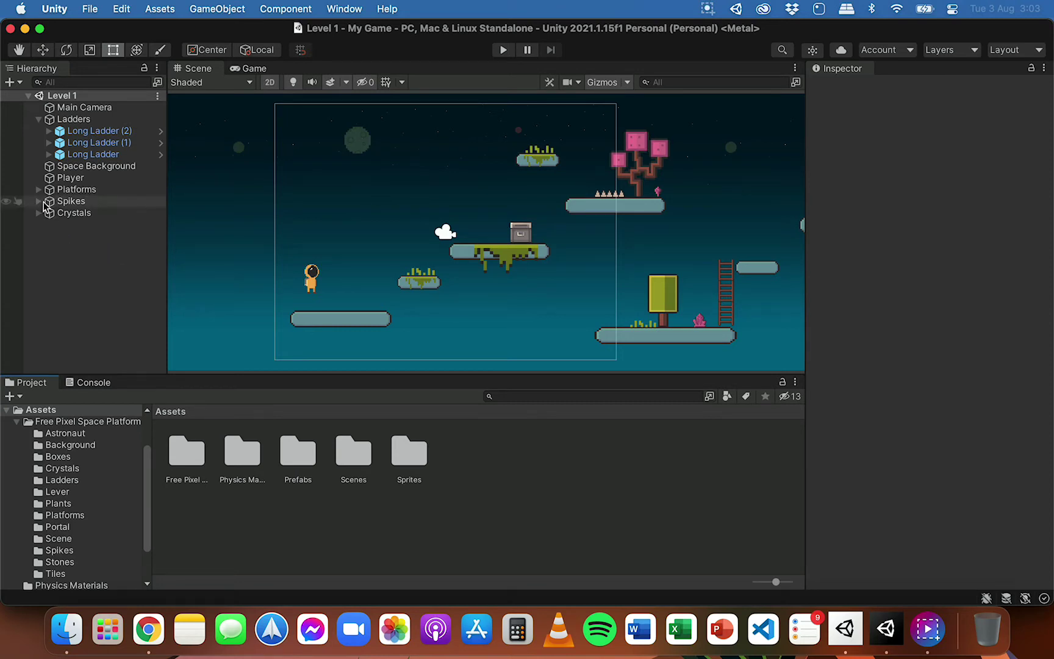
# Step: Collapse the Ladders group in the hierarchy and check the contents of the Platforms and Spikes groups
pyautogui.click(39, 120)
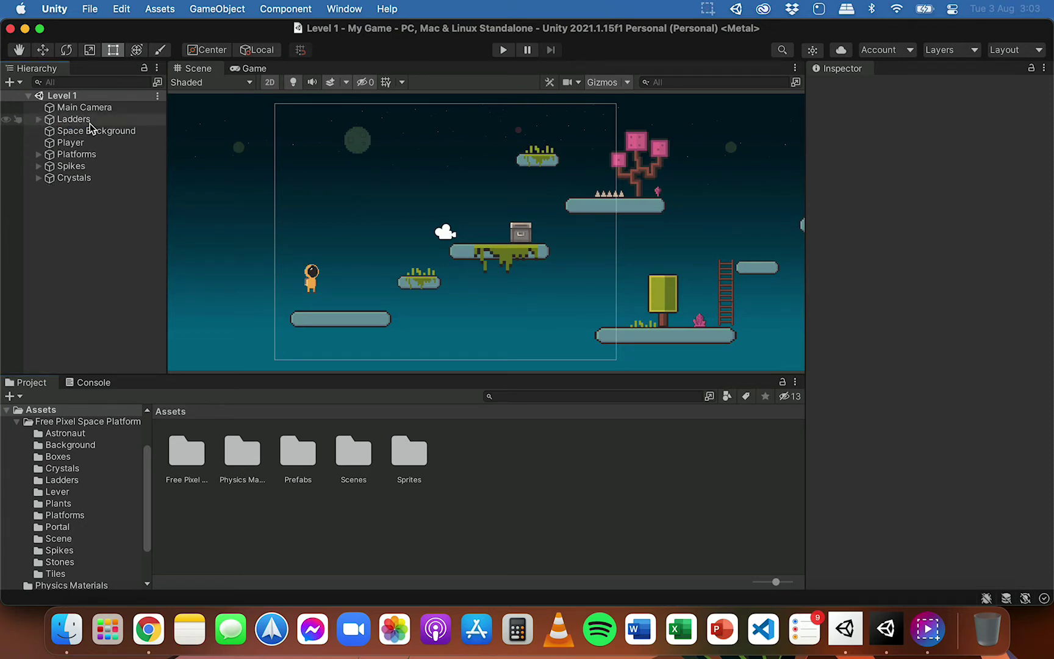
pyautogui.click(38, 120)
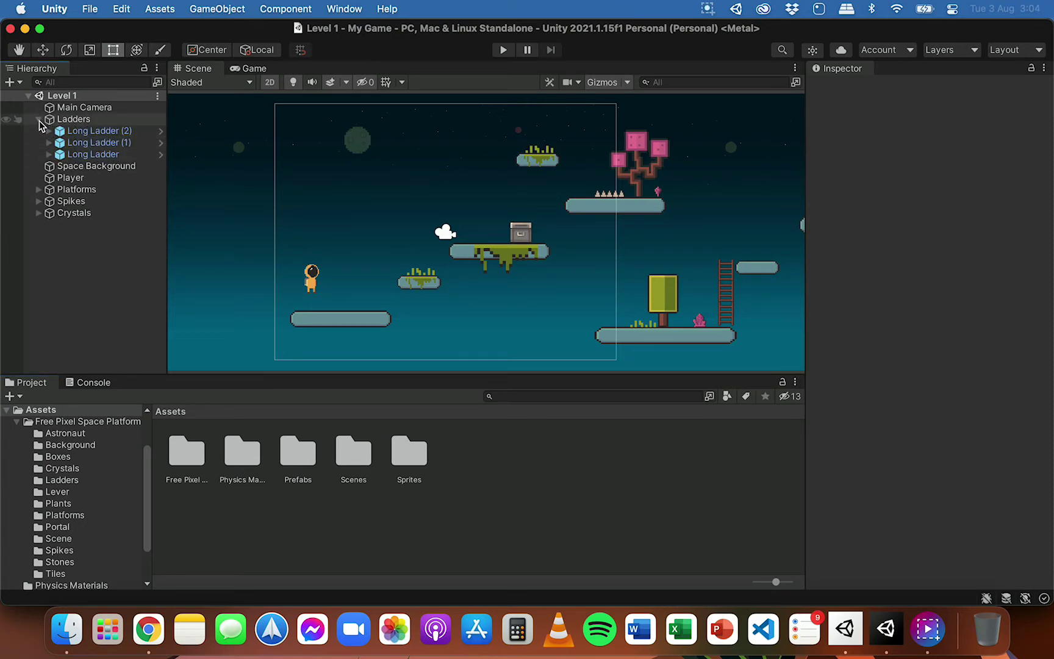
pyautogui.click(38, 120)
pyautogui.click(38, 154)
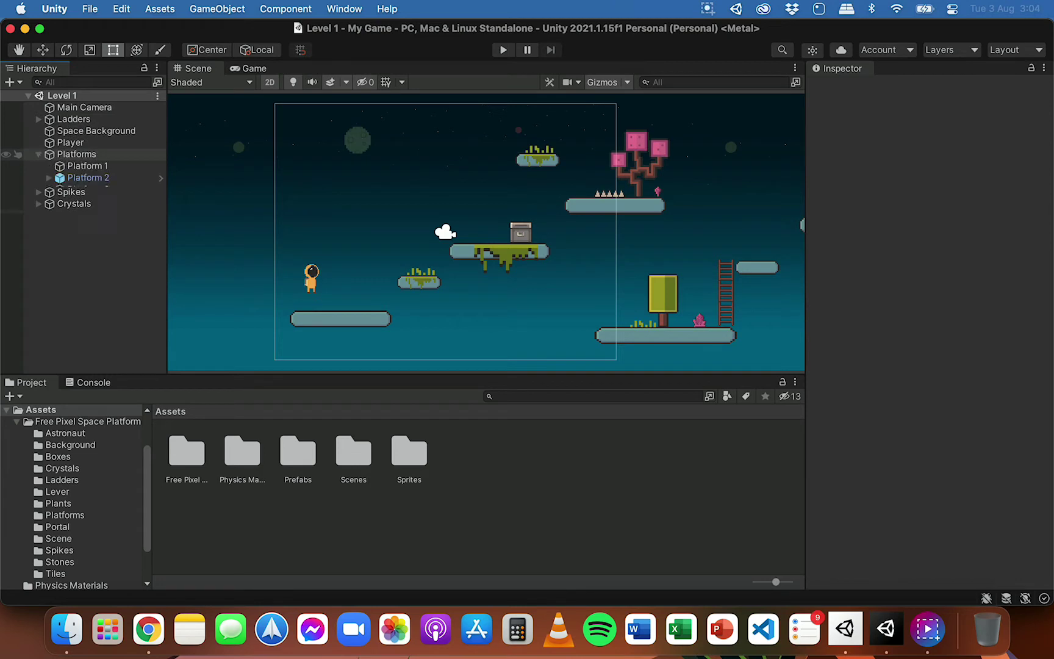
pyautogui.click(38, 154)
pyautogui.click(39, 166)
pyautogui.click(40, 166)
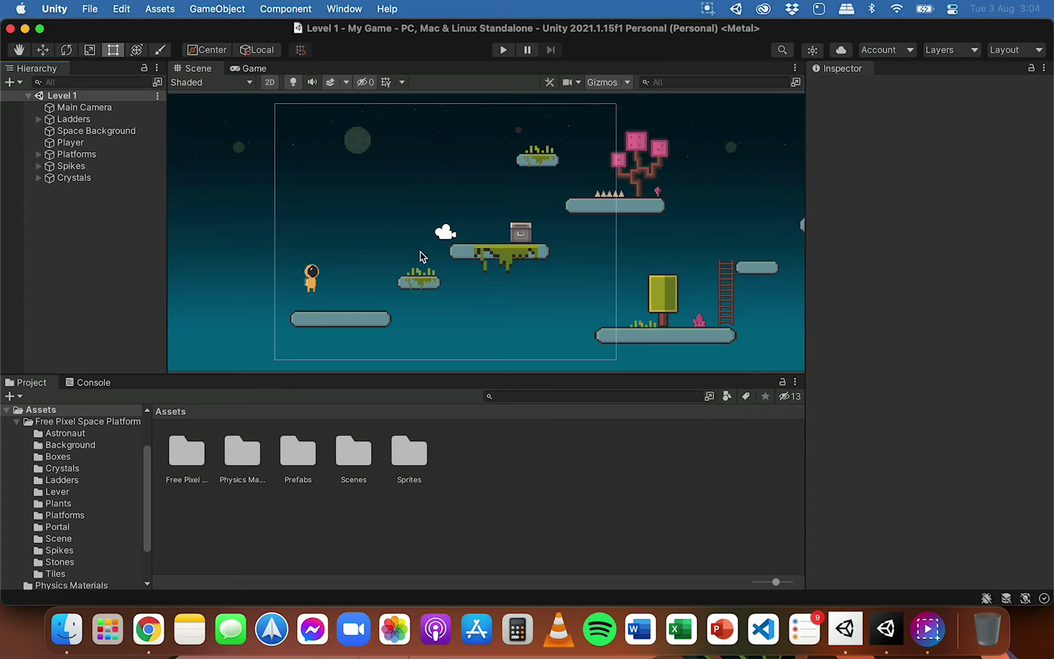
# Step: Examine the level layout and select the Ladder_01 piece of the long ladder beside the yellow tree
pyautogui.scroll(-5, 513, 275)
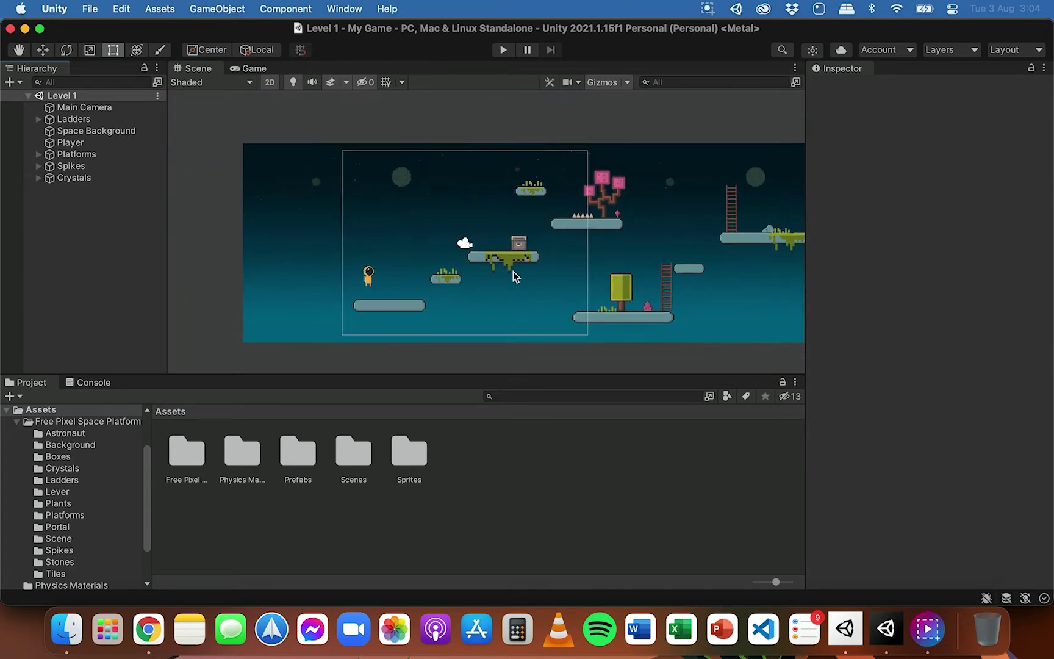
pyautogui.moveTo(602, 310); pyautogui.dragTo(436, 302, button='middle')
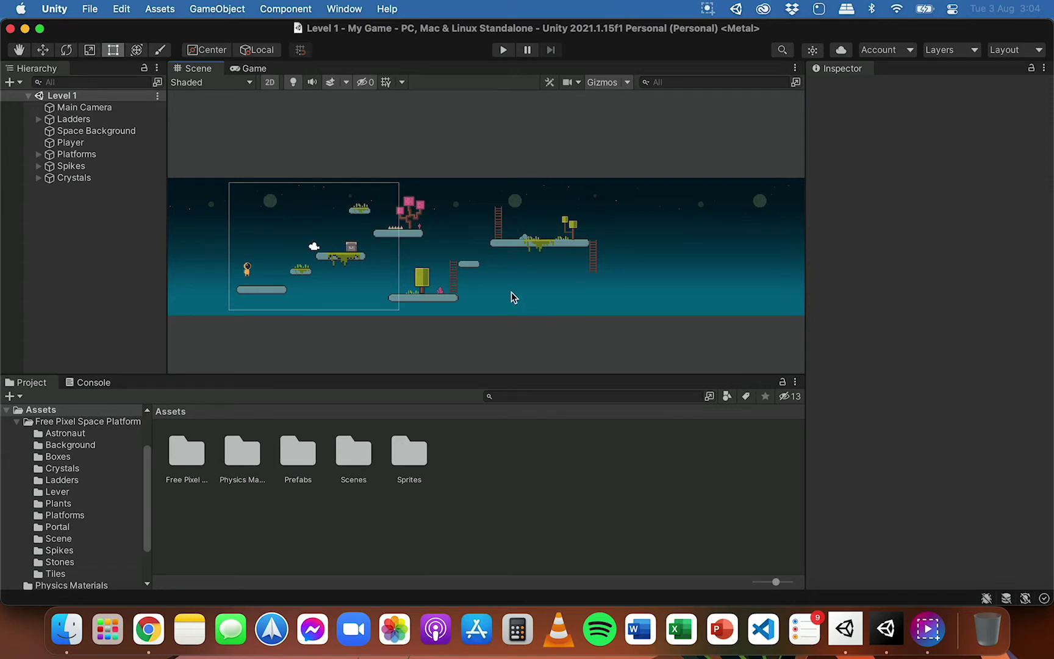
pyautogui.scroll(8, 455, 269)
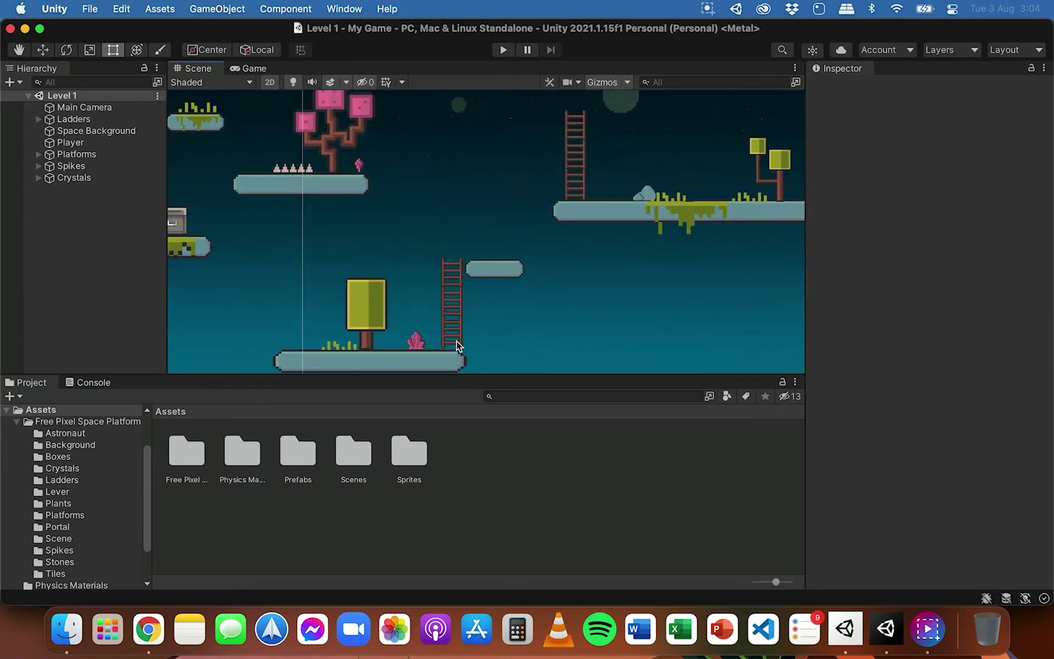
pyautogui.click(459, 345)
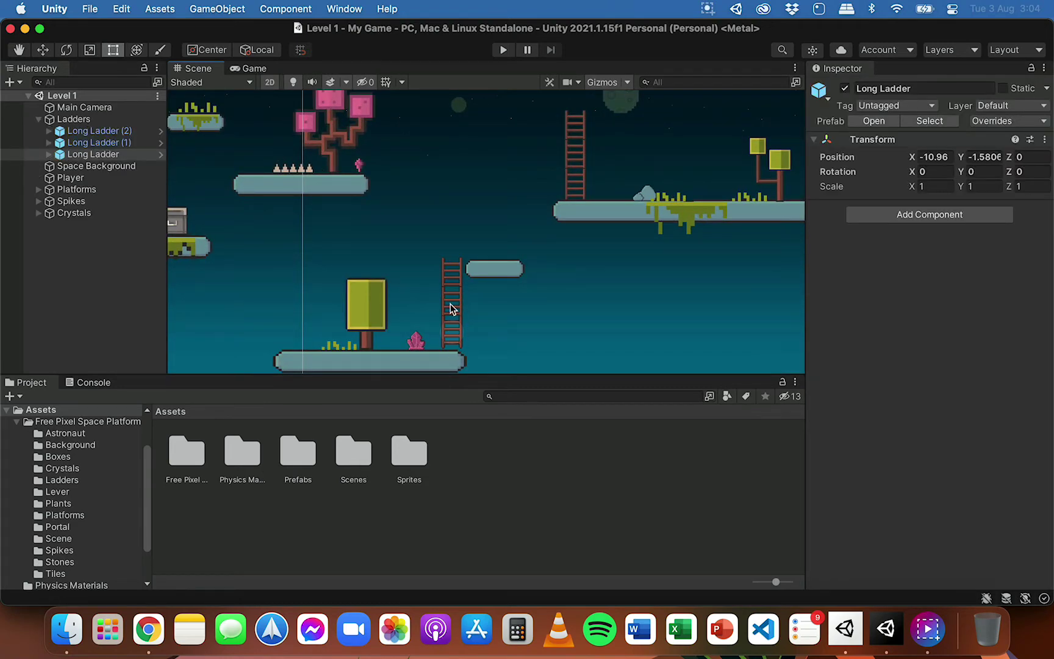
pyautogui.click(453, 314)
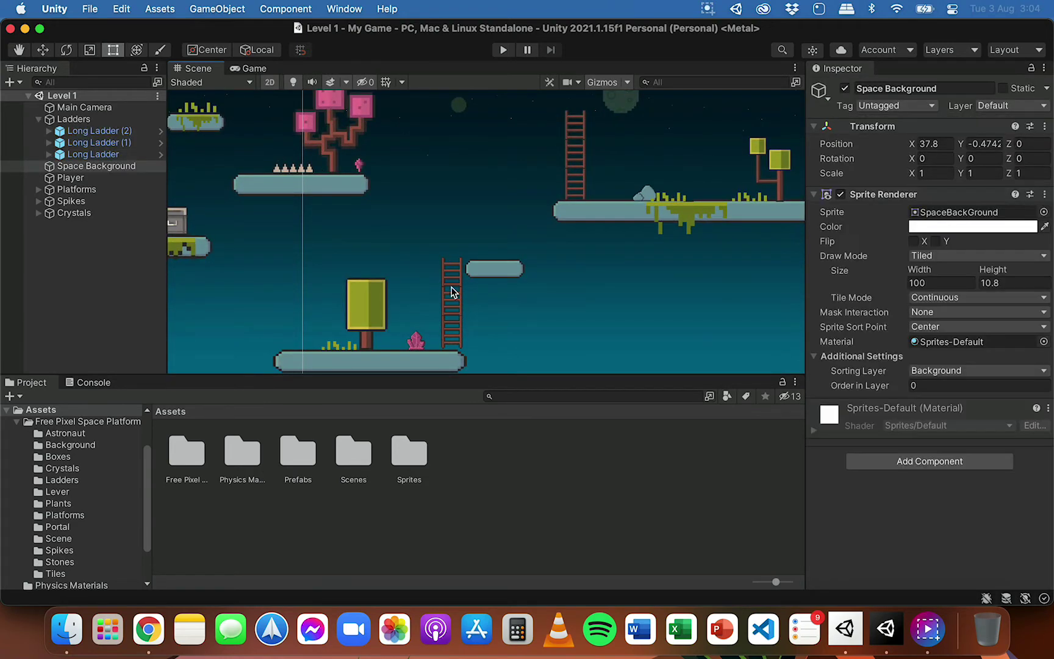
pyautogui.click(454, 306)
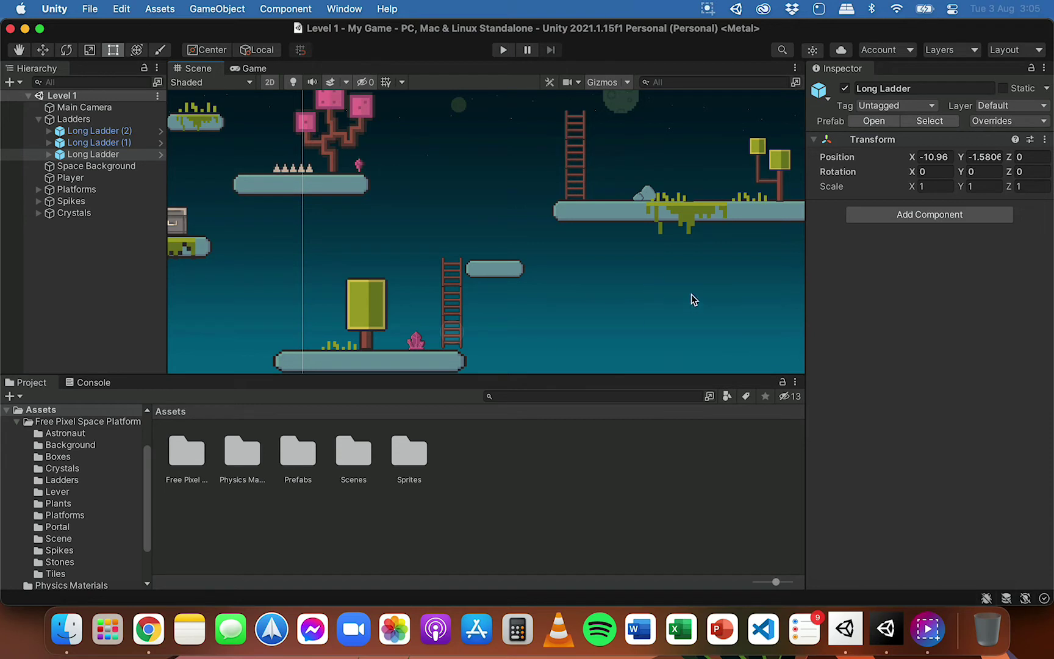
pyautogui.click(452, 329)
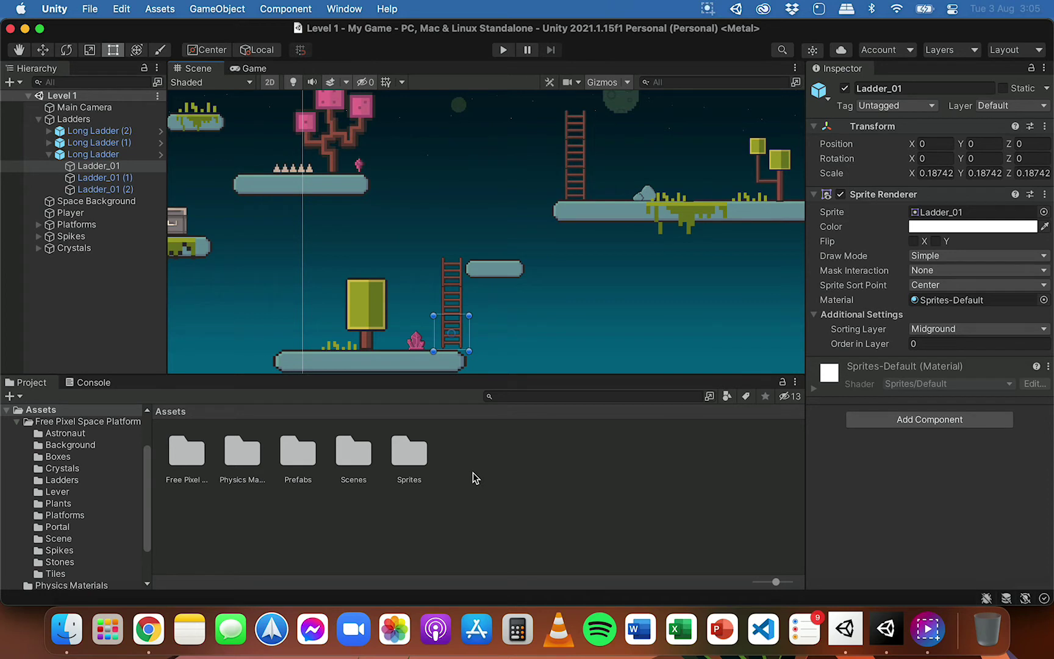
# Step: Open the Free Pixel Space Platform Pack folder, collapse the Ladders group, and switch to Chrome to view the pack's Asset Store page
pyautogui.doubleClick(191, 454)
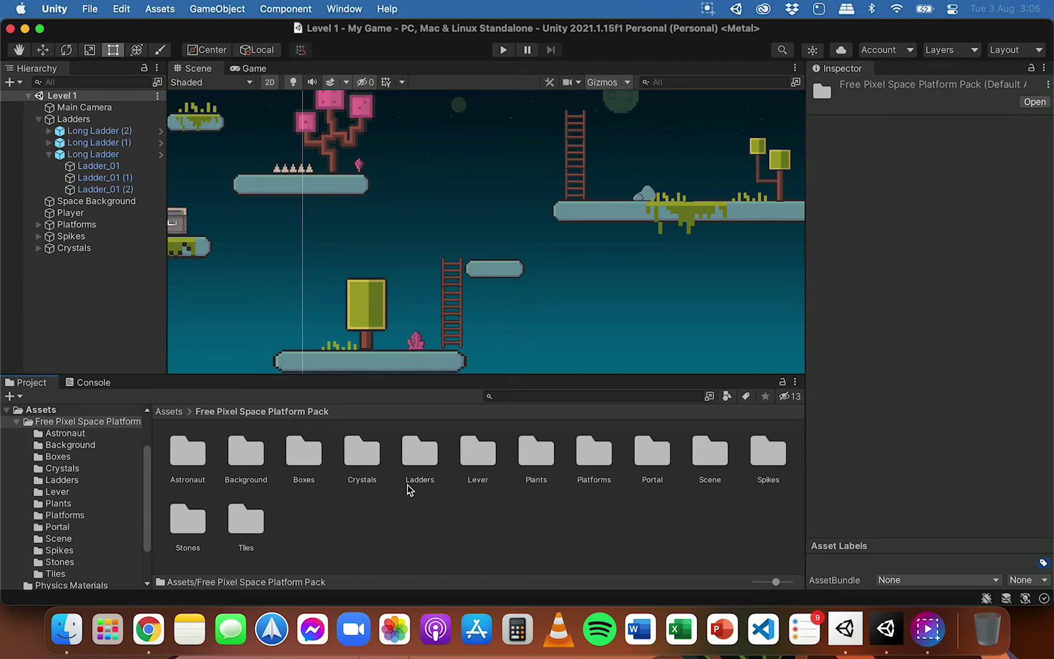
pyautogui.click(147, 628)
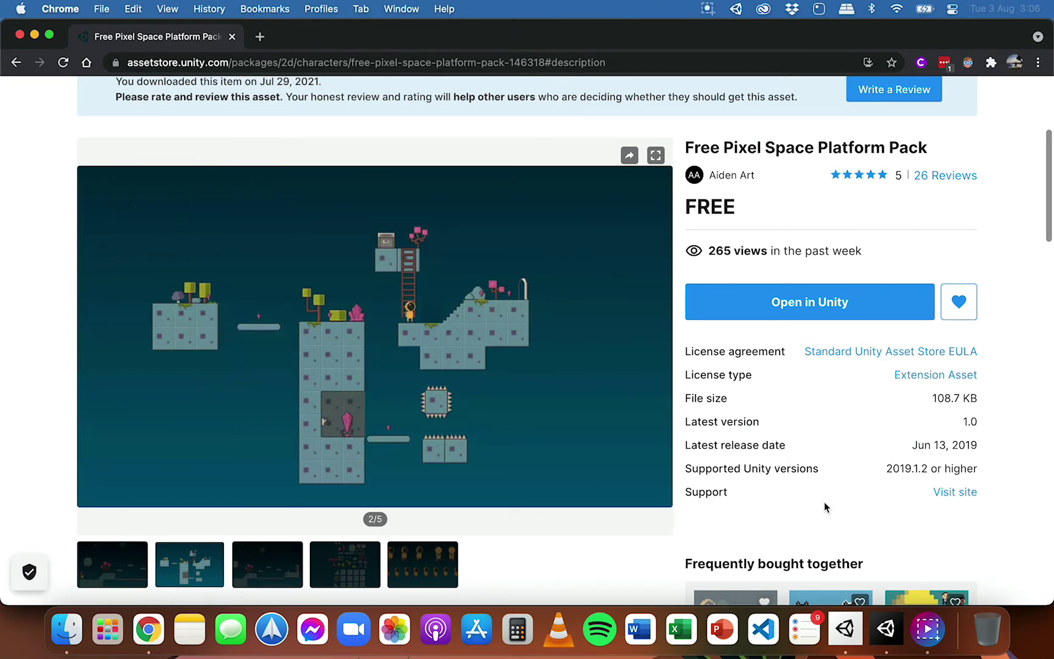
pyautogui.click(883, 629)
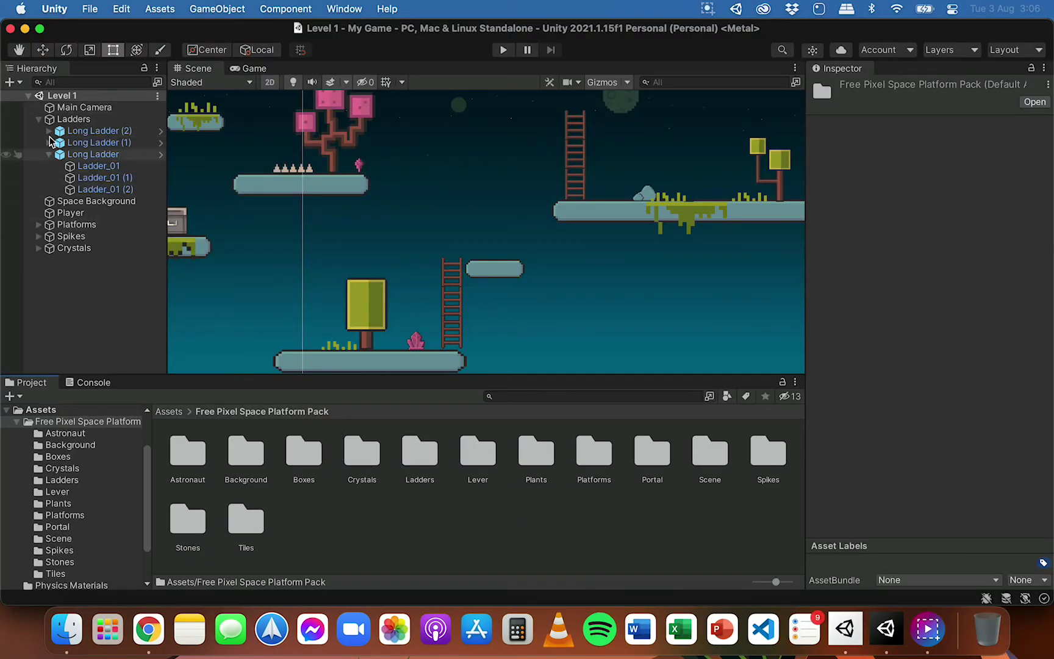
pyautogui.click(39, 121)
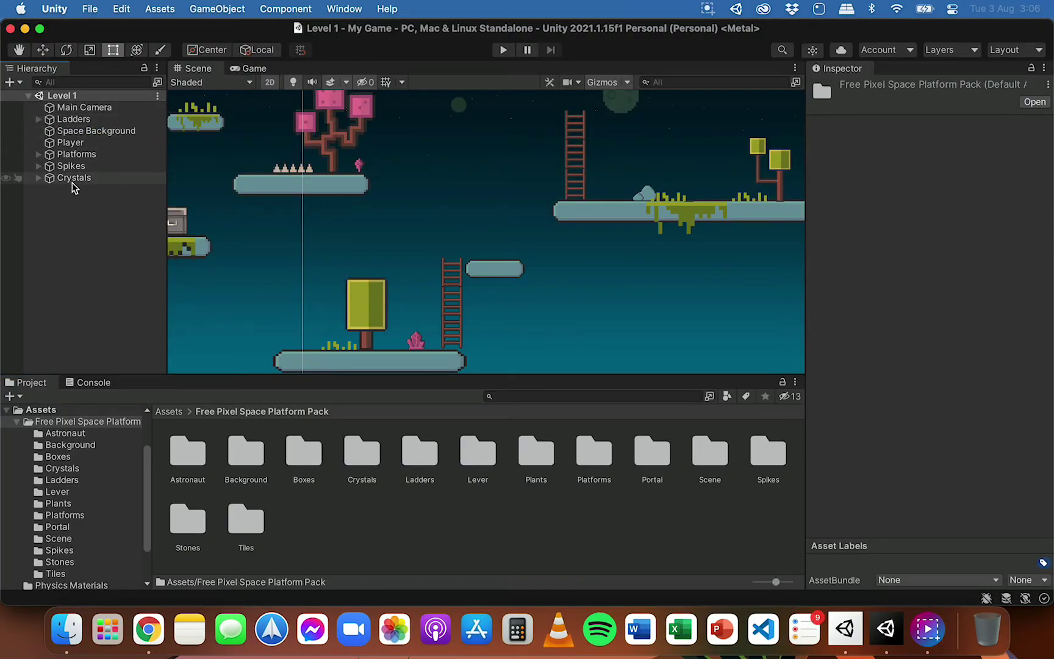
pyautogui.click(164, 652)
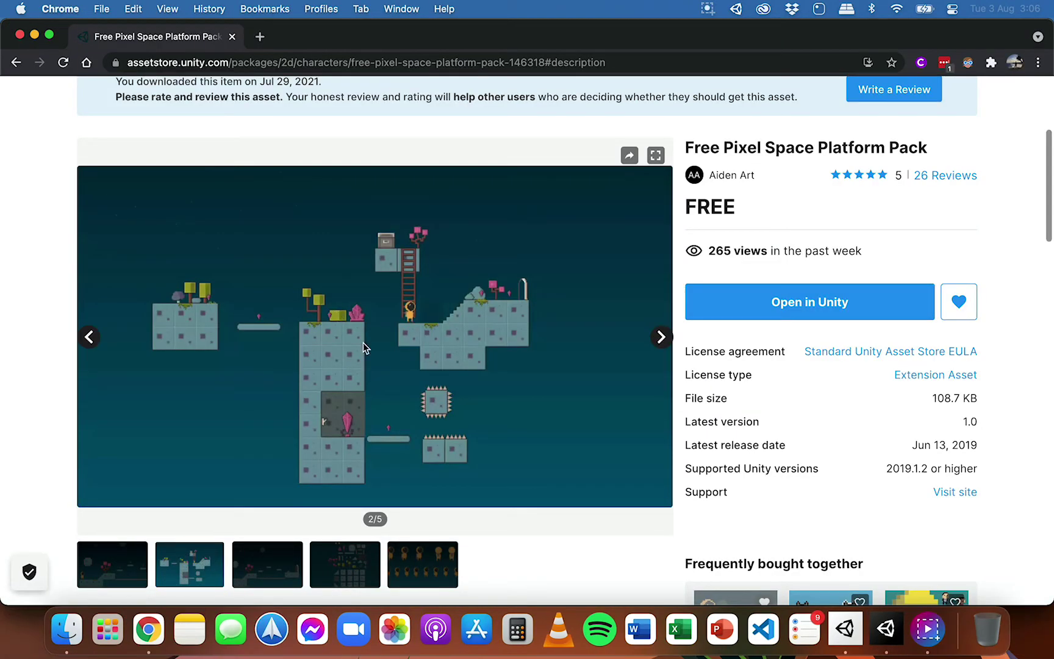
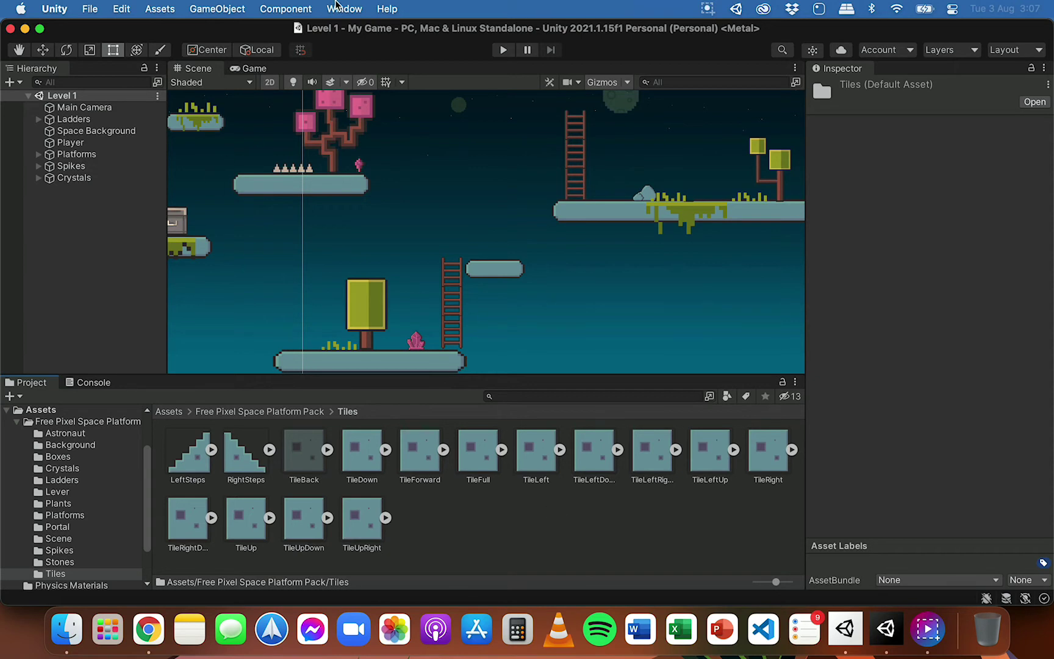
# Step: Open the Package Manager and check that it lists packages from the Unity Registry
pyautogui.click(337, 8)
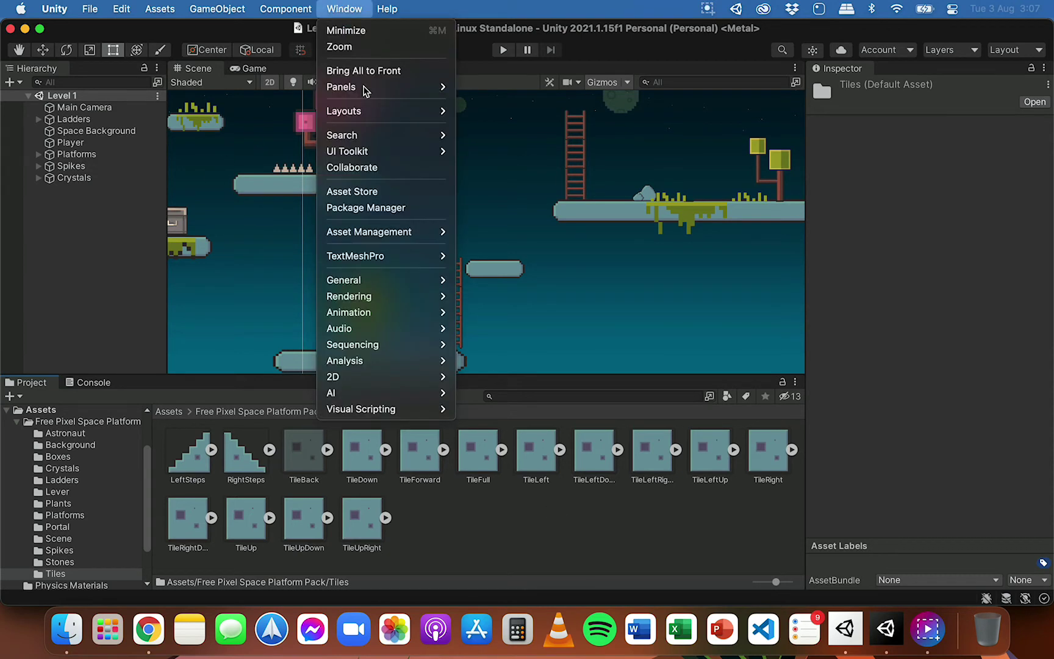
pyautogui.click(393, 210)
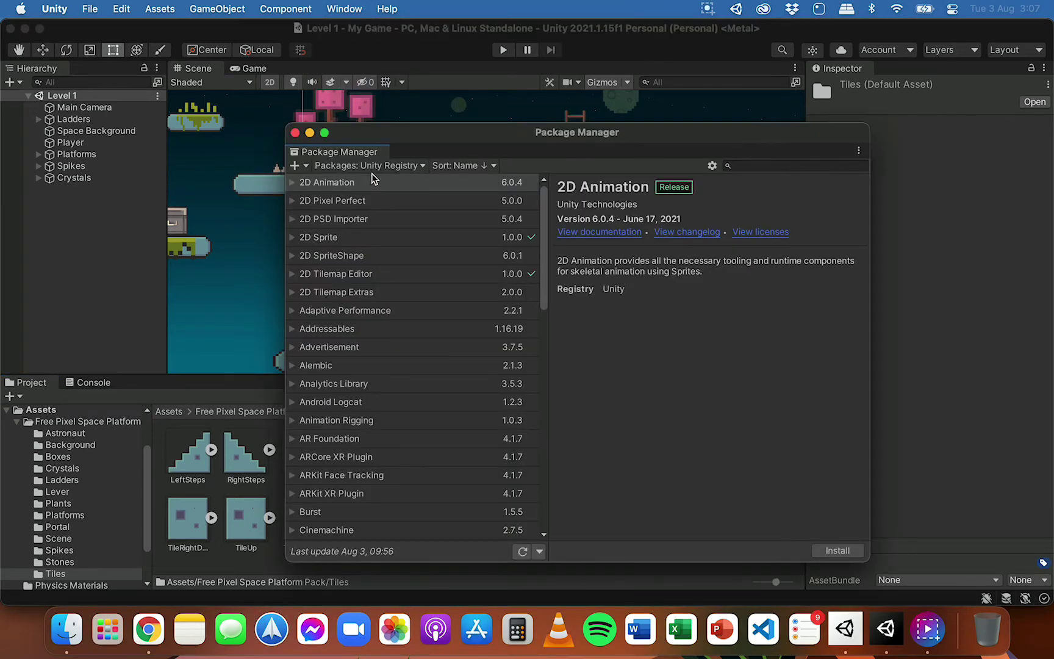
pyautogui.click(366, 166)
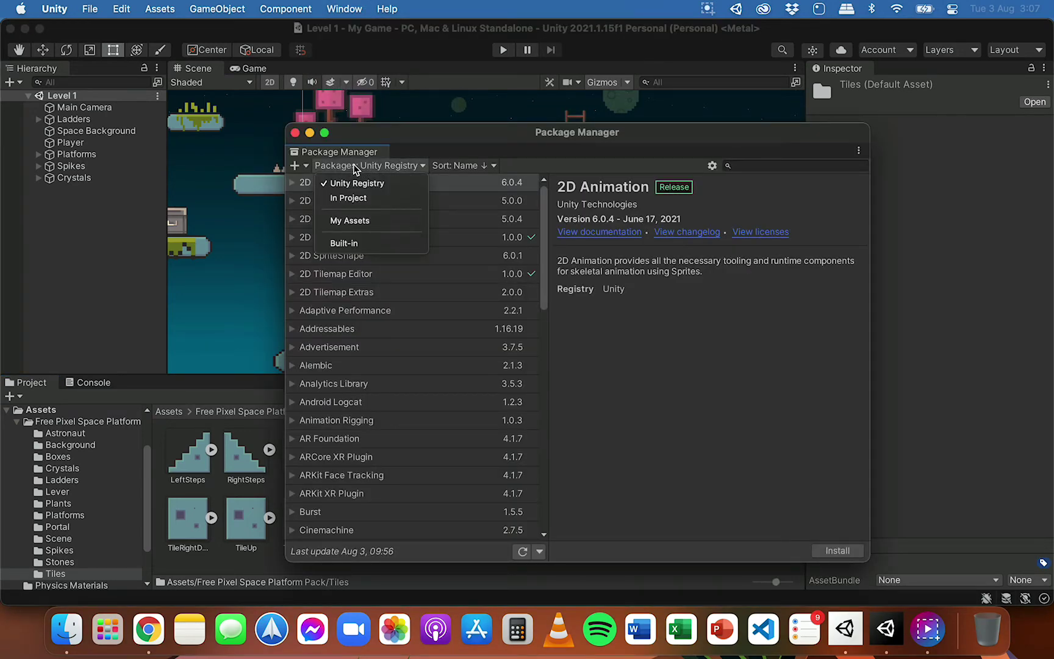
pyautogui.click(407, 169)
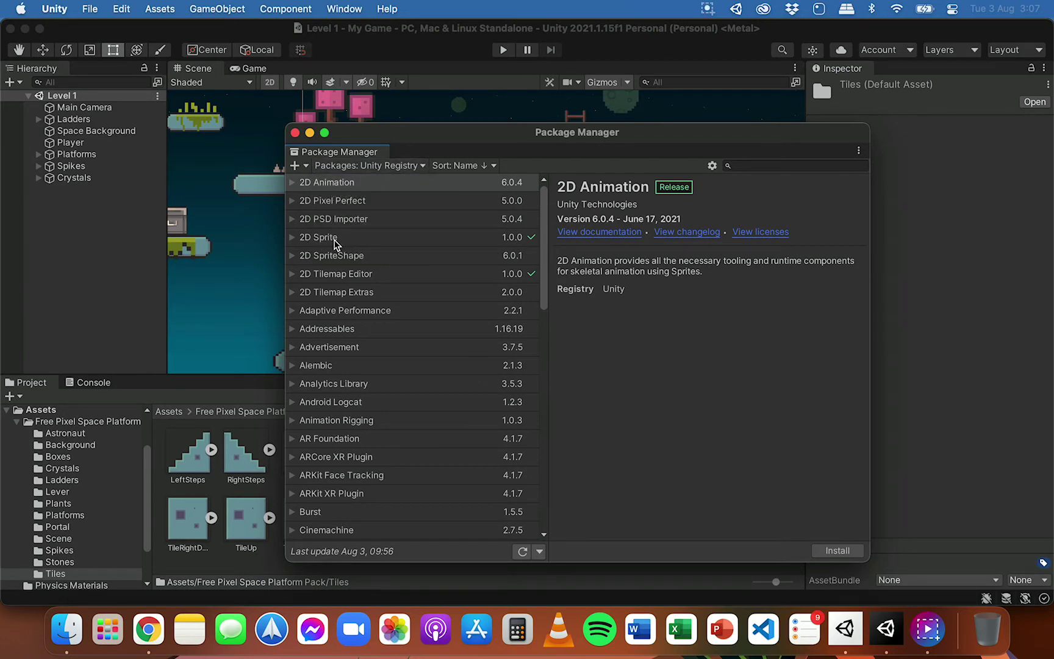
# Step: Check whether the 2D Sprite and 2D Tilemap Editor packages are installed, and close the Package Manager
pyautogui.click(456, 239)
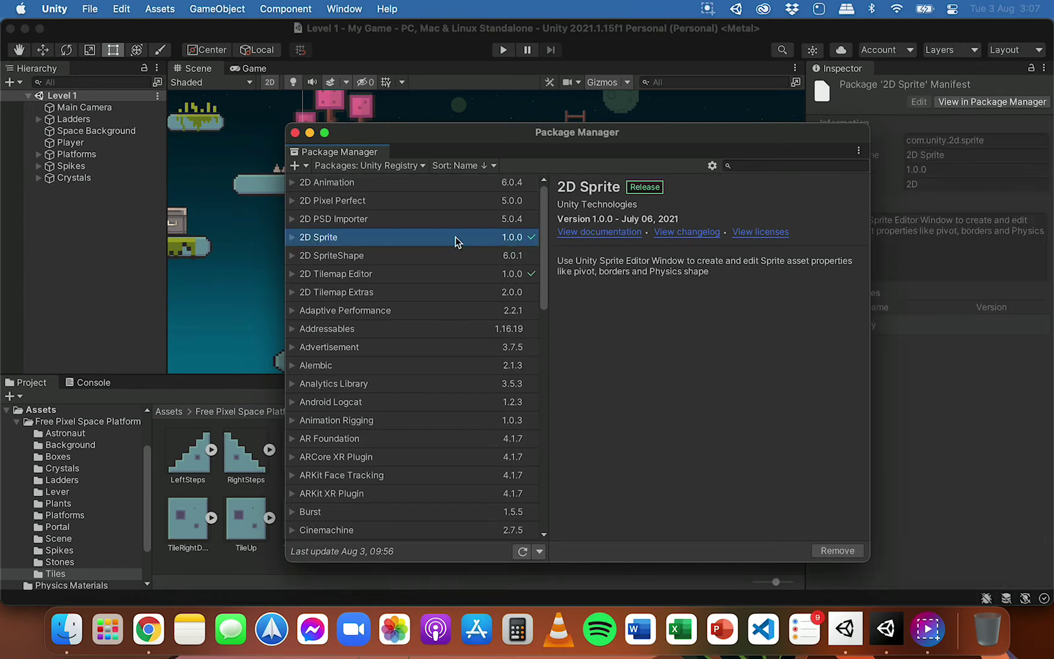
pyautogui.click(393, 277)
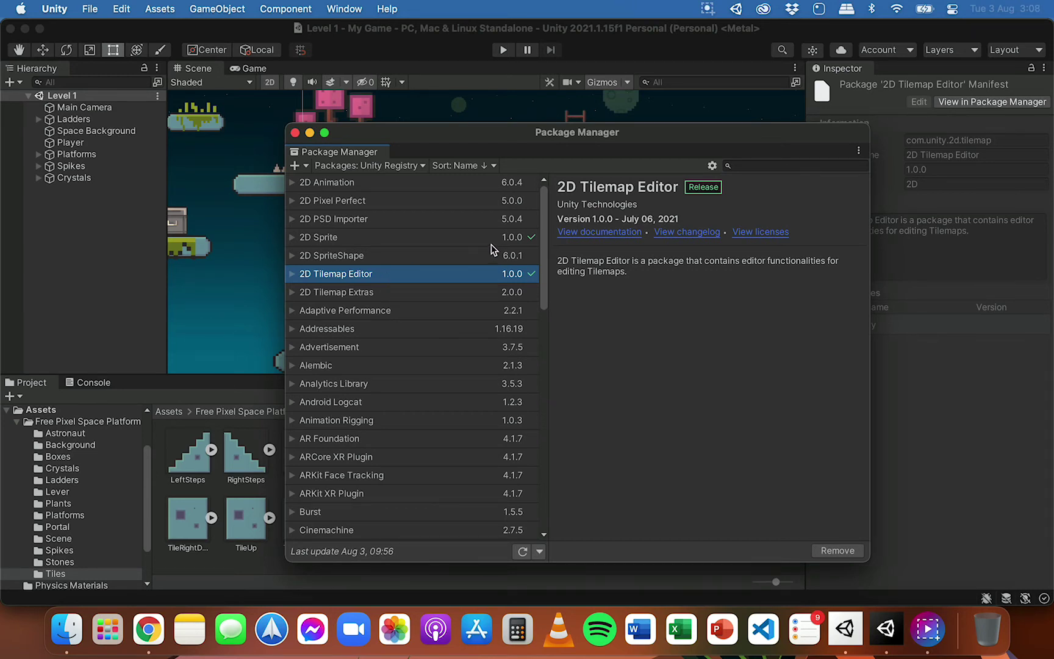
pyautogui.click(511, 242)
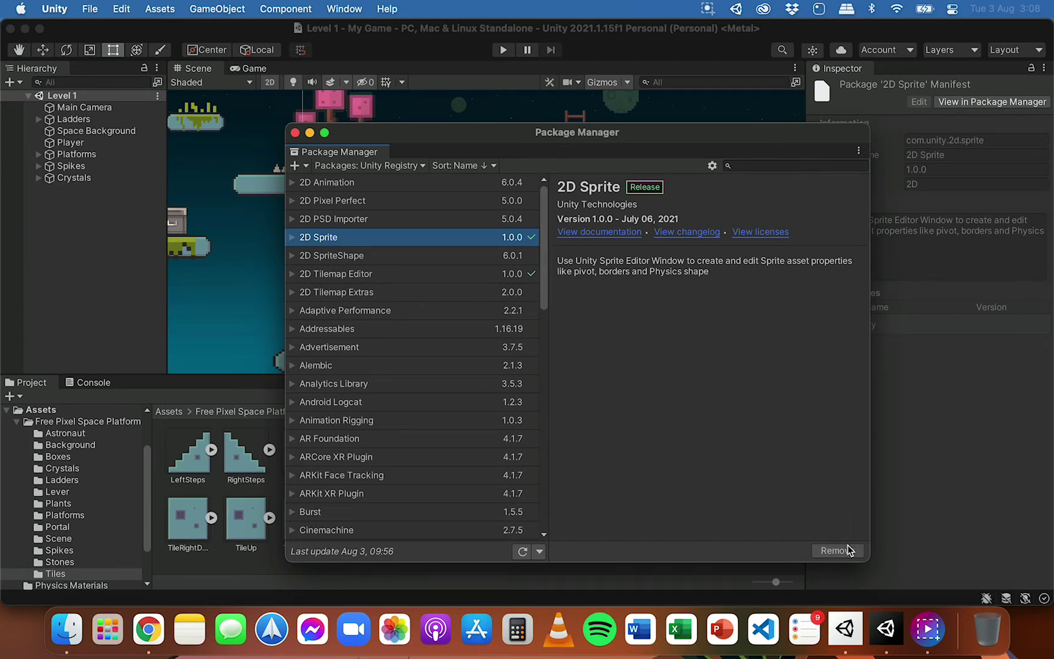
pyautogui.click(411, 275)
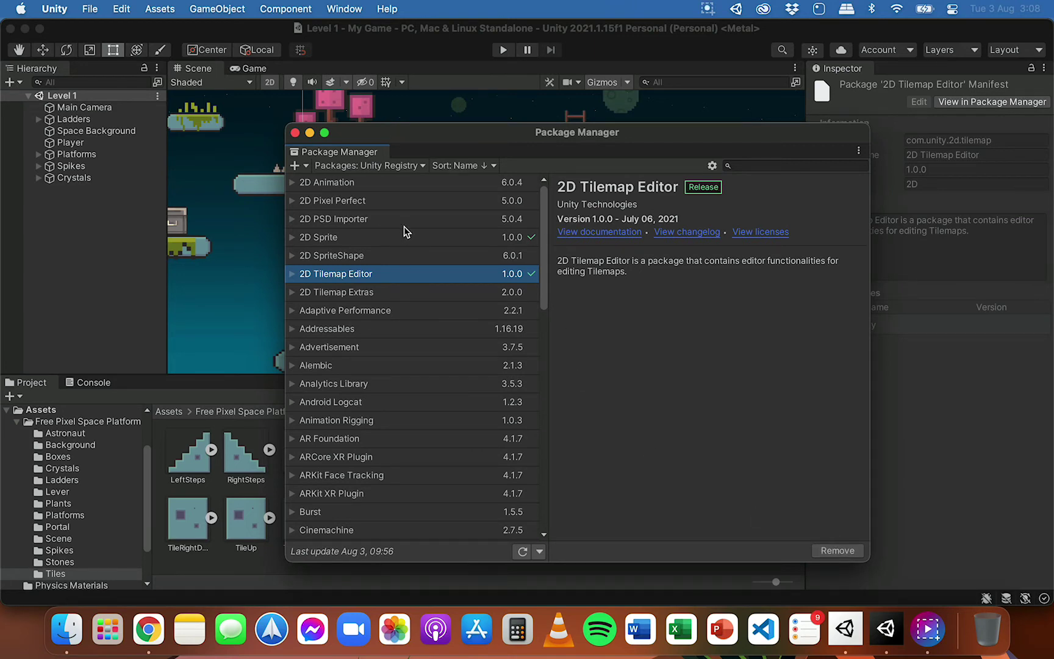
pyautogui.click(382, 237)
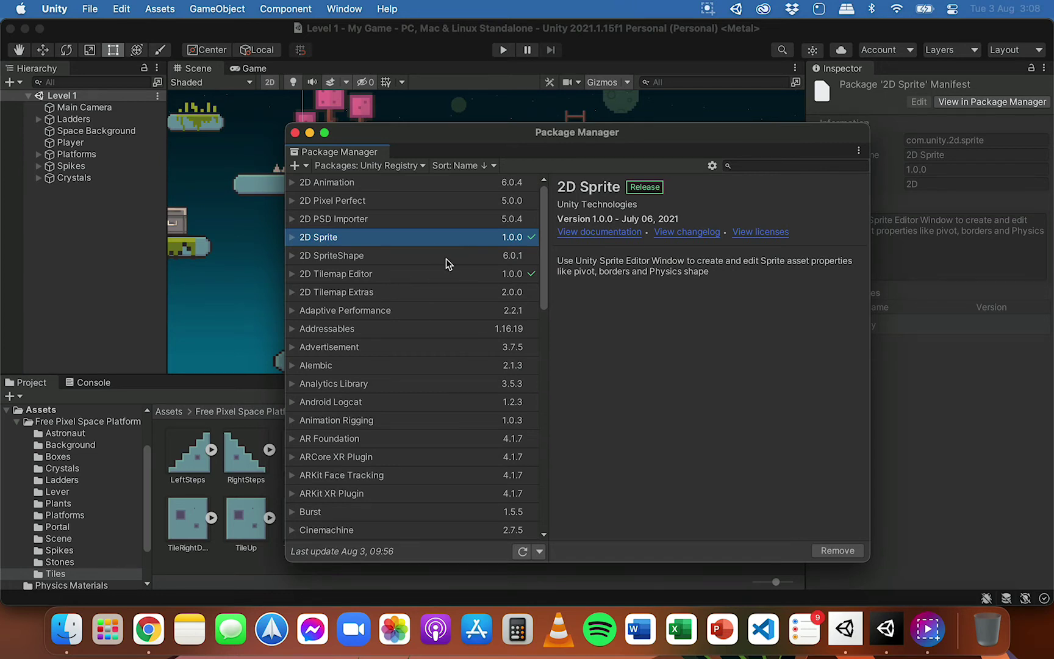
pyautogui.click(386, 274)
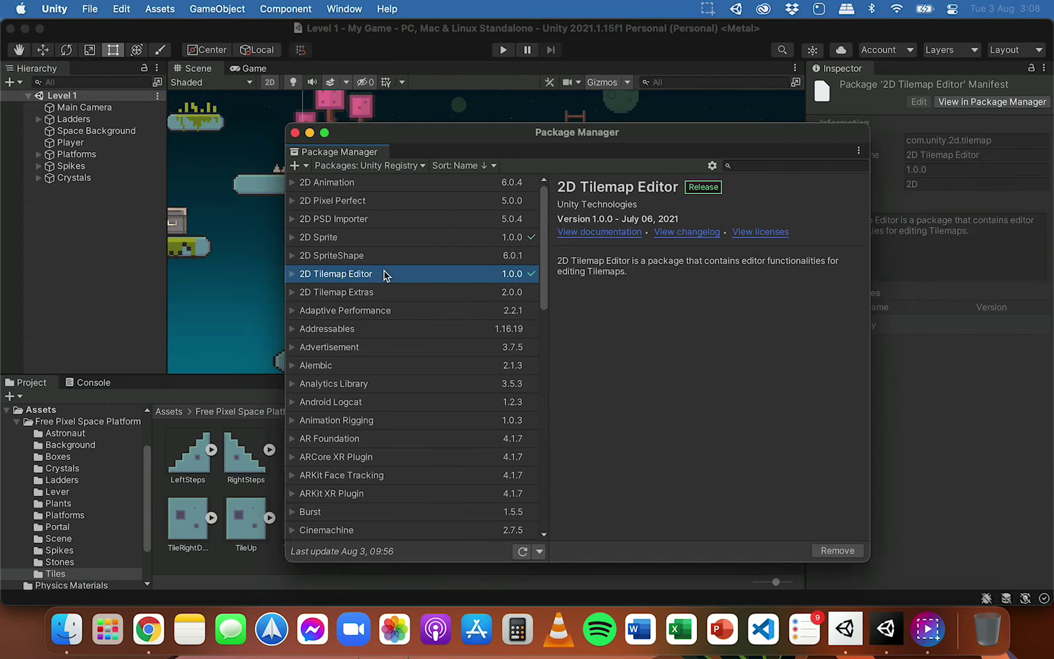
pyautogui.click(366, 241)
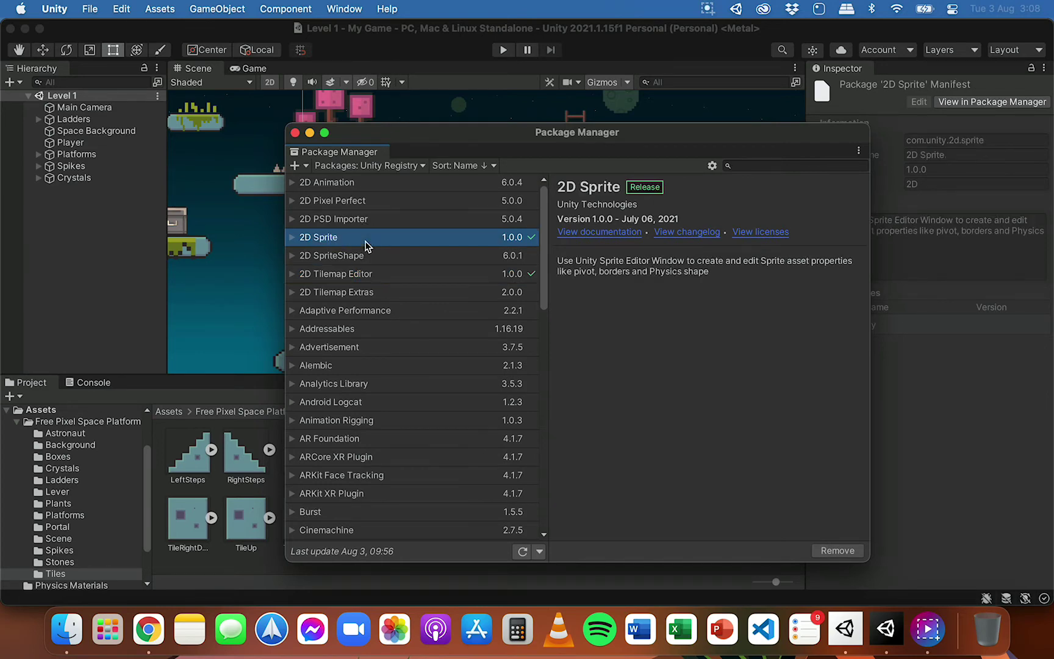
pyautogui.click(295, 133)
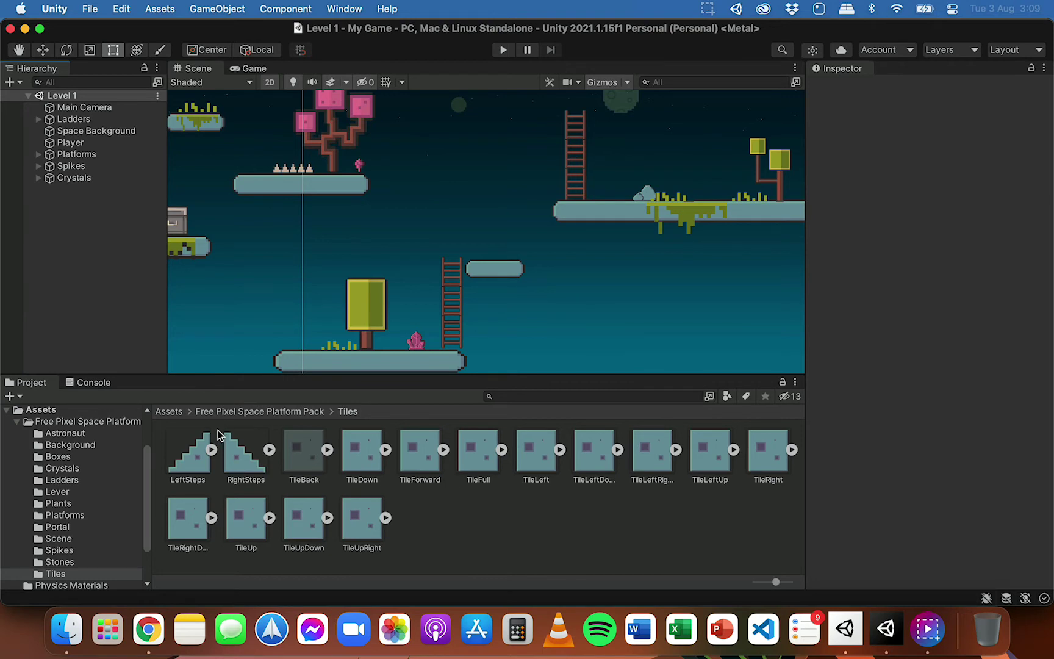
# Step: Keep the LeftSteps tile texture in Single sprite mode and set its pixels per unit to 480
pyautogui.click(189, 455)
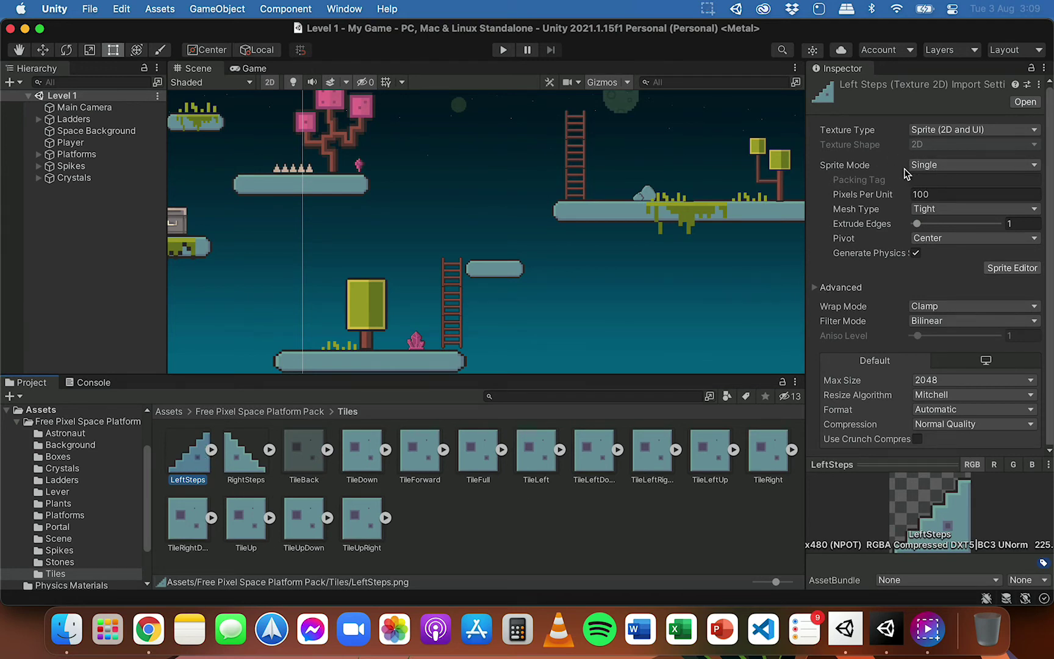
pyautogui.click(924, 168)
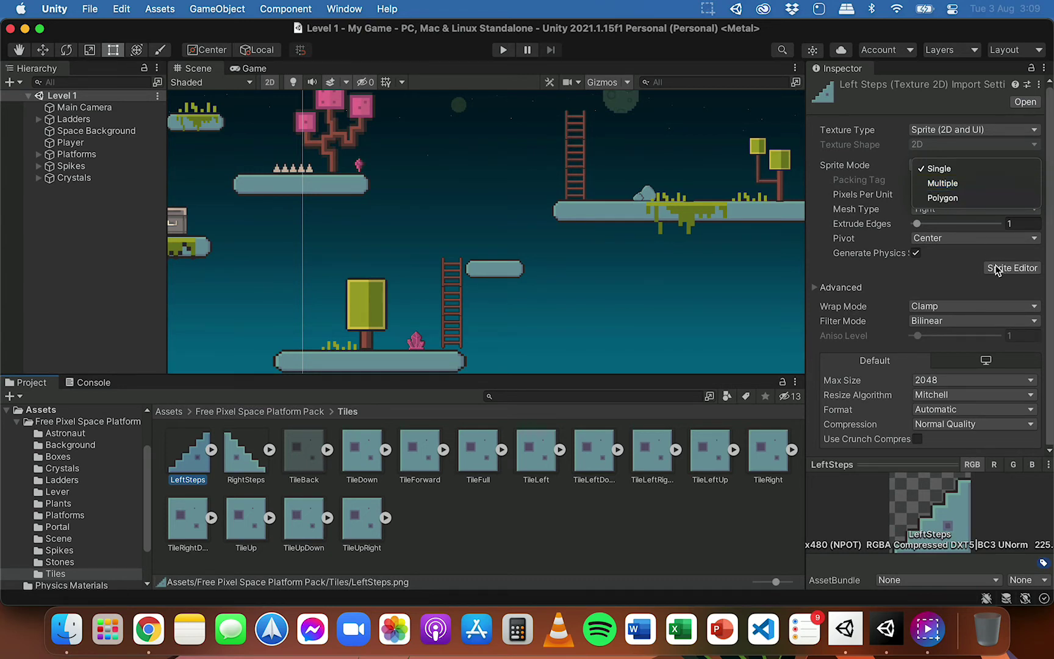
pyautogui.click(956, 272)
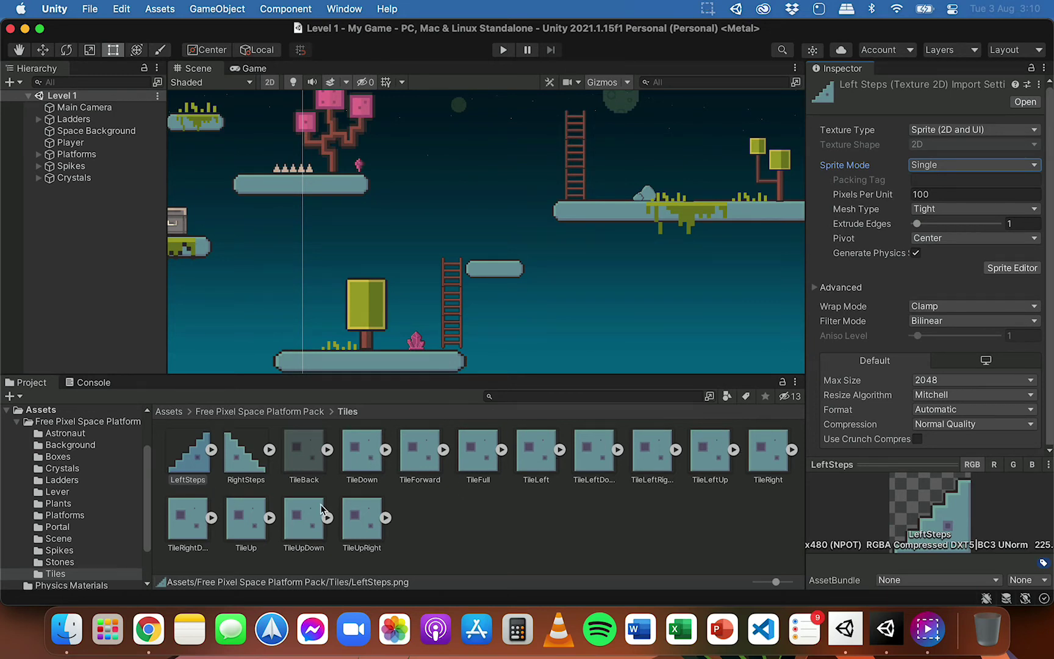
pyautogui.click(936, 166)
pyautogui.click(952, 169)
pyautogui.click(934, 196)
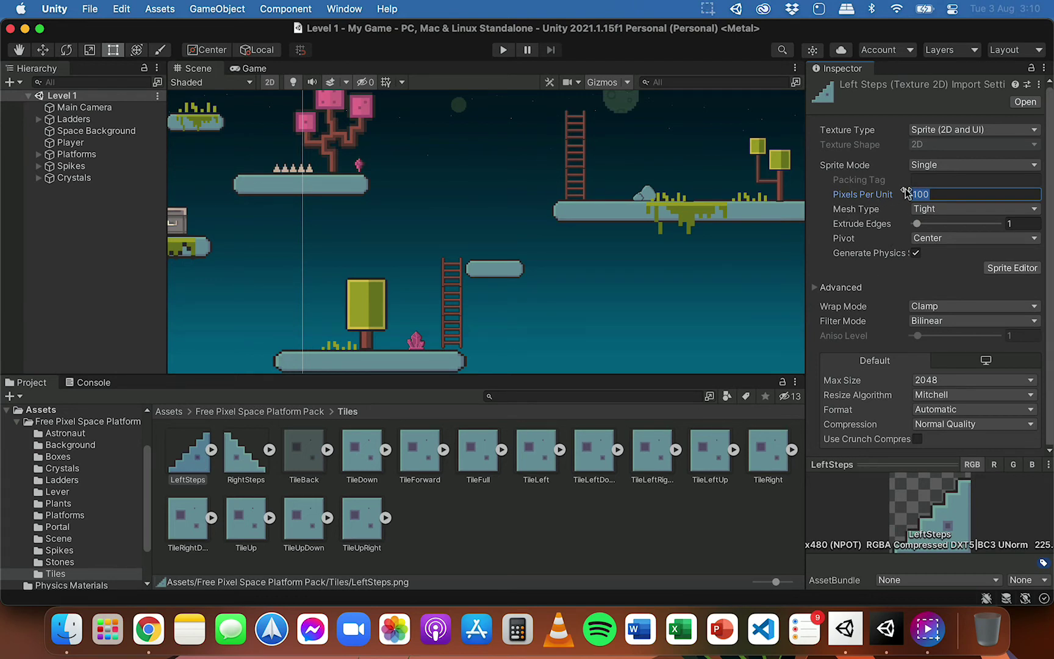
pyautogui.write('480')
# Step: Set the pixels per unit of all textures in the Tiles folder to 480 and apply the import settings
pyautogui.click(196, 460)
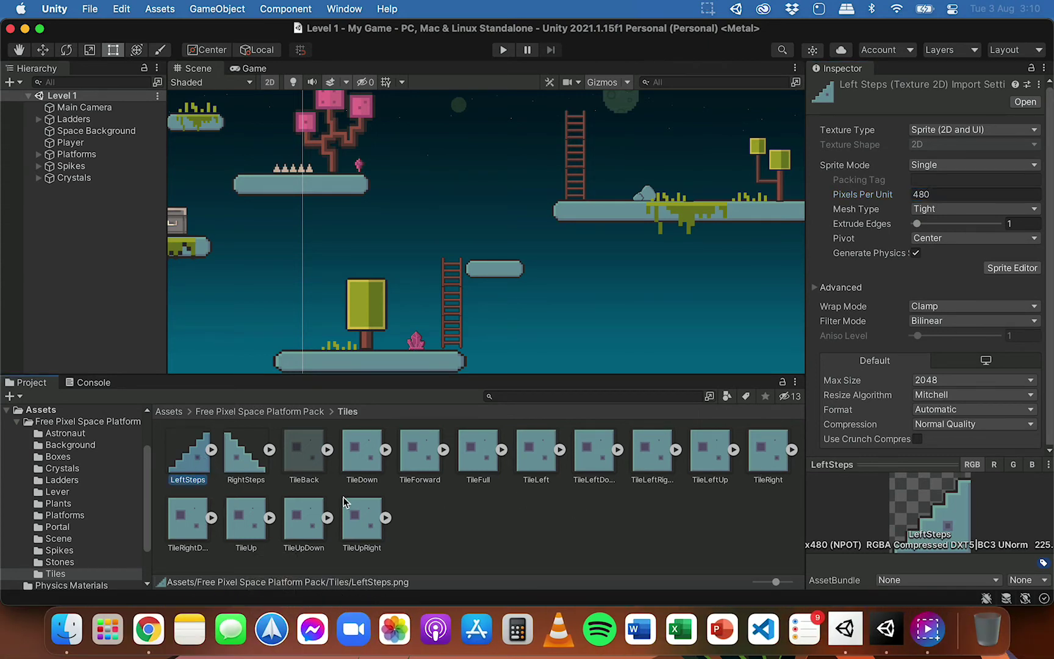
pyautogui.press('super+a')
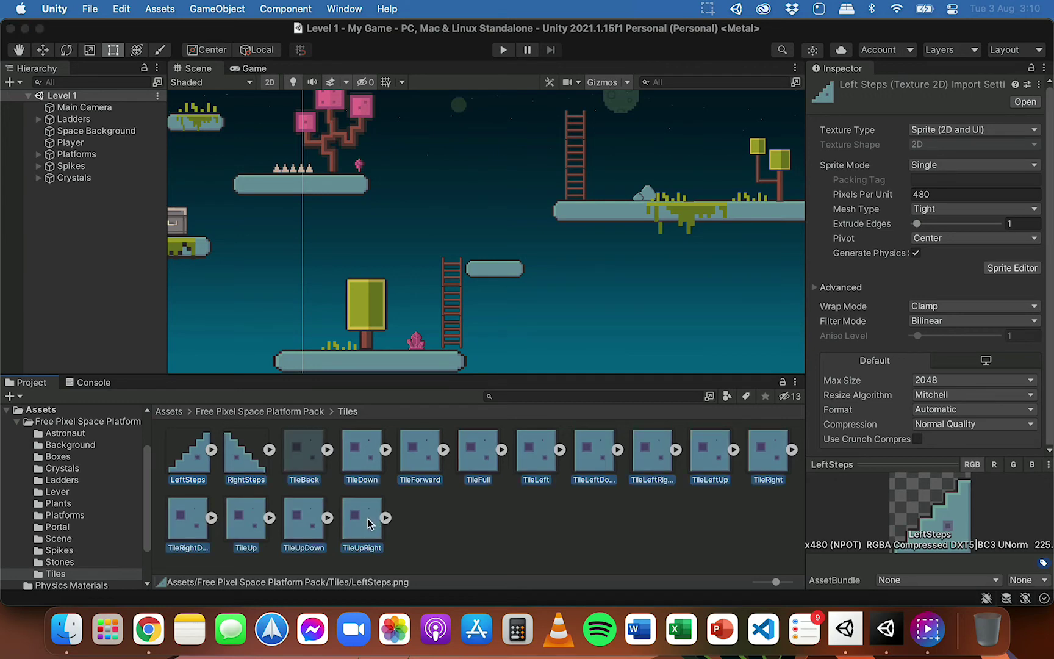
pyautogui.press('Return')
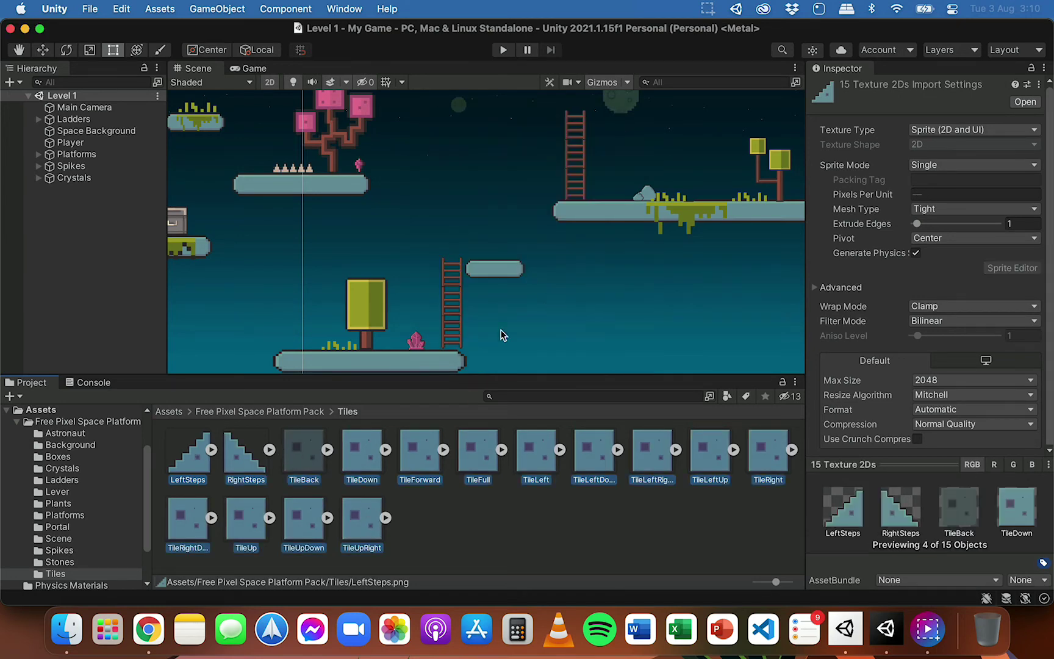
pyautogui.click(934, 194)
pyautogui.write('48')
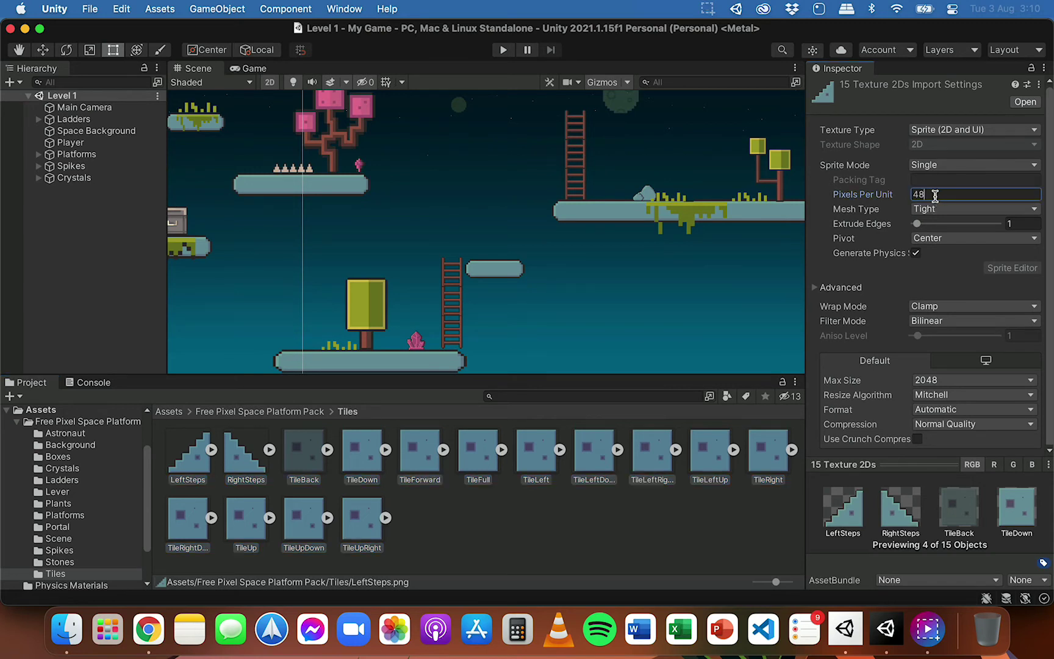
pyautogui.write('0')
pyautogui.click(465, 543)
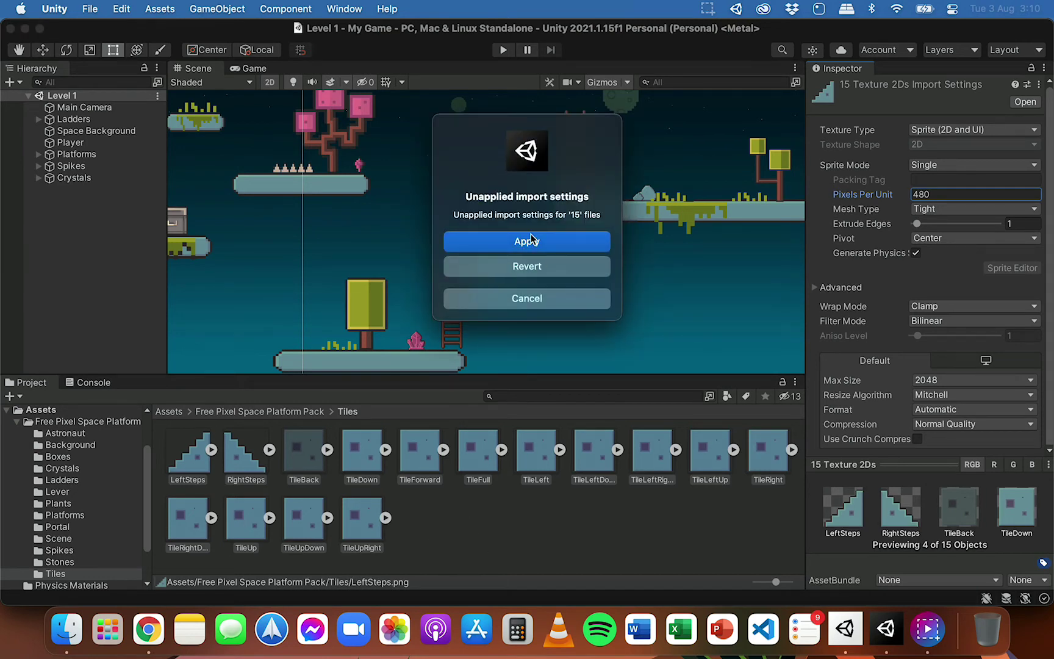
pyautogui.click(560, 242)
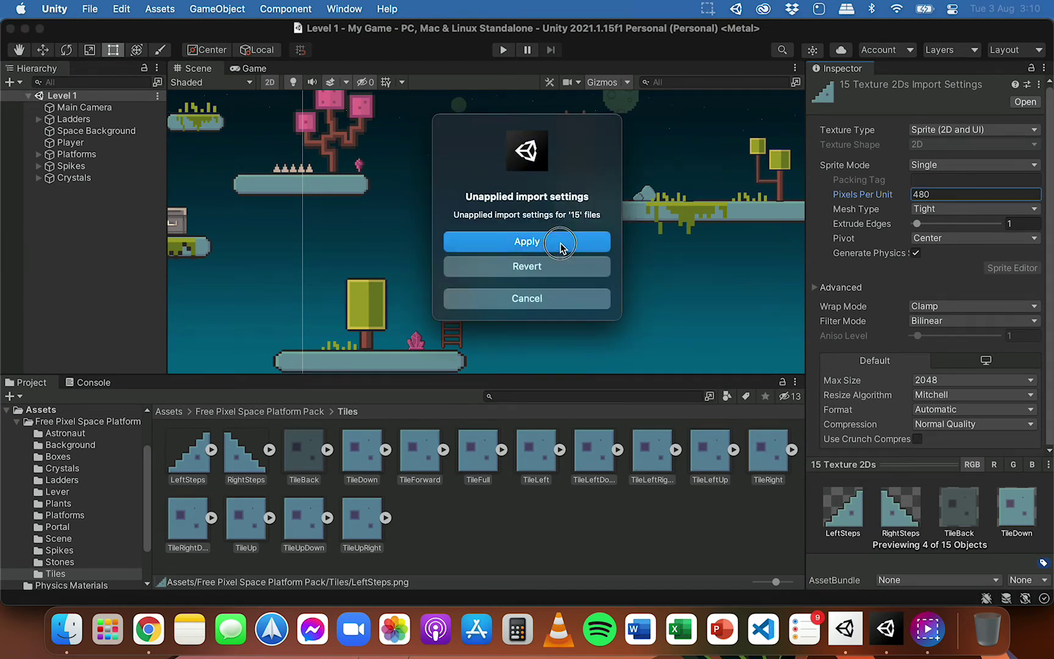
# Step: Check the pixels per unit of the TileBack, TileDown, TileForward, TileFull and LeftSteps textures individually
pyautogui.click(305, 454)
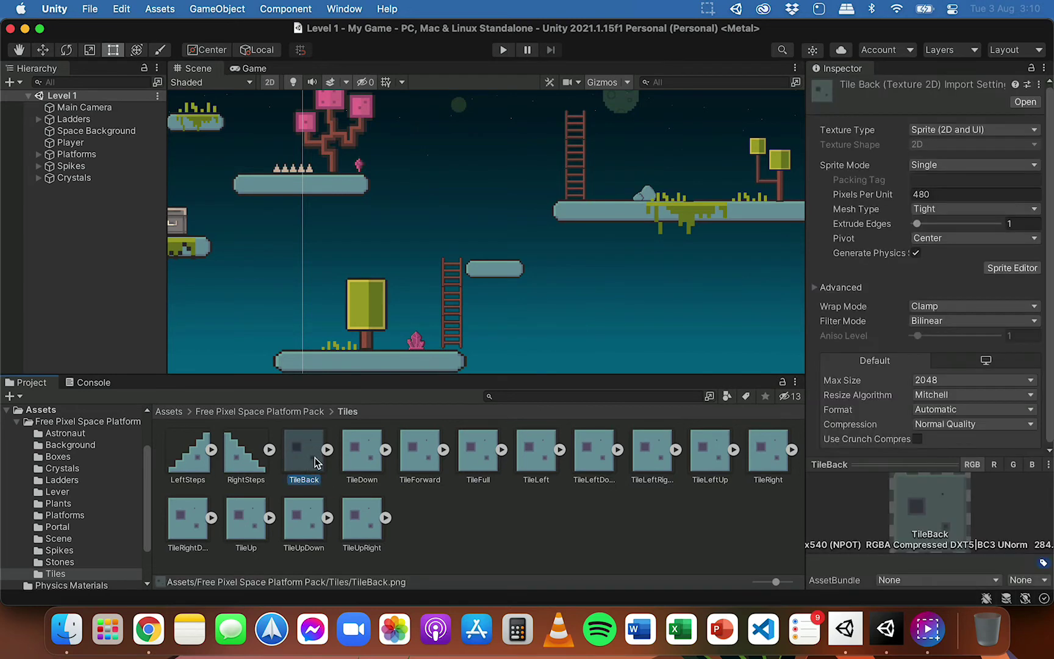
pyautogui.click(371, 454)
pyautogui.click(420, 453)
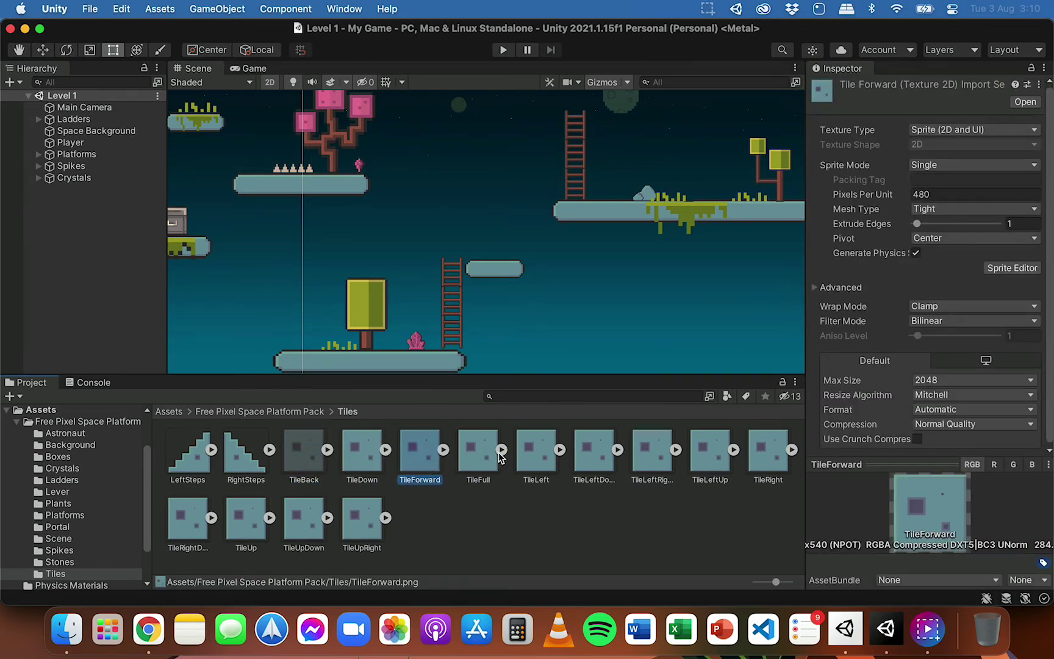
pyautogui.click(478, 457)
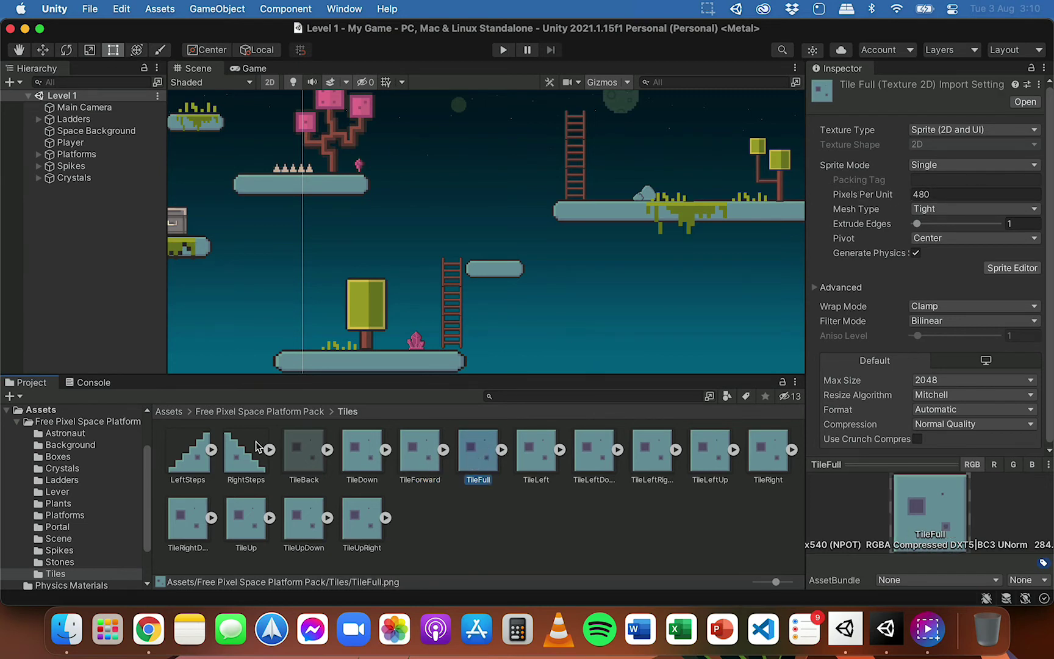
pyautogui.click(183, 452)
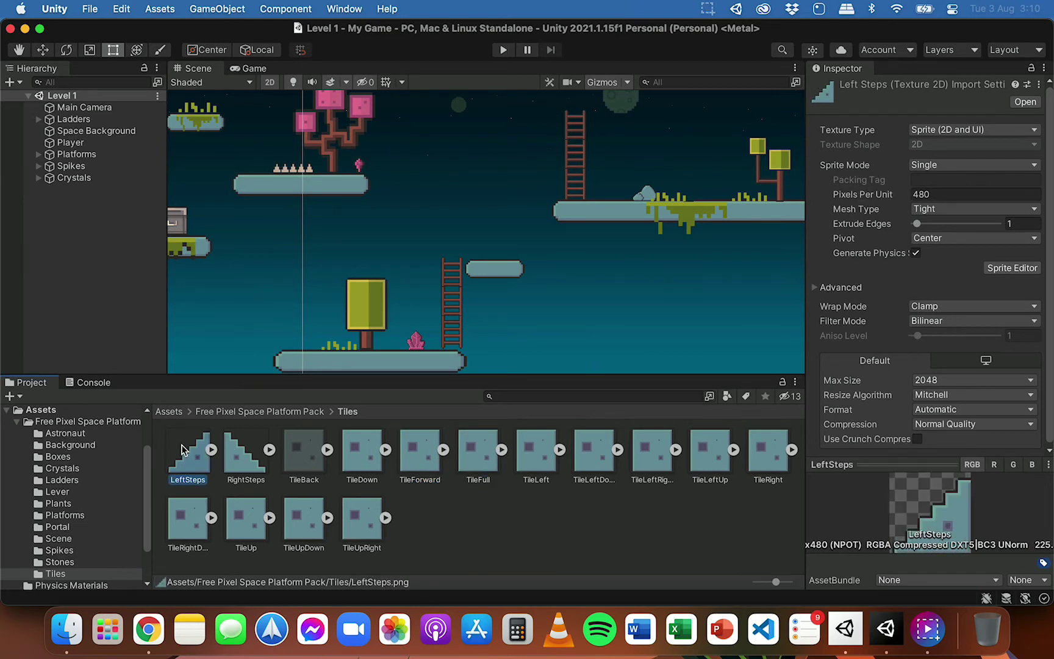
# Step: Add a rectangular 2D tilemap to the Level 1 scene
pyautogui.click(14, 83)
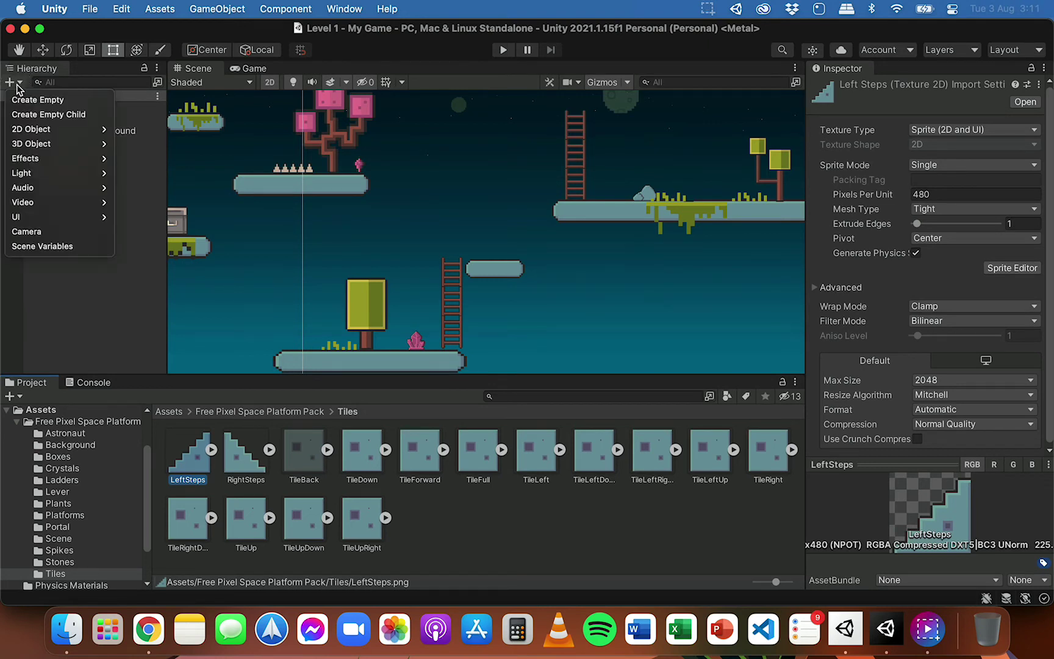
pyautogui.moveTo(91, 128)
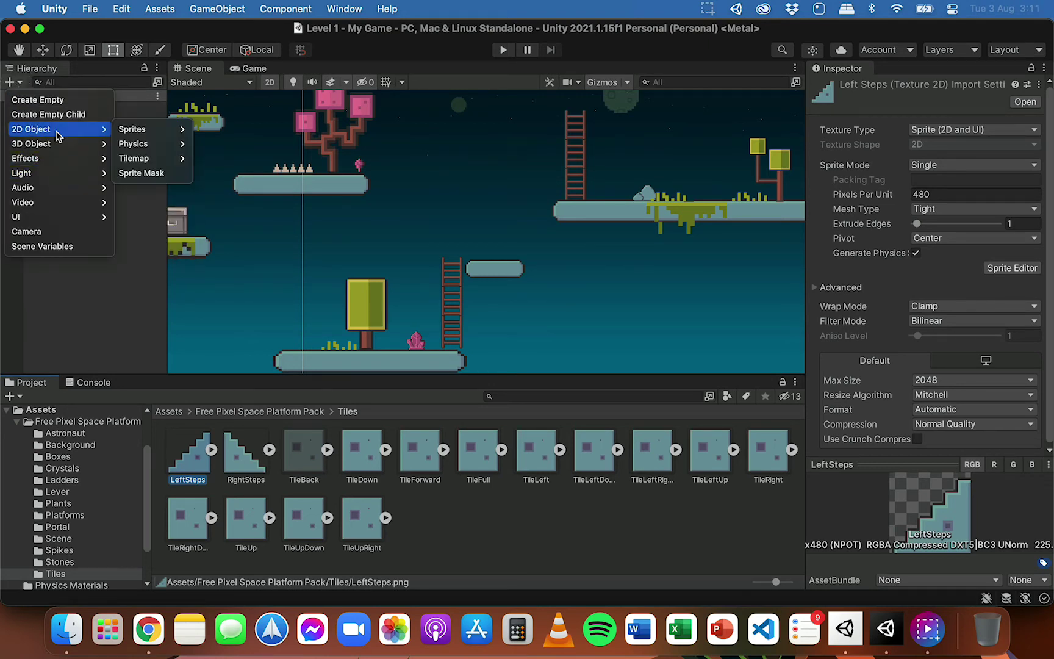
pyautogui.moveTo(157, 158)
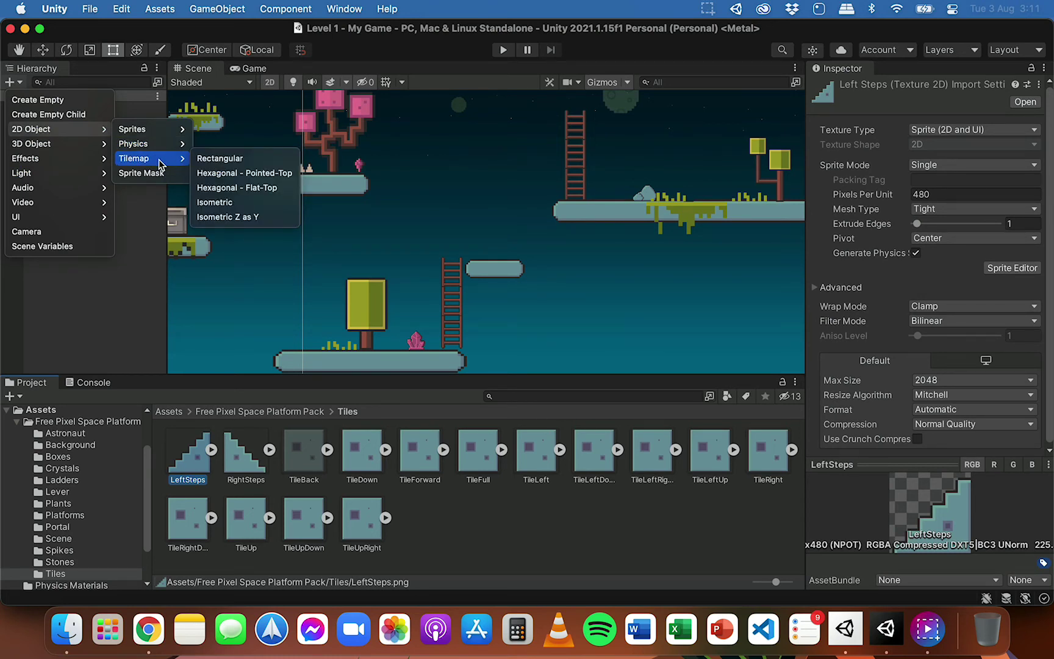
pyautogui.click(232, 160)
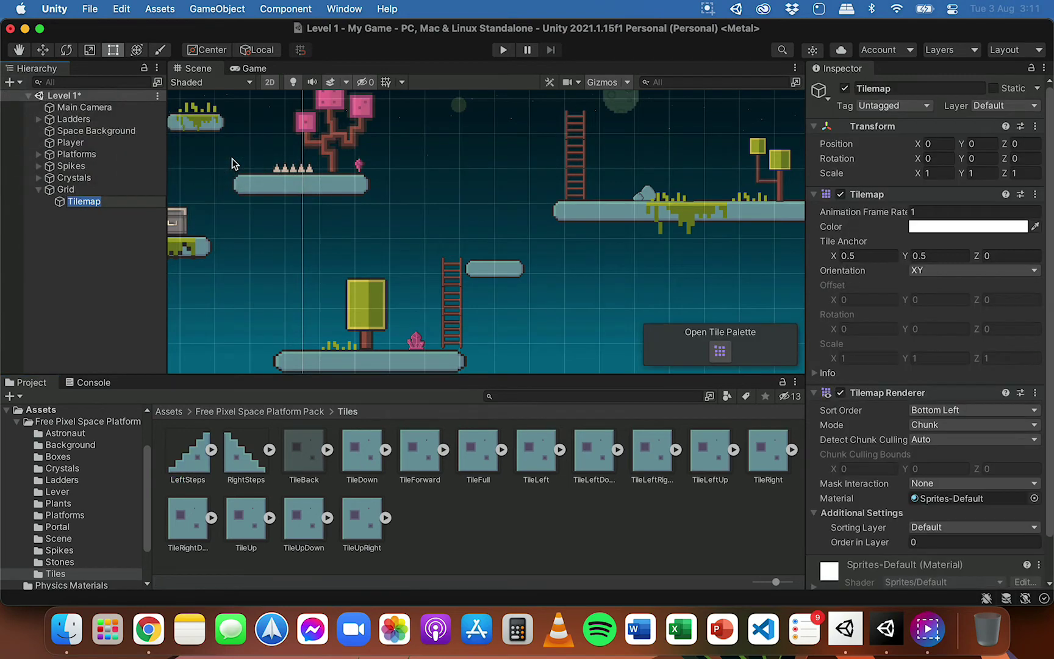
# Step: Inspect the new Grid object and rename its child tilemap as Base tilemap
pyautogui.click(80, 190)
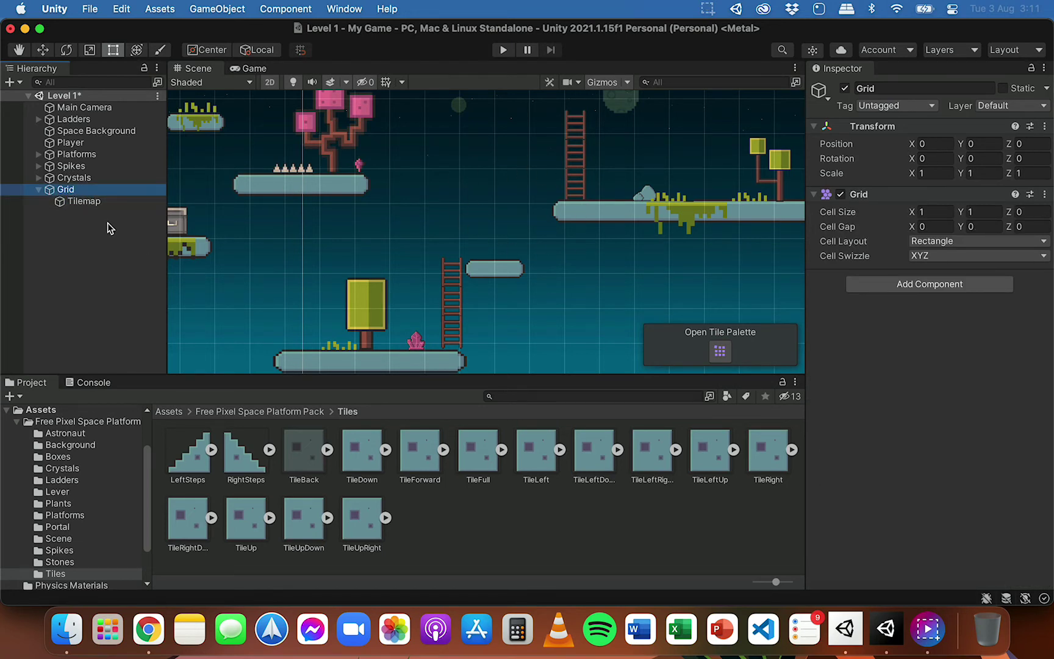
pyautogui.click(74, 204)
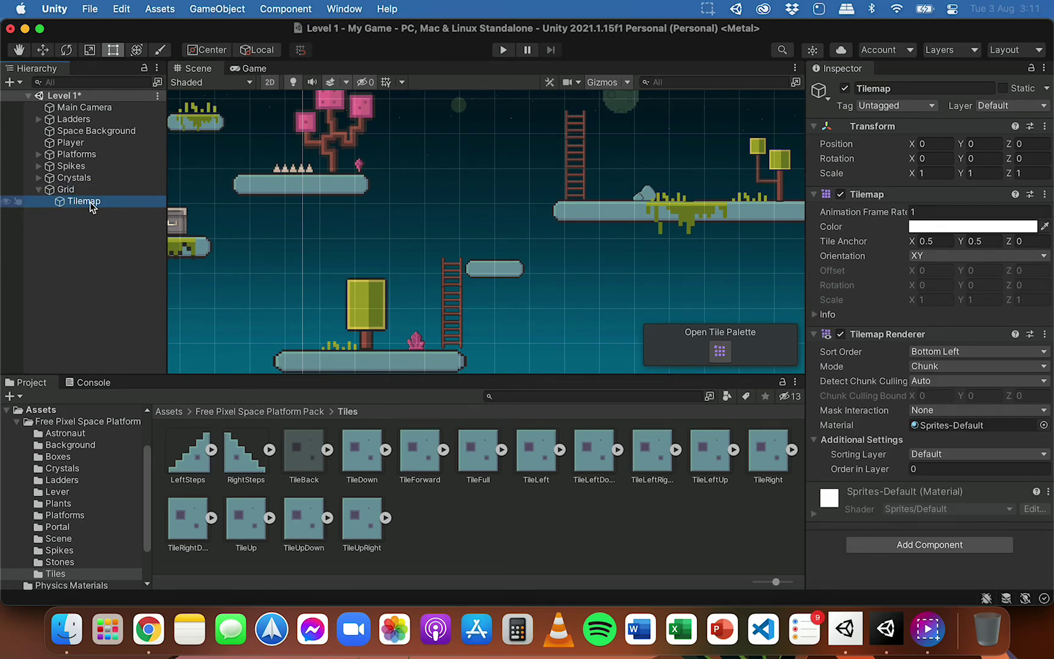
pyautogui.click(81, 201)
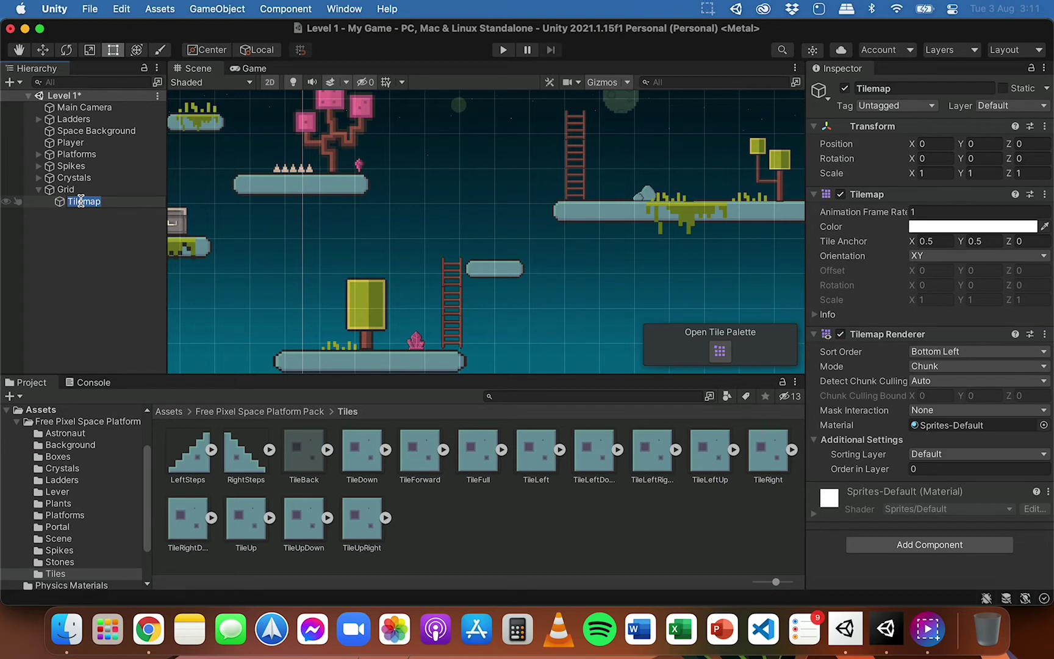
pyautogui.write('Base tilemap')
pyautogui.press('Return')
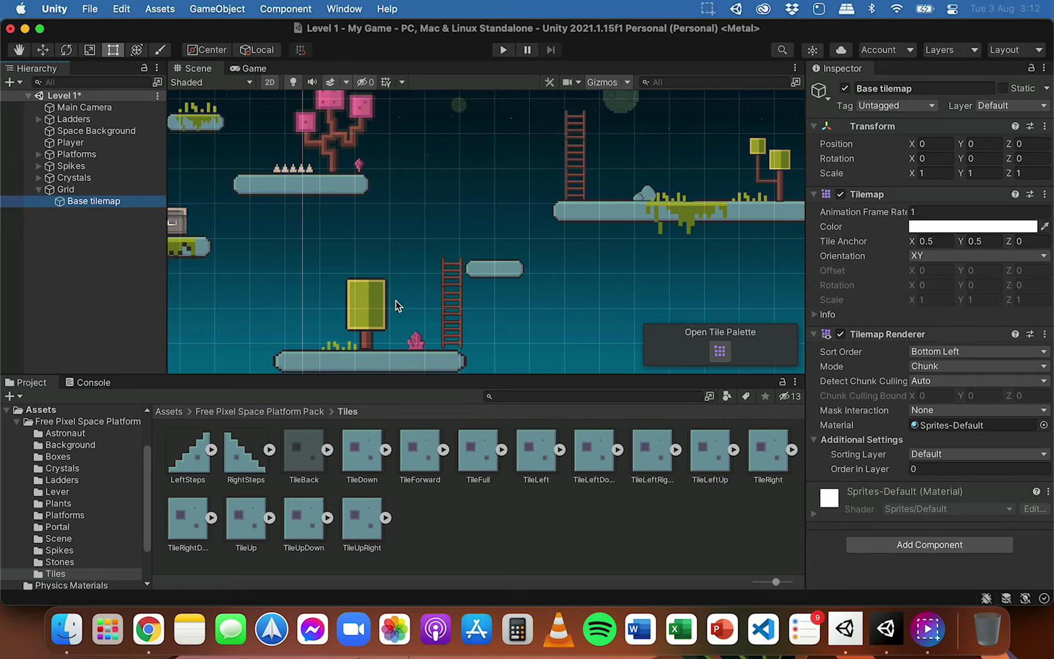
# Step: Open the Tile Palette and dock it between the Scene view and the Inspector
pyautogui.click(720, 354)
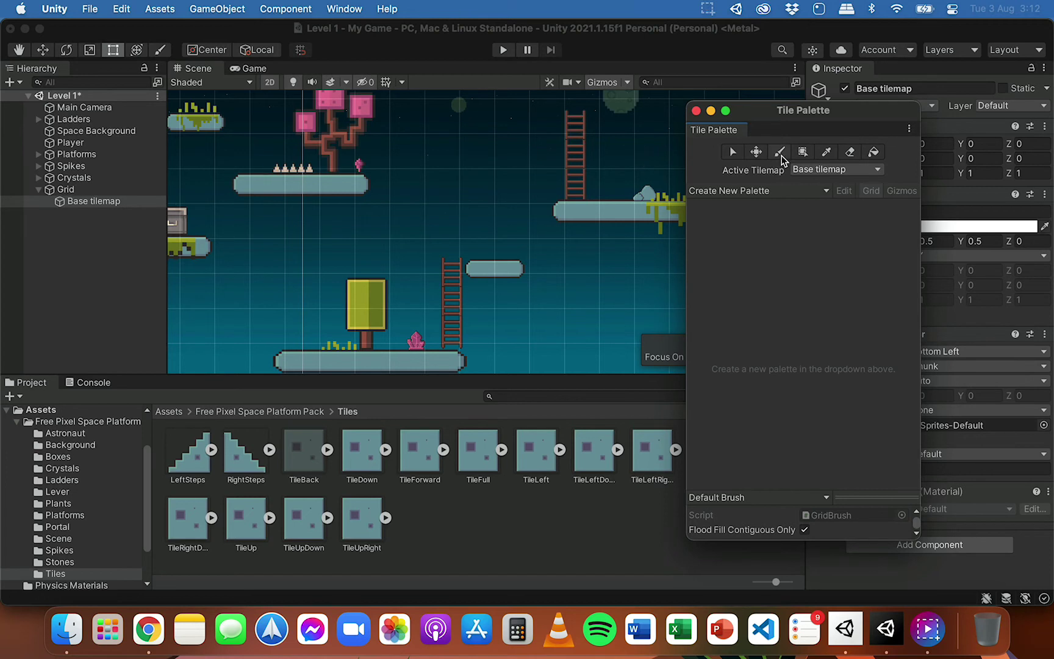
pyautogui.click(361, 6)
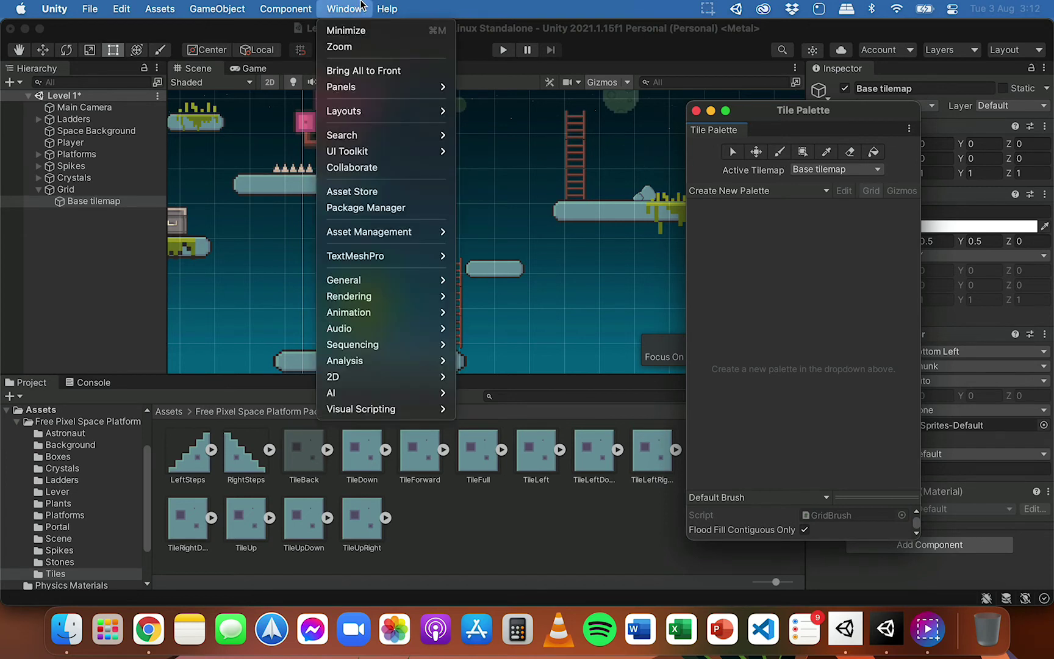
pyautogui.moveTo(381, 377)
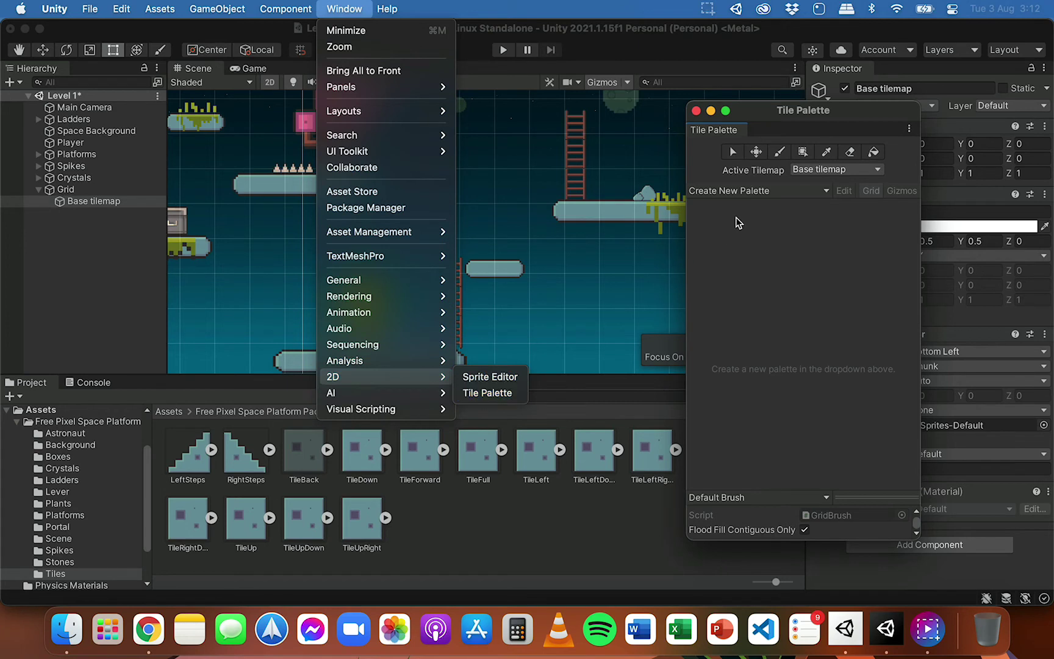
pyautogui.click(760, 122)
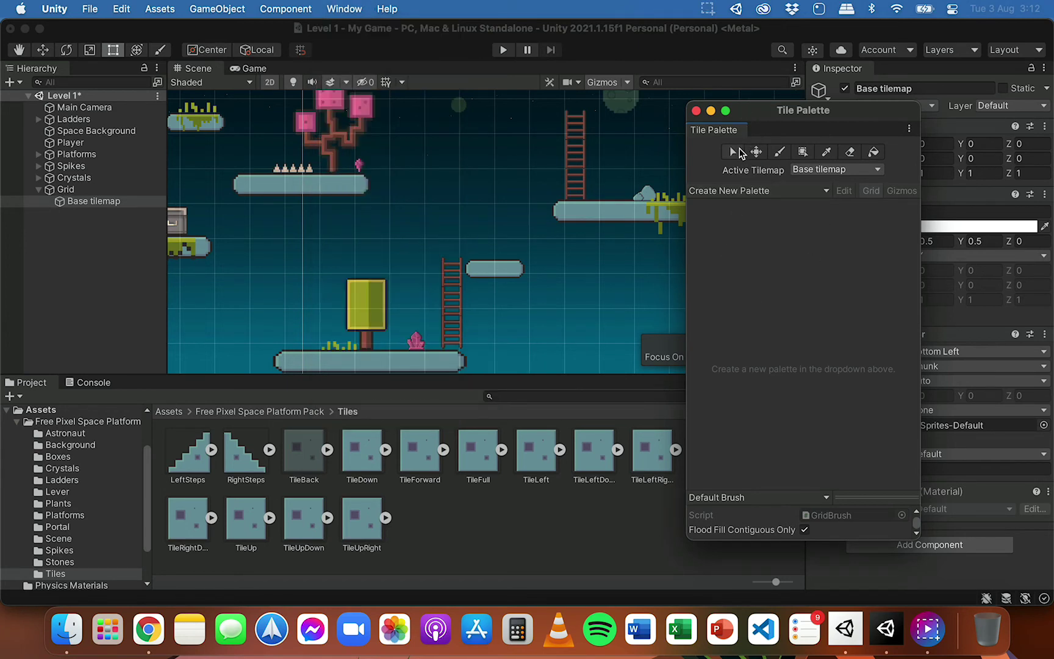
pyautogui.moveTo(707, 131); pyautogui.dragTo(682, 156)
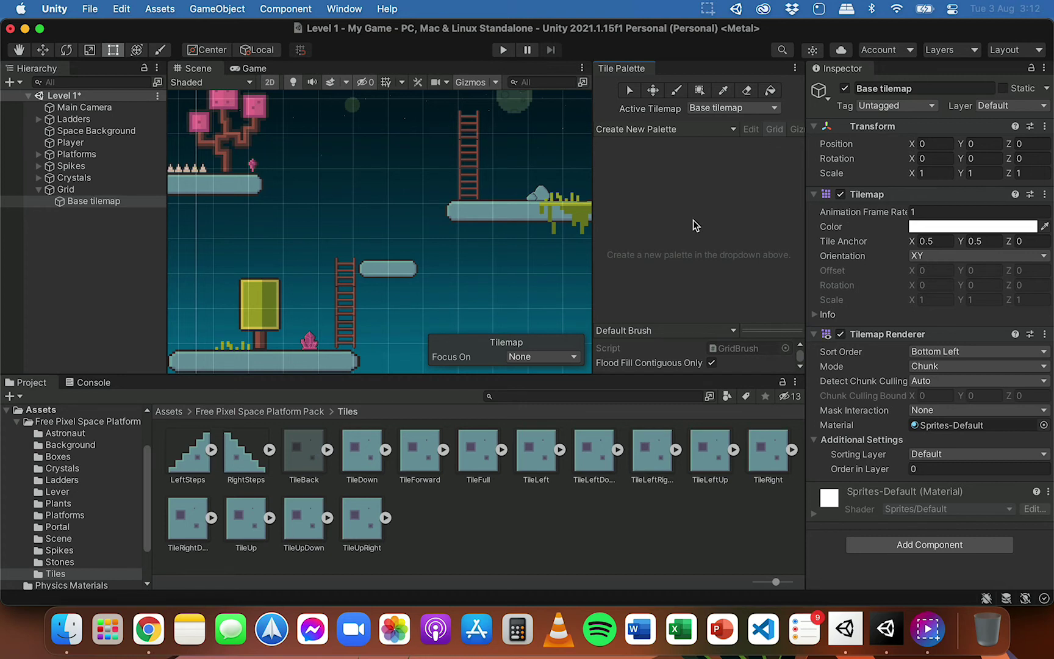
# Step: Create a new tile palette named Ground with a Rectangle grid and Automatic cell size
pyautogui.click(661, 136)
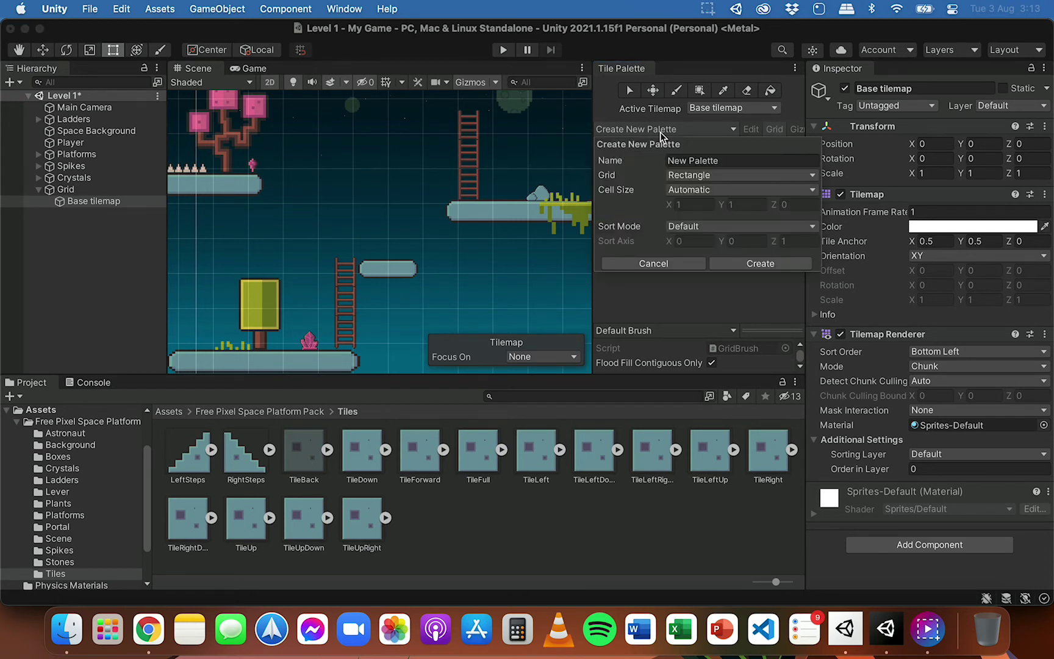
pyautogui.click(701, 160)
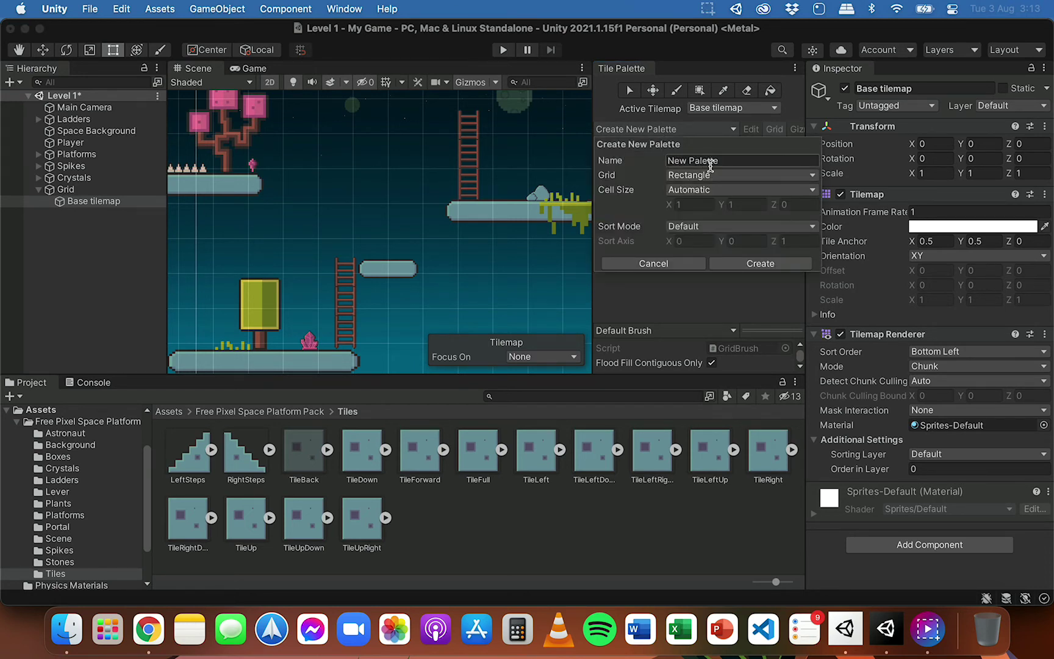
pyautogui.doubleClick(706, 160)
pyautogui.press('BackSpace')
pyautogui.press('BackSpace')
pyautogui.press('BackSpace')
pyautogui.press('BackSpace')
pyautogui.press('BackSpace')
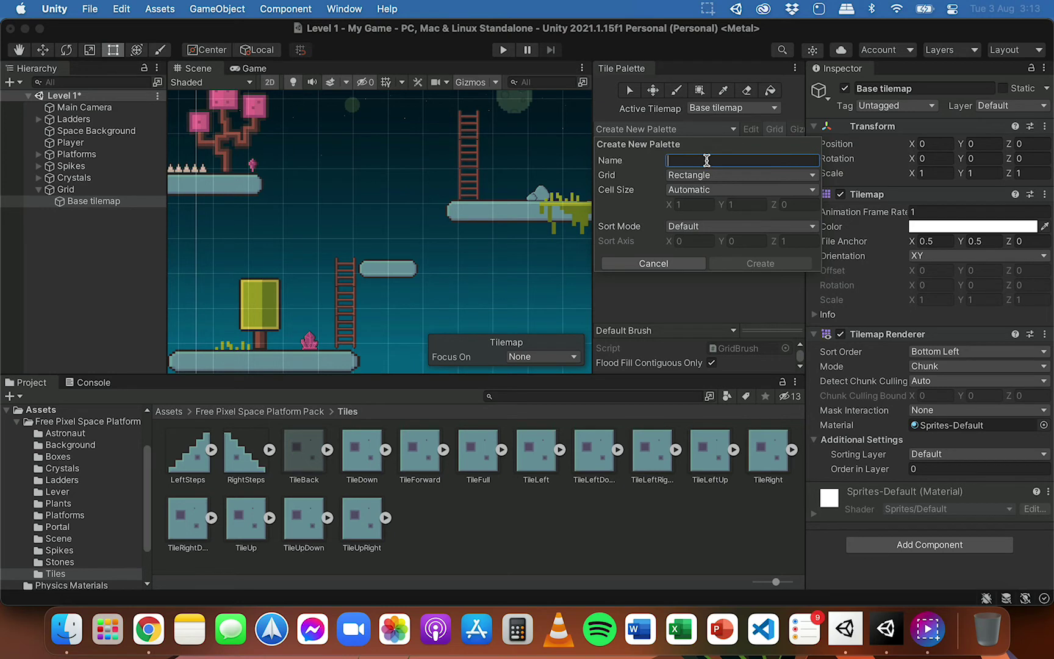
pyautogui.write('Ground')
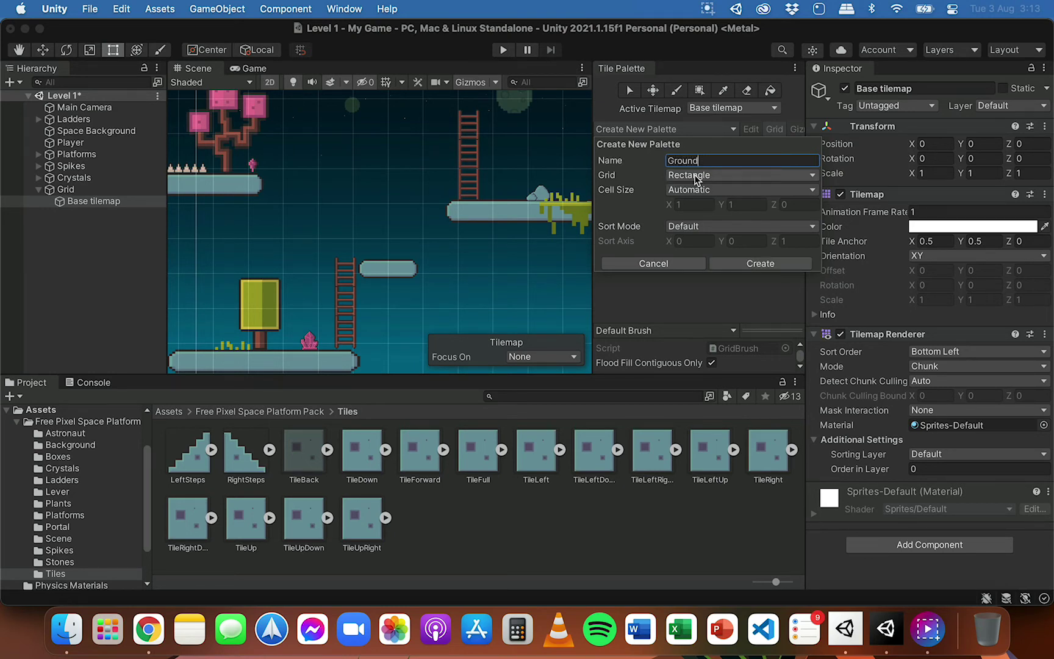
pyautogui.click(757, 264)
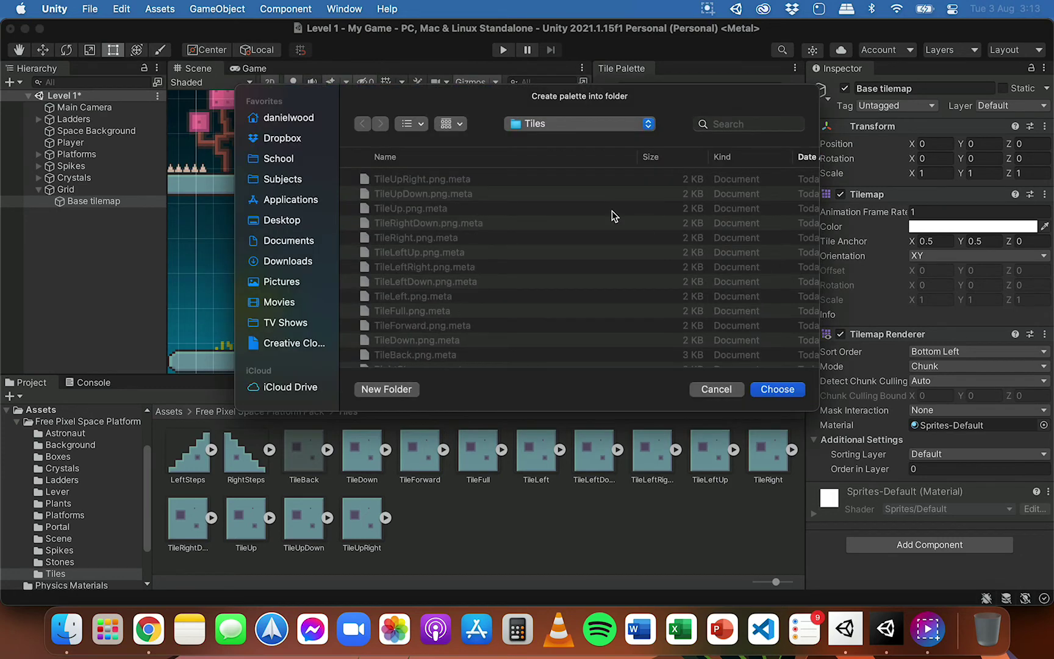
# Step: Save the Ground palette in a new folder named Palettes inside the project's Assets folder
pyautogui.click(571, 128)
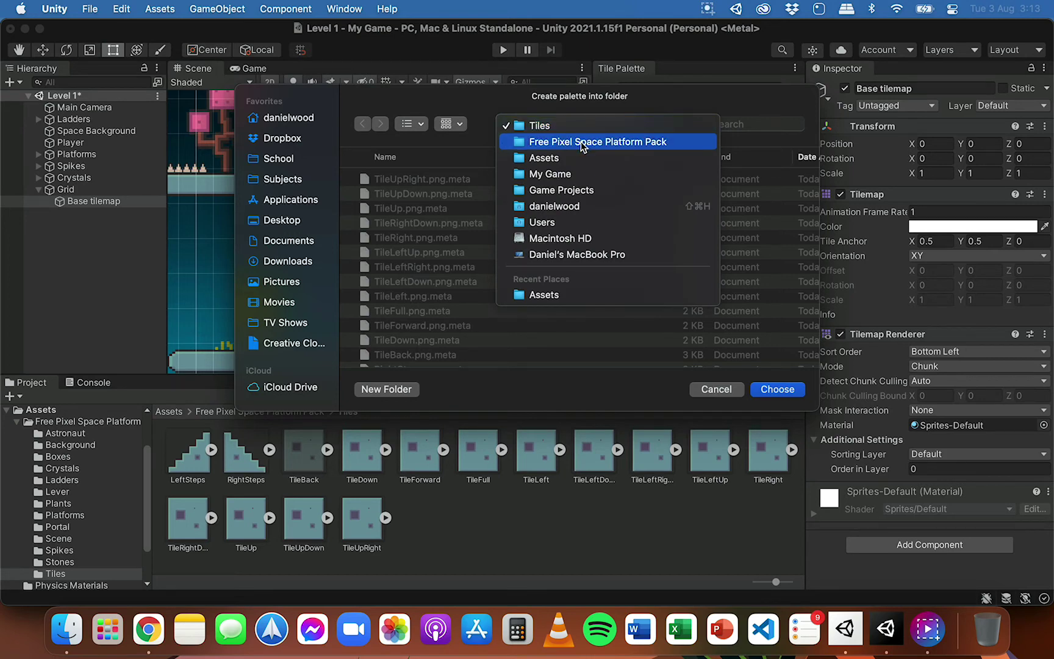
pyautogui.click(562, 158)
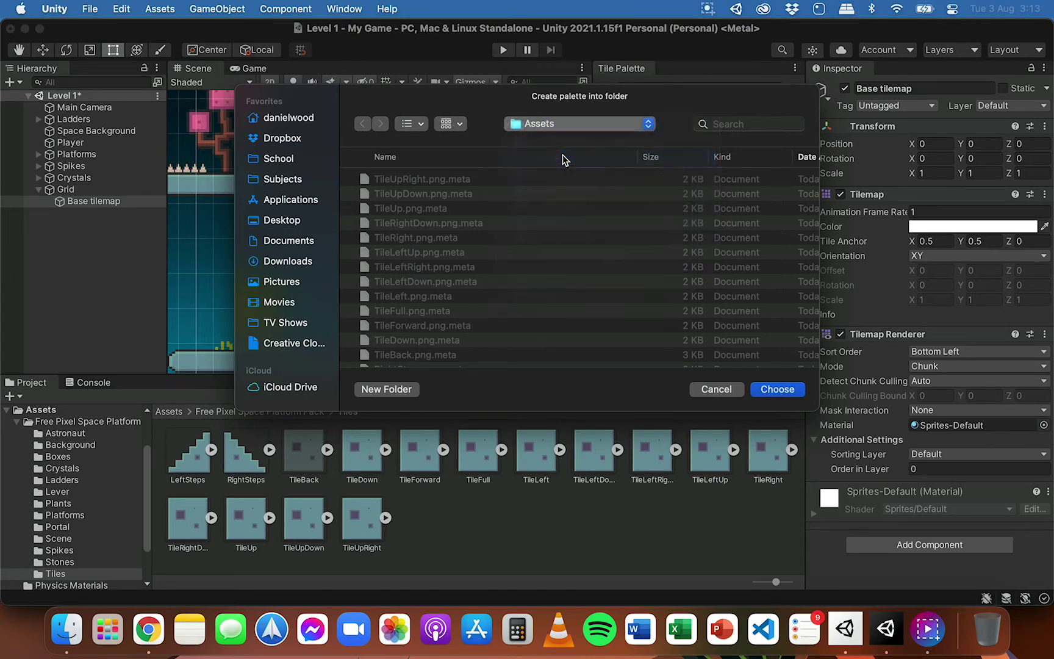
pyautogui.click(382, 391)
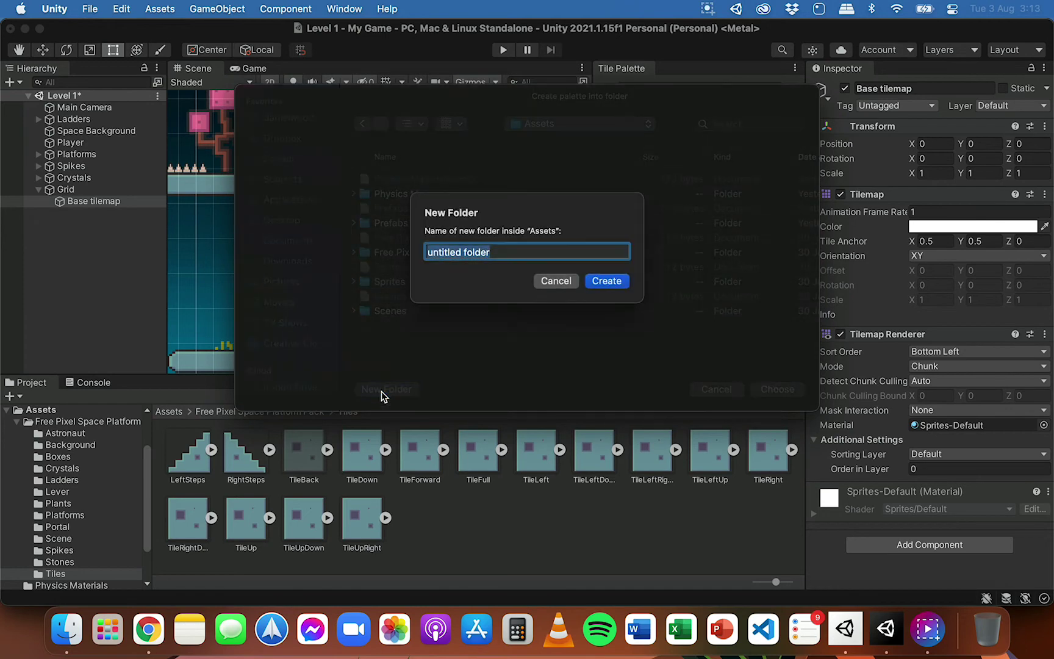
pyautogui.write('Palettes')
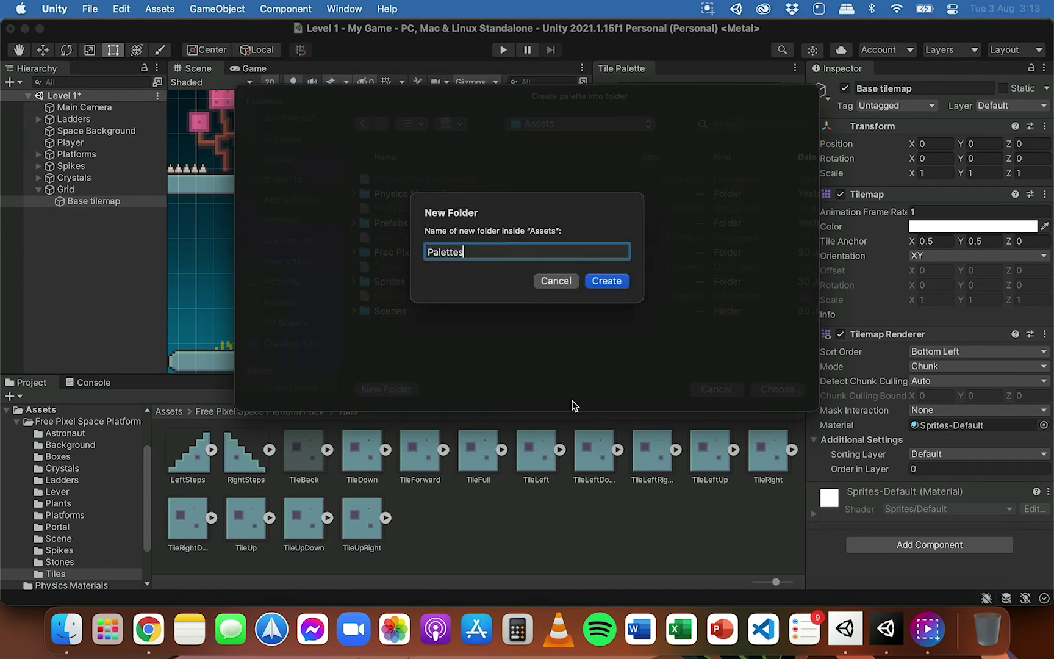
pyautogui.click(613, 287)
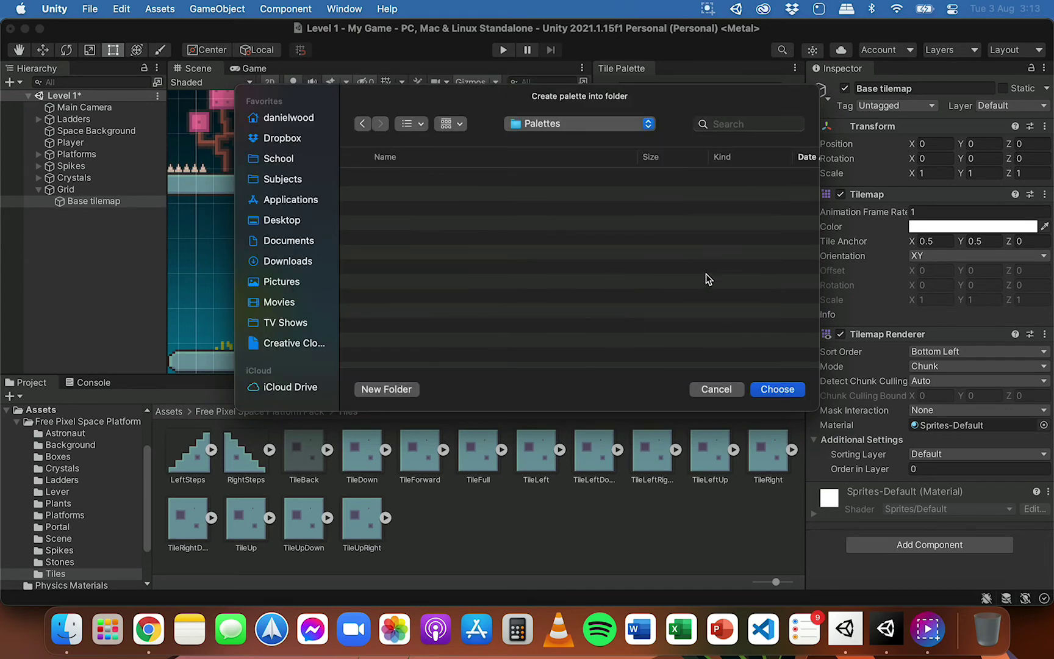
pyautogui.click(777, 389)
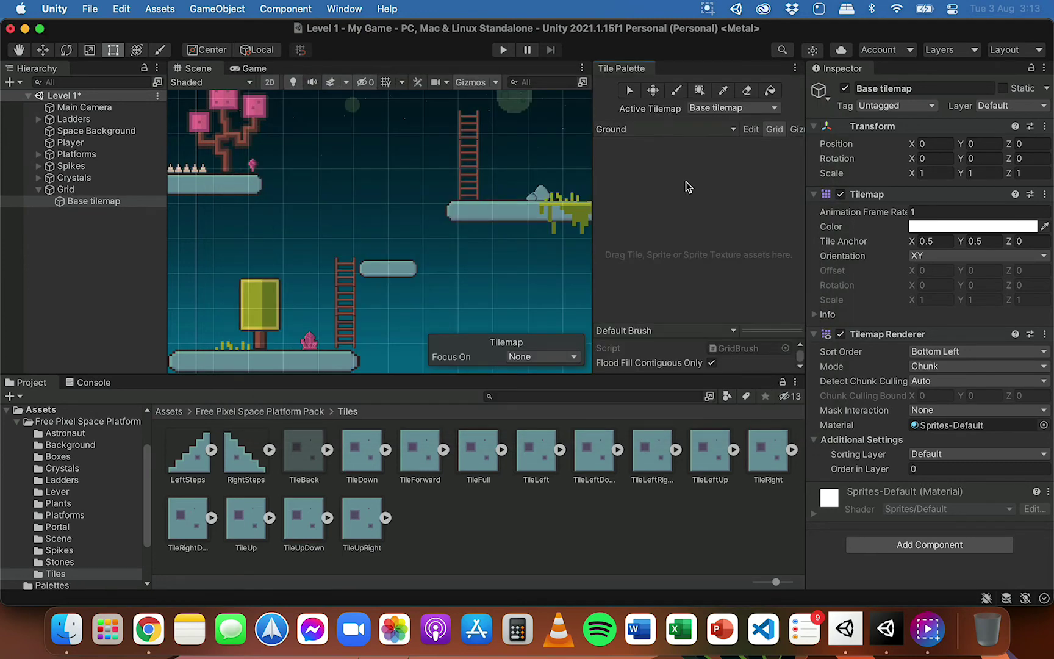
# Step: Add all 15 sprites from LeftSteps through TileUpRight in the Tiles folder to the Ground palette
pyautogui.click(191, 454)
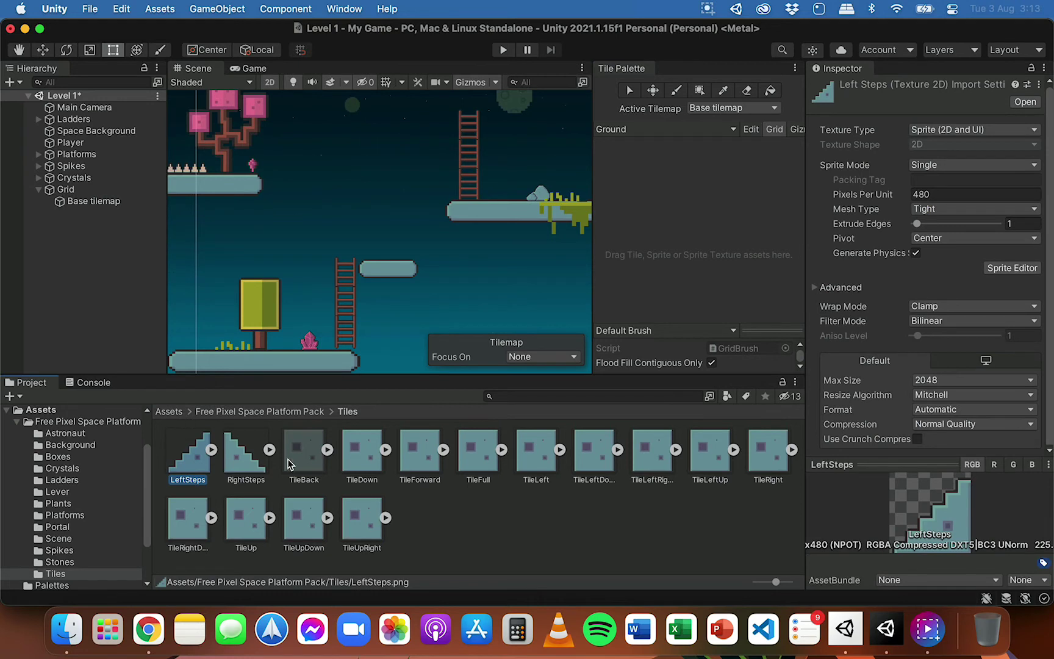
pyautogui.keyDown('shift'); pyautogui.click(368, 522); pyautogui.keyUp('shift')
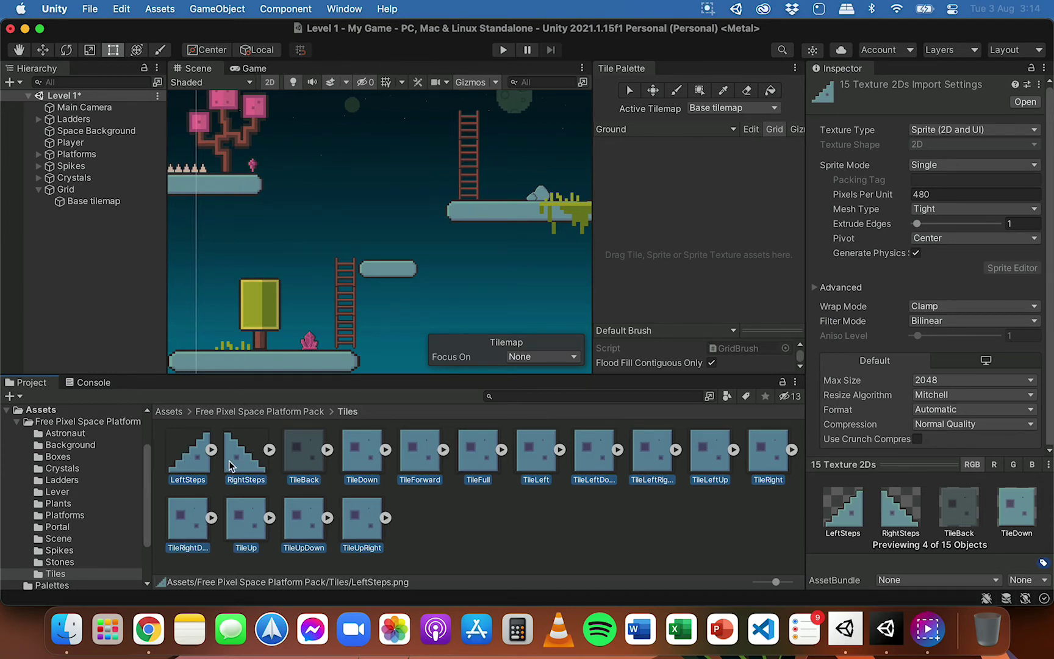
pyautogui.moveTo(229, 460); pyautogui.dragTo(701, 234)
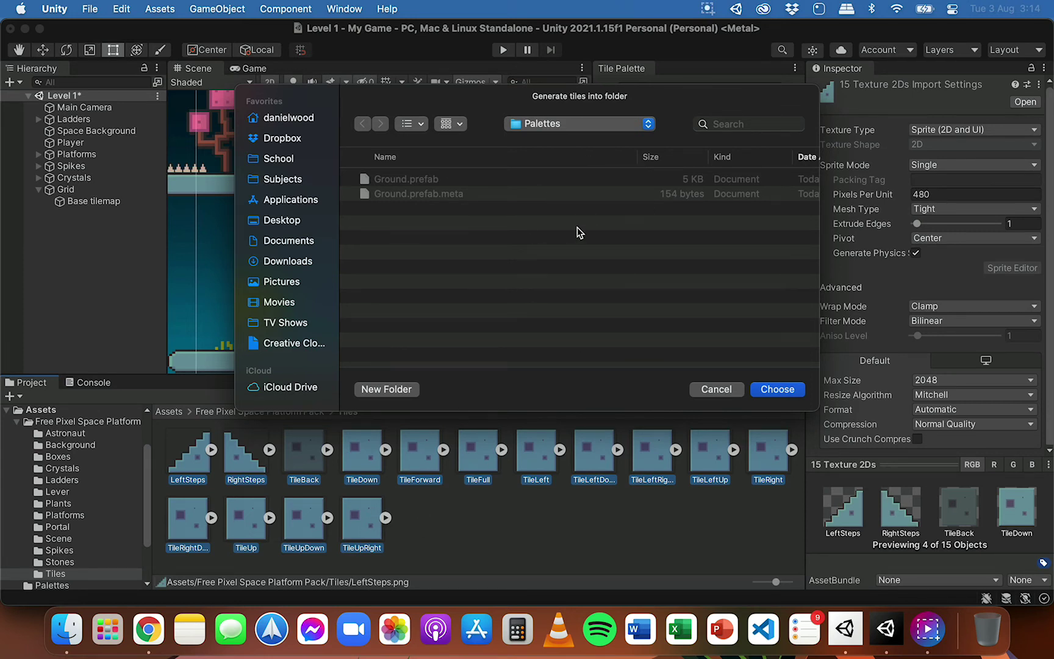
# Step: Generate the tile assets into a new folder named Tiles inside the project's Assets folder
pyautogui.click(583, 125)
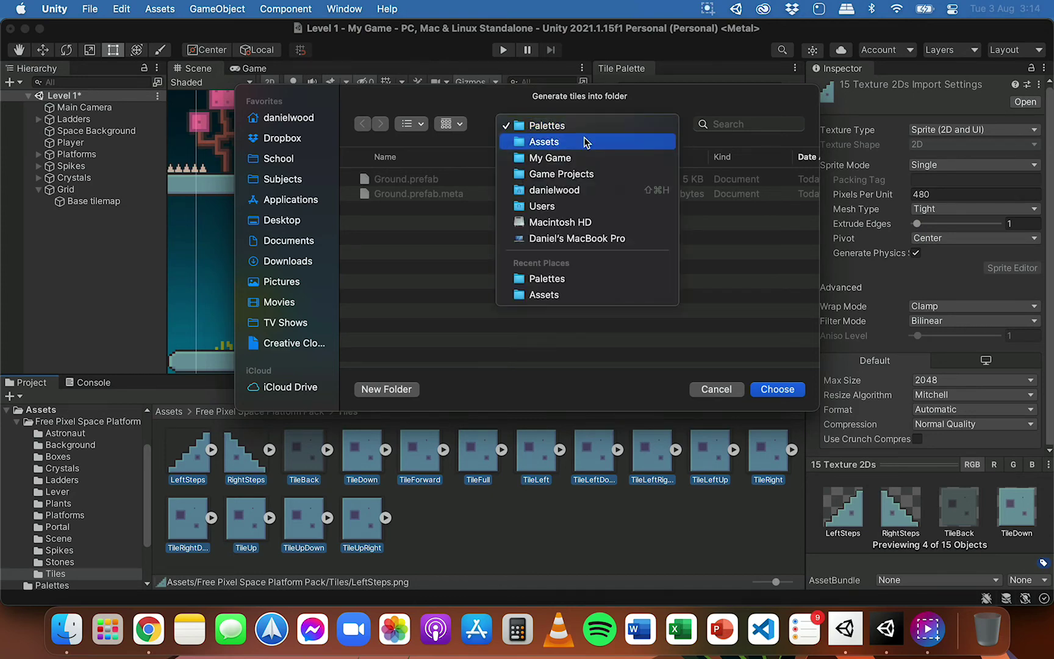
pyautogui.click(584, 142)
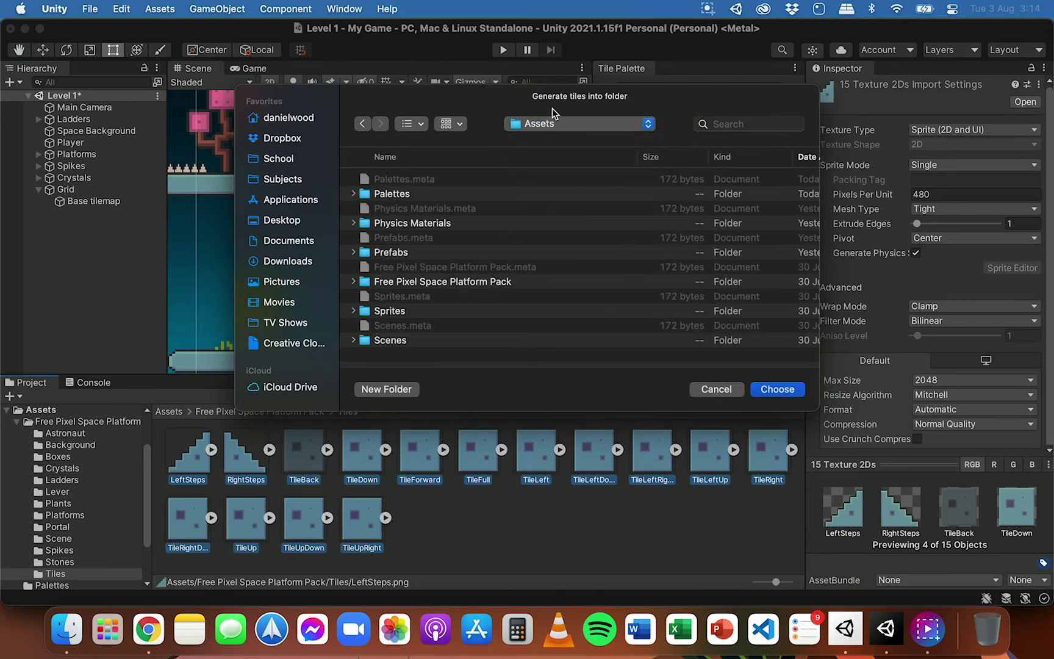
pyautogui.click(400, 390)
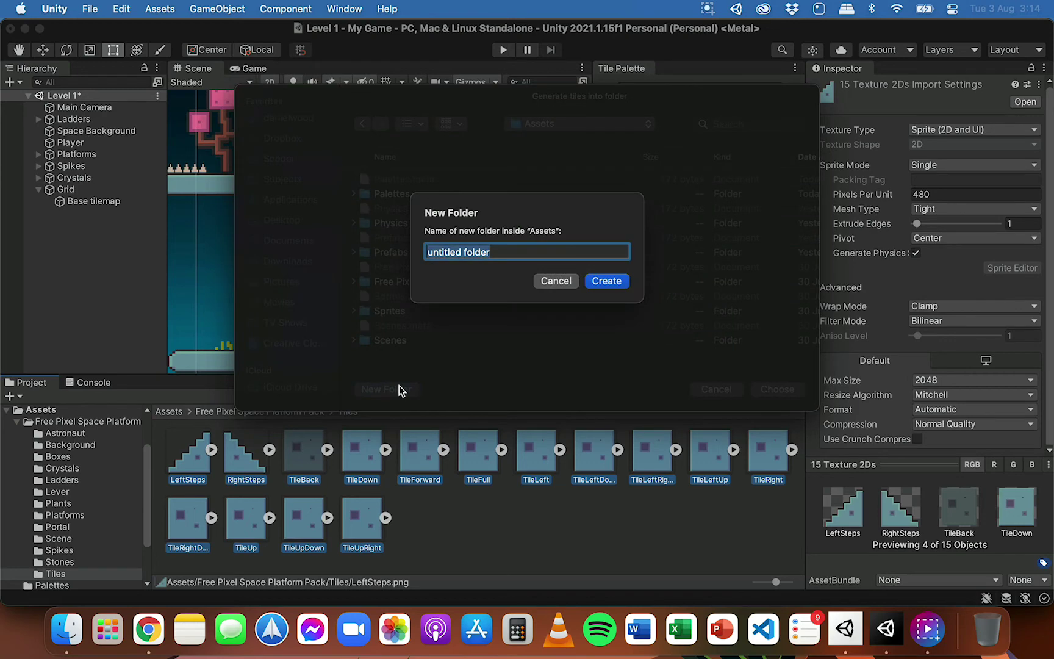
pyautogui.write('Tiles')
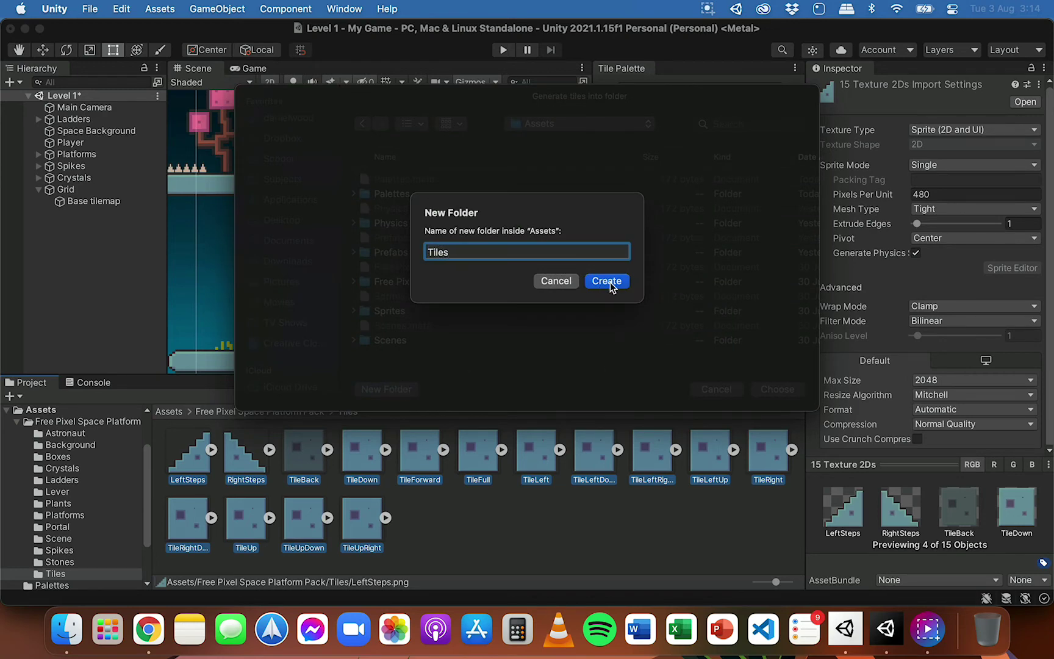
pyautogui.click(612, 282)
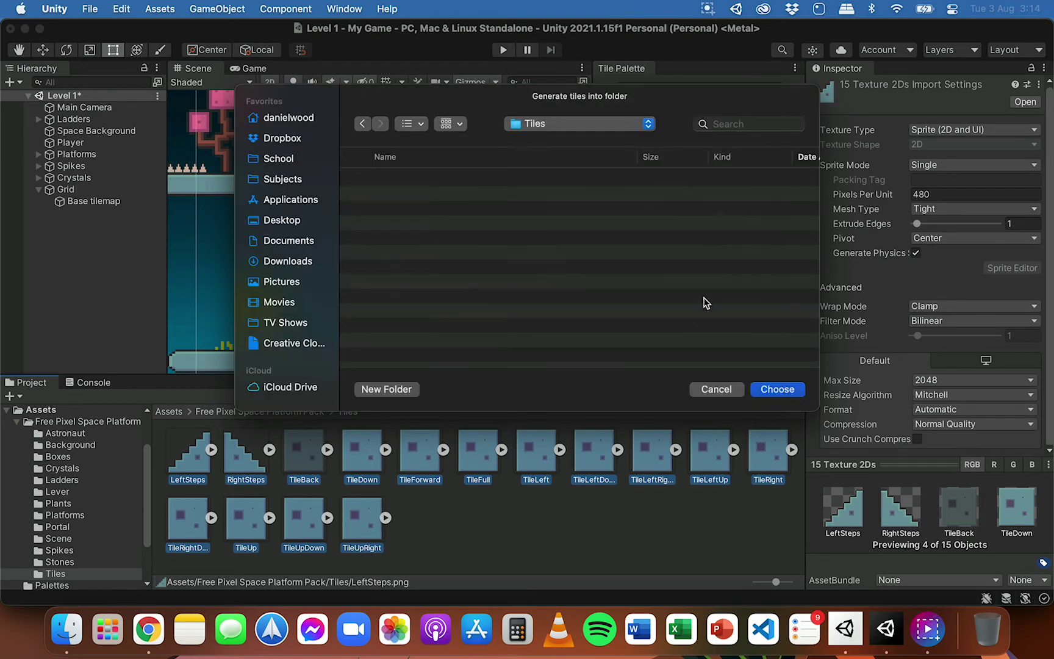
pyautogui.click(778, 390)
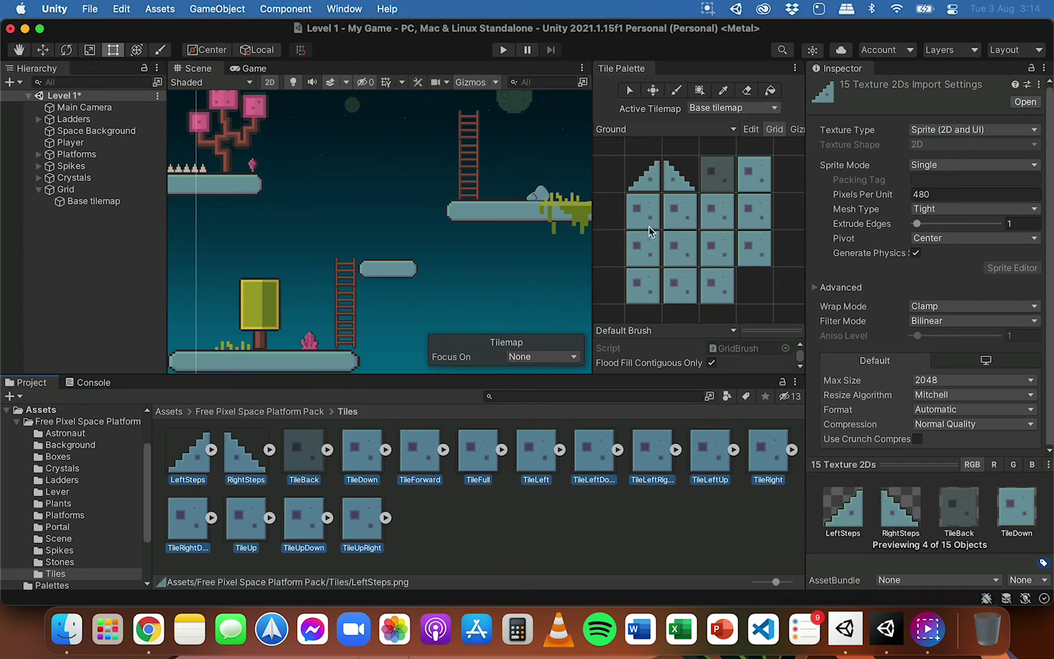
# Step: Paint TileForward tiles on Base tilemap below the platforms, forming two columns two tiles high and three adjoining columns three tiles high
pyautogui.click(97, 189)
pyautogui.click(104, 200)
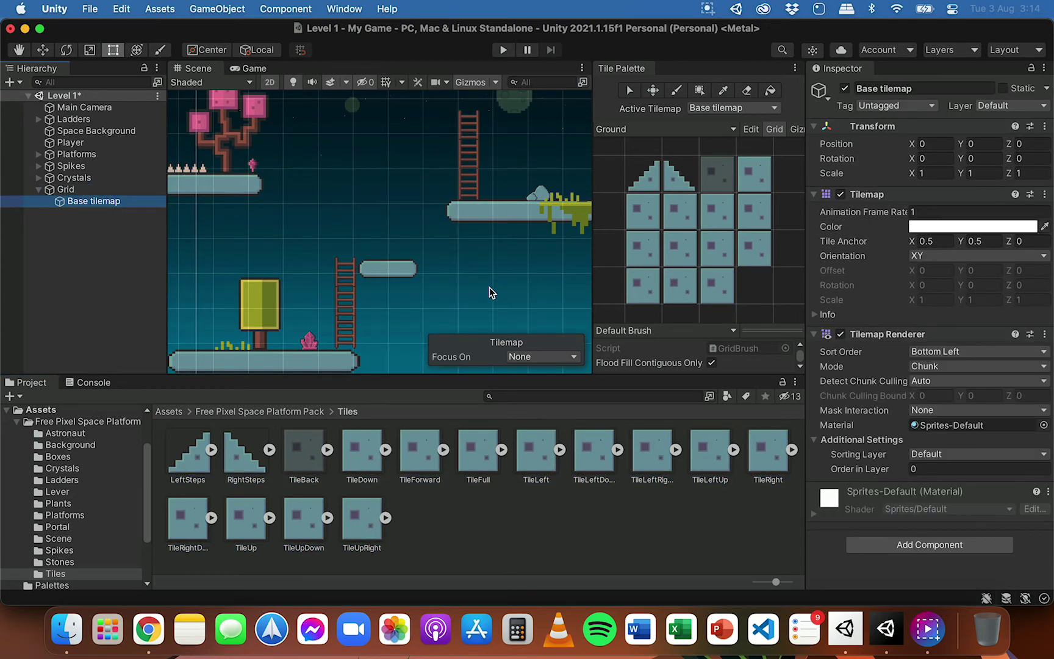
pyautogui.scroll(-3, 482, 294)
pyautogui.moveTo(431, 247); pyautogui.dragTo(426, 206, button='middle')
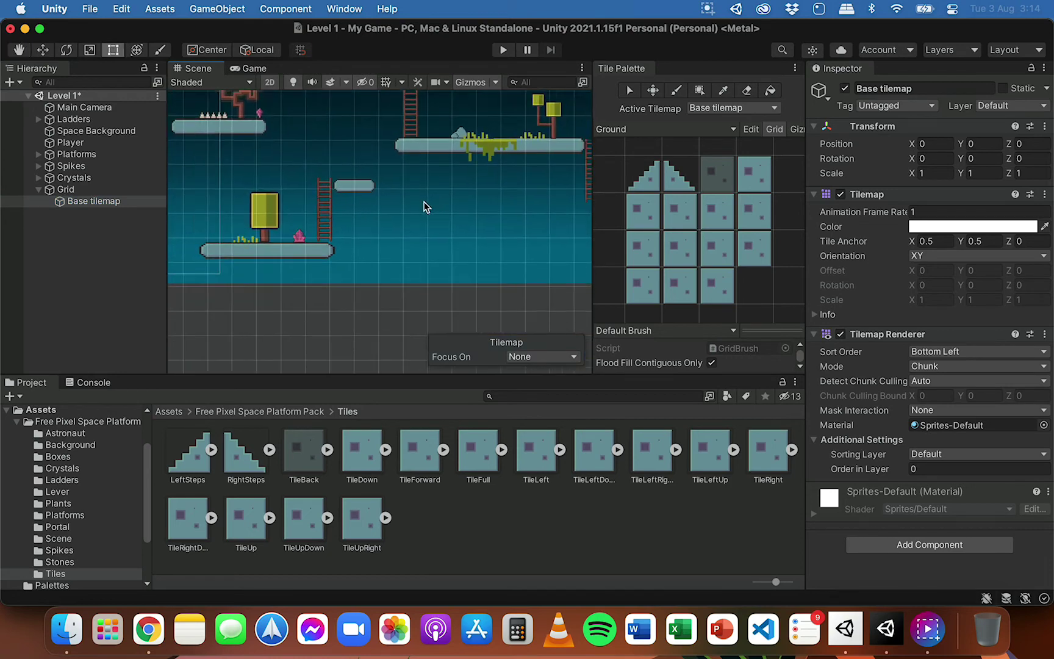
pyautogui.scroll(-3, 426, 206)
pyautogui.moveTo(287, 259); pyautogui.dragTo(341, 241, button='middle')
pyautogui.scroll(5, 391, 275)
pyautogui.scroll(3, 407, 247)
pyautogui.click(641, 213)
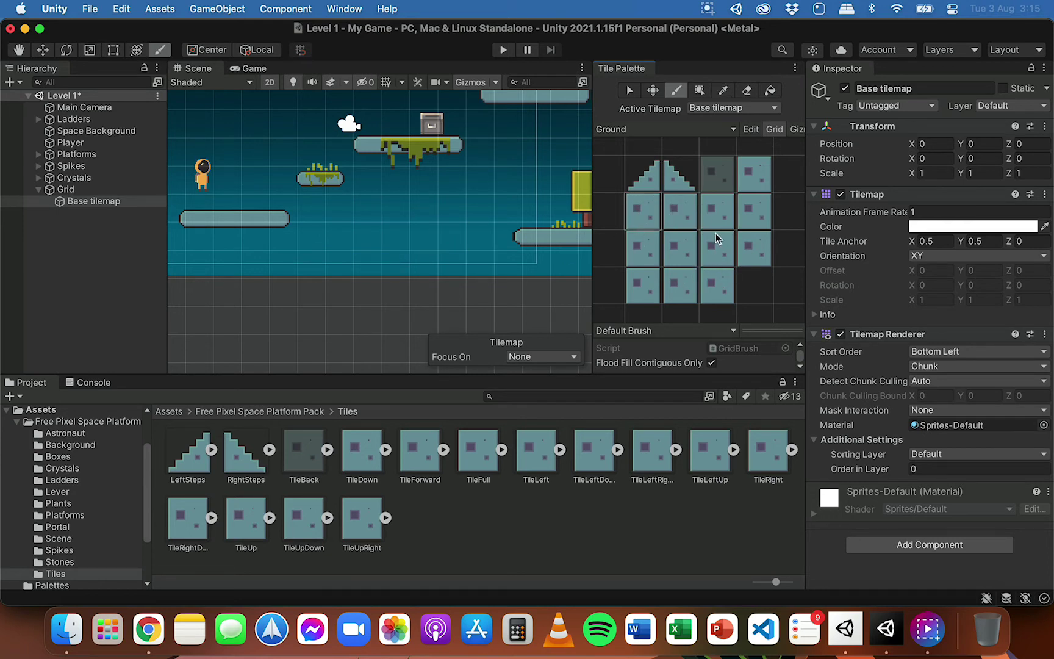
pyautogui.press('i')
pyautogui.press('b')
pyautogui.click(339, 264)
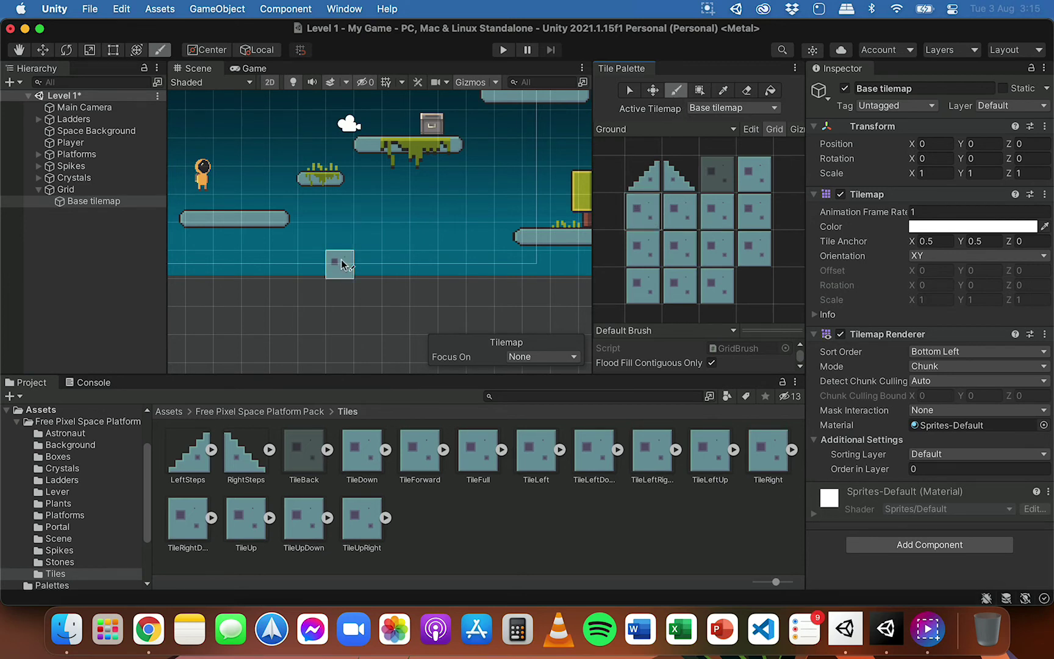
pyautogui.moveTo(344, 251)
pyautogui.mouseDown()
pyautogui.moveTo(362, 235)
pyautogui.moveTo(369, 254)
pyautogui.moveTo(385, 255)
pyautogui.moveTo(394, 238)
pyautogui.moveTo(413, 259)
pyautogui.moveTo(404, 243)
pyautogui.moveTo(416, 235)
pyautogui.moveTo(398, 241)
pyautogui.moveTo(401, 218)
pyautogui.moveTo(417, 208)
pyautogui.moveTo(440, 219)
pyautogui.moveTo(452, 264)
pyautogui.mouseUp()
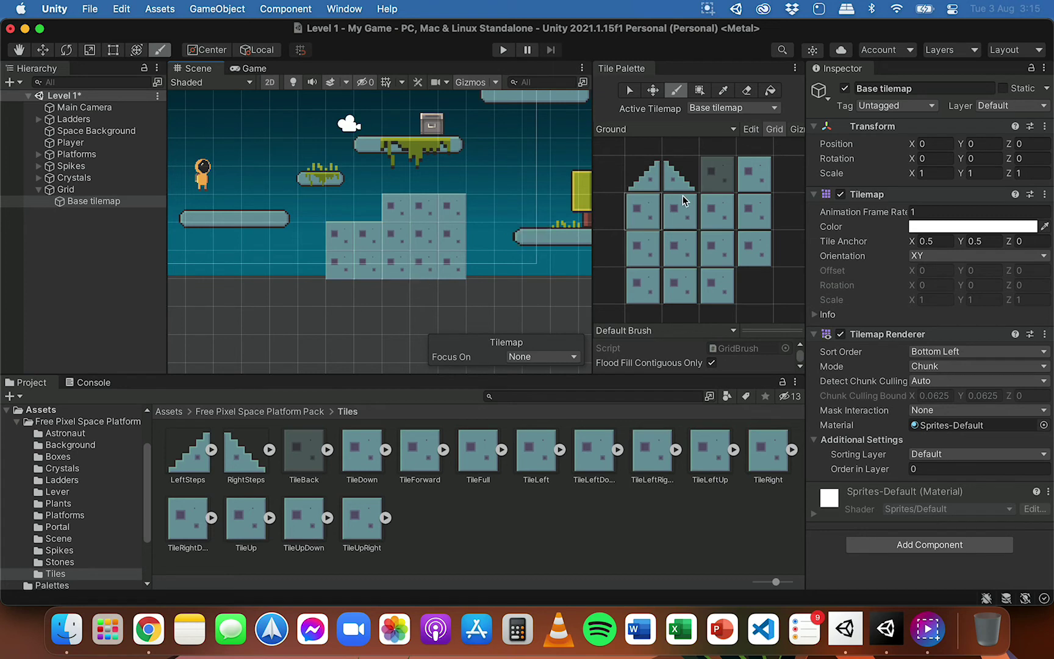
# Step: Paint LeftSteps tiles beside the block's raised section and two more rising diagonally from its upper-right corner
pyautogui.click(646, 178)
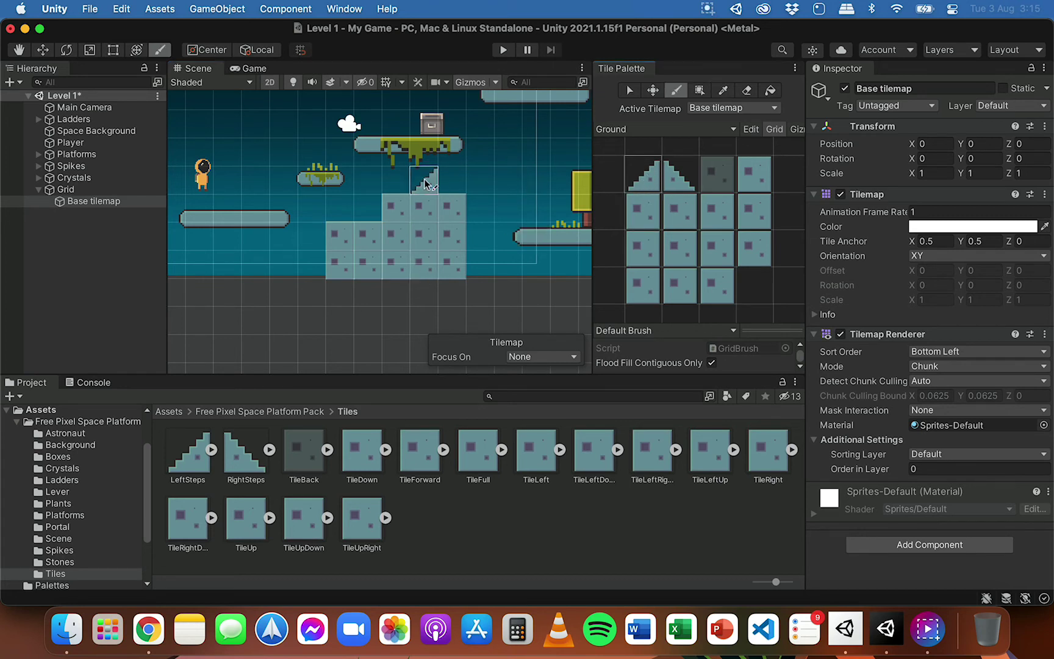
pyautogui.click(377, 208)
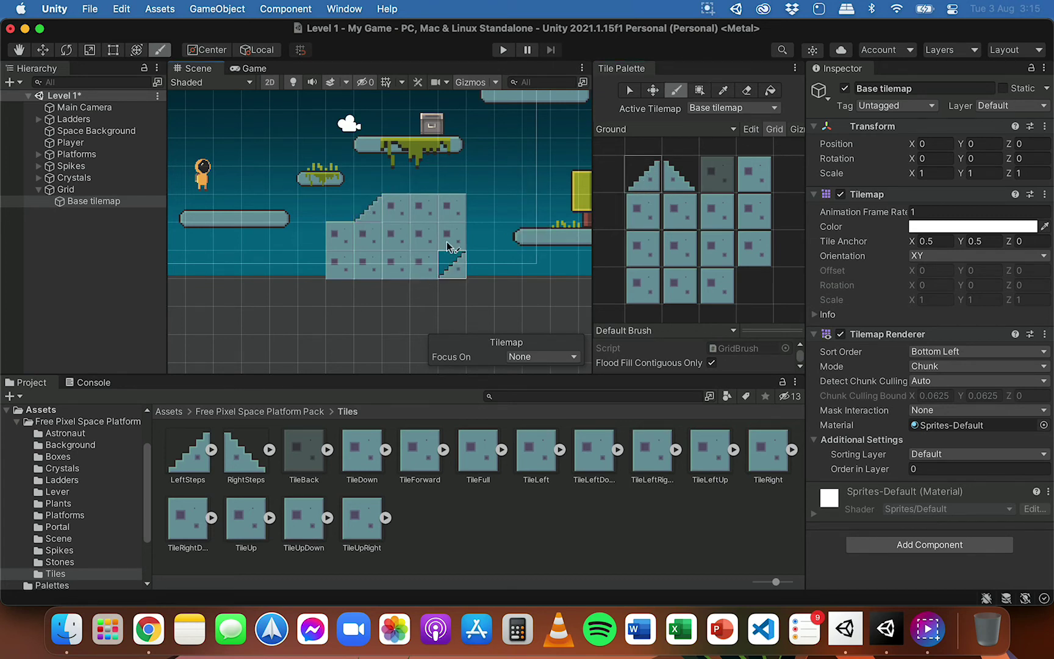
pyautogui.click(479, 182)
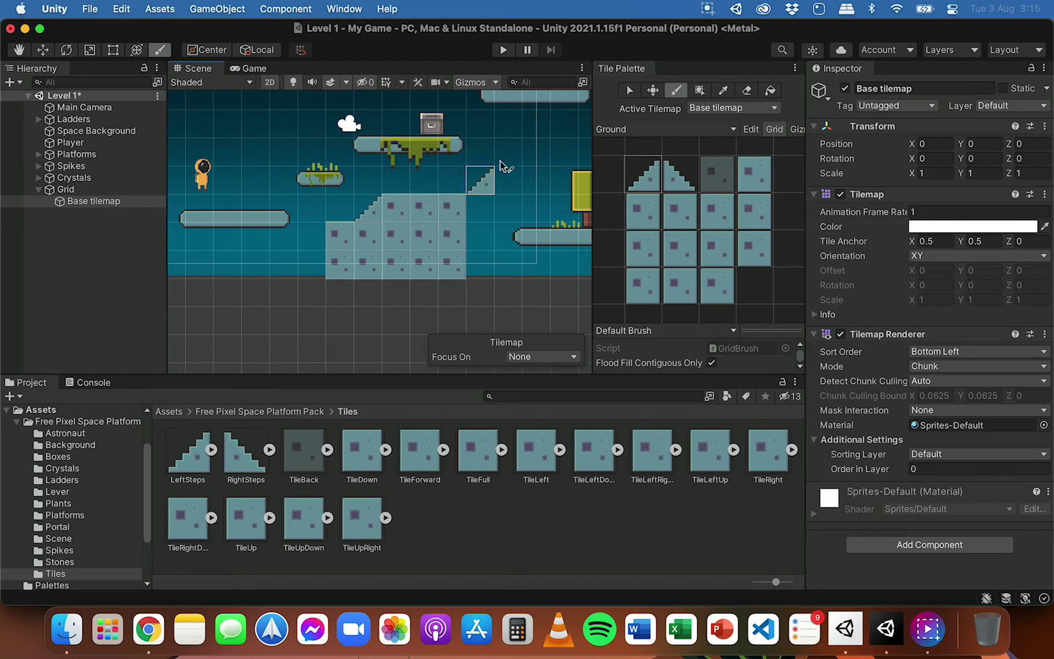
pyautogui.click(504, 162)
# Step: Fill the area beneath the two diagonal stair tiles with TileForward ground tiles
pyautogui.click(643, 211)
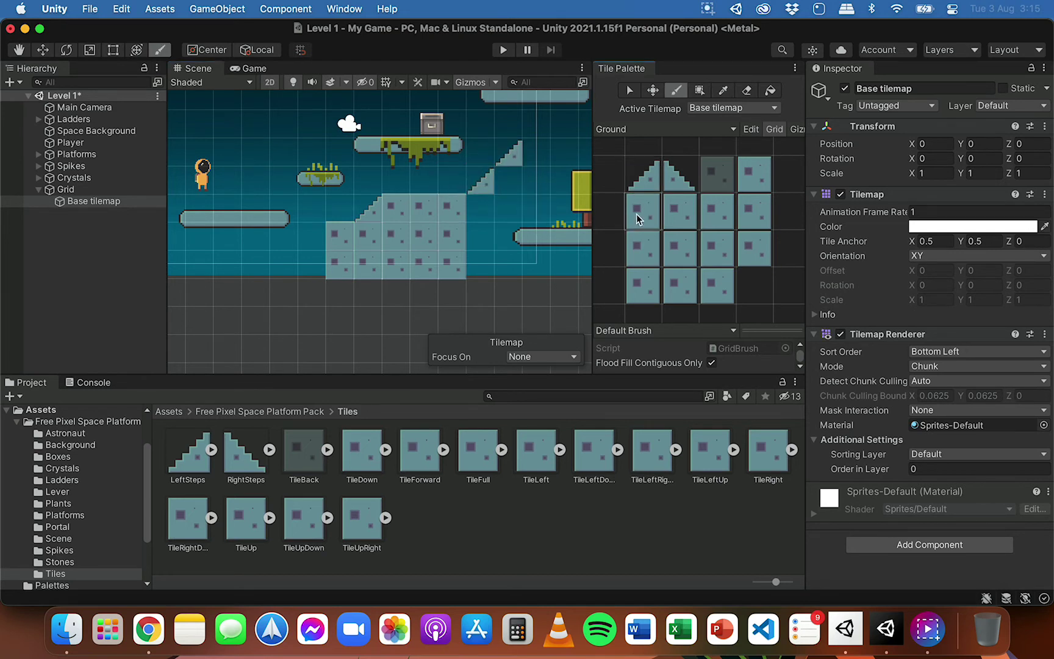
pyautogui.click(494, 201)
pyautogui.click(508, 180)
pyautogui.click(482, 237)
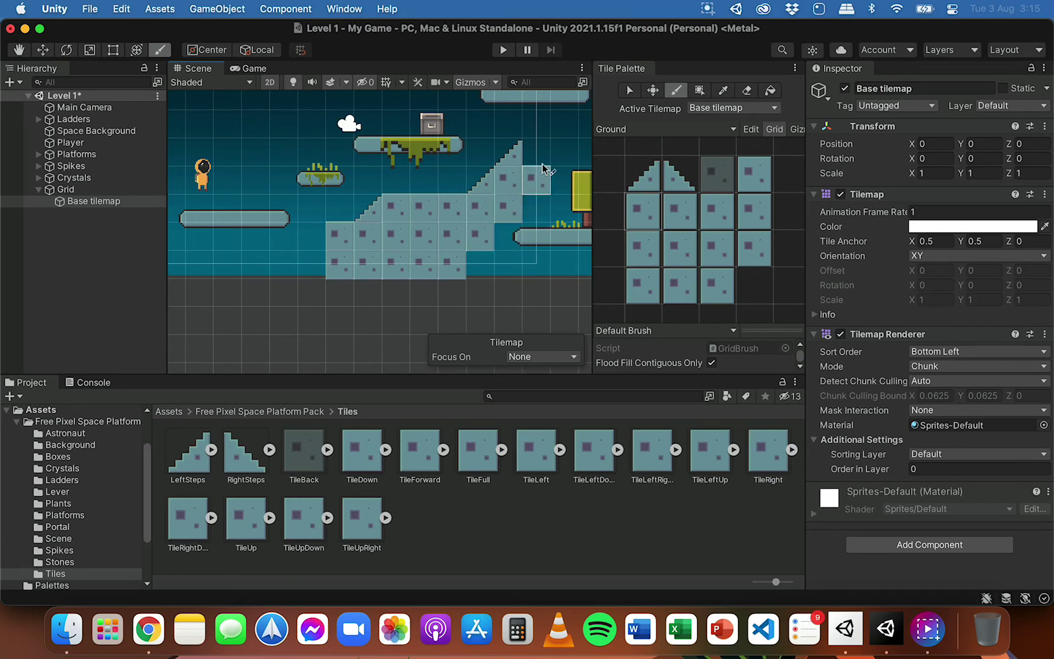
pyautogui.click(530, 208)
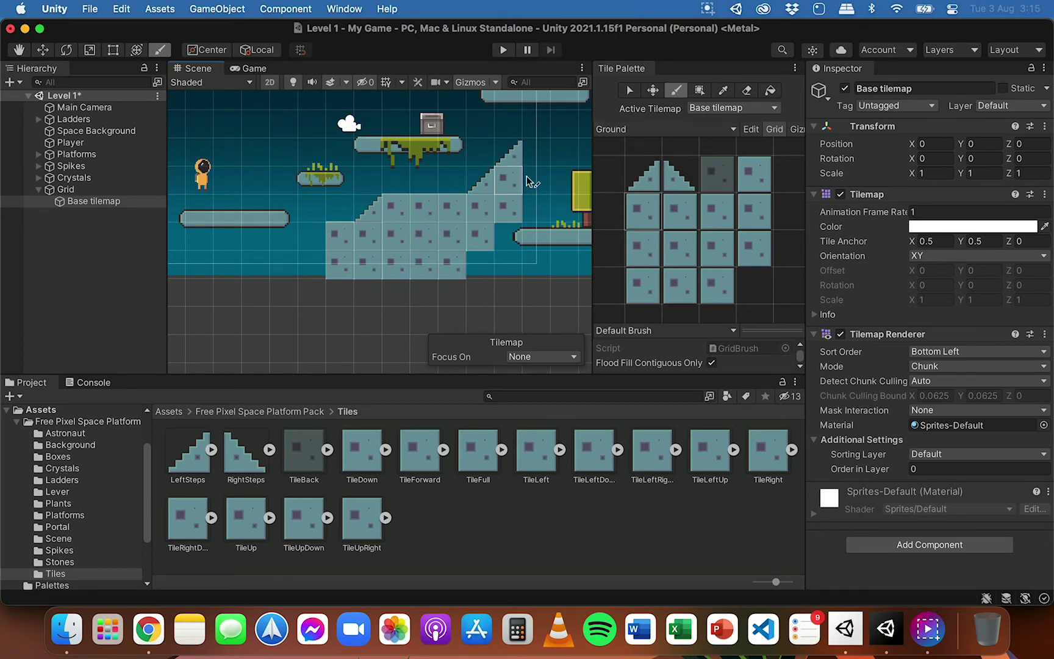
# Step: Erase the stair and ground tiles extending past the block's right side, plus the top tile of its leftmost column
pyautogui.click(746, 90)
pyautogui.moveTo(508, 180)
pyautogui.mouseDown()
pyautogui.moveTo(513, 207)
pyautogui.moveTo(513, 189)
pyautogui.mouseUp()
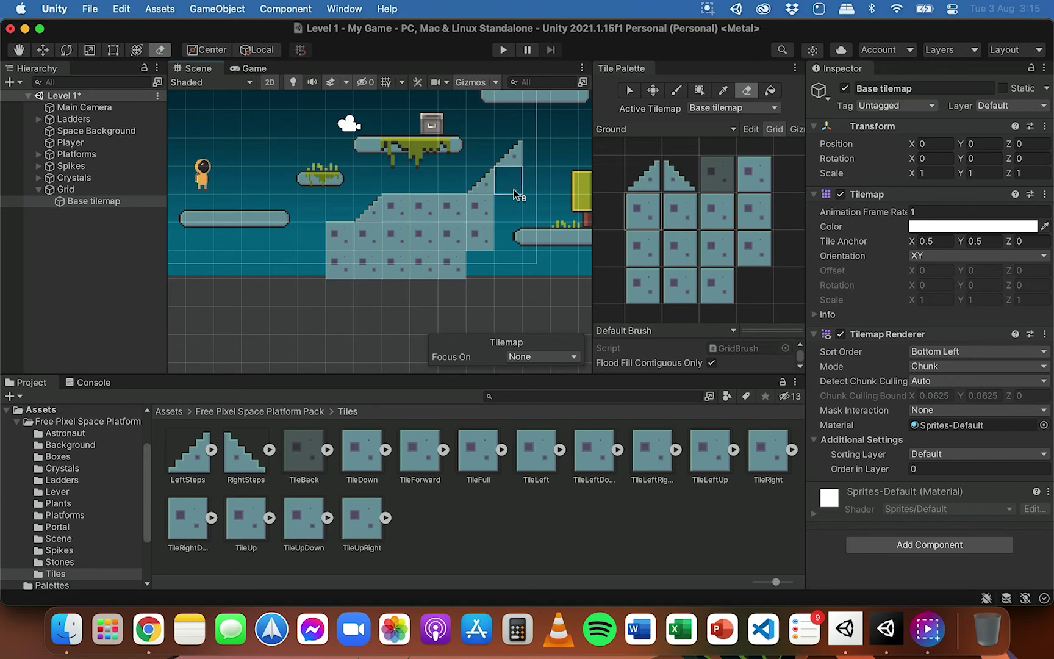
pyautogui.click(508, 154)
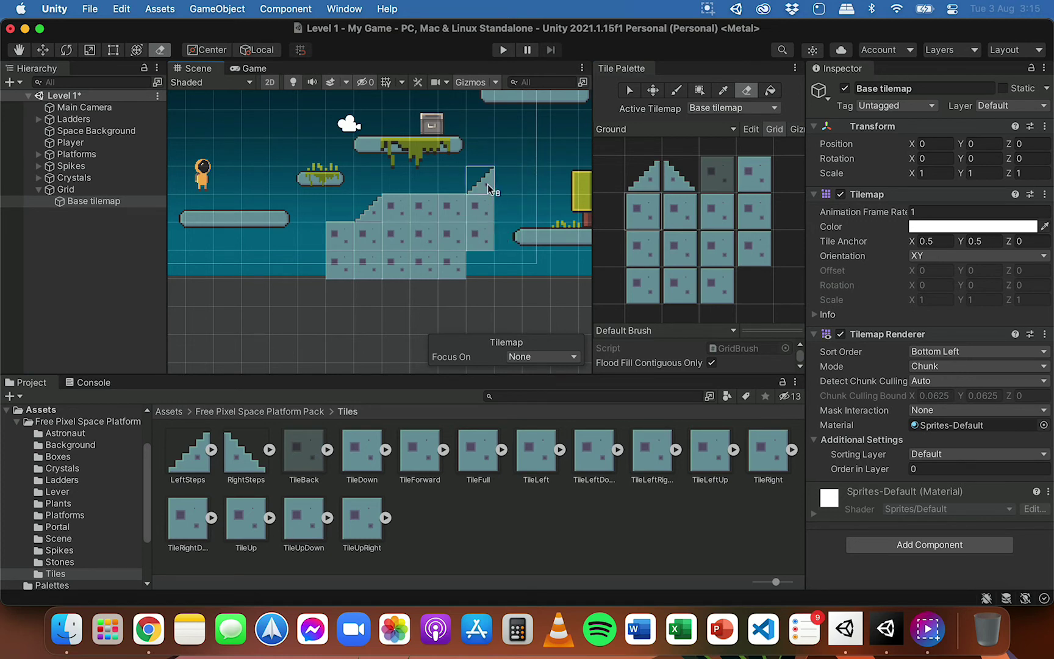
pyautogui.click(339, 234)
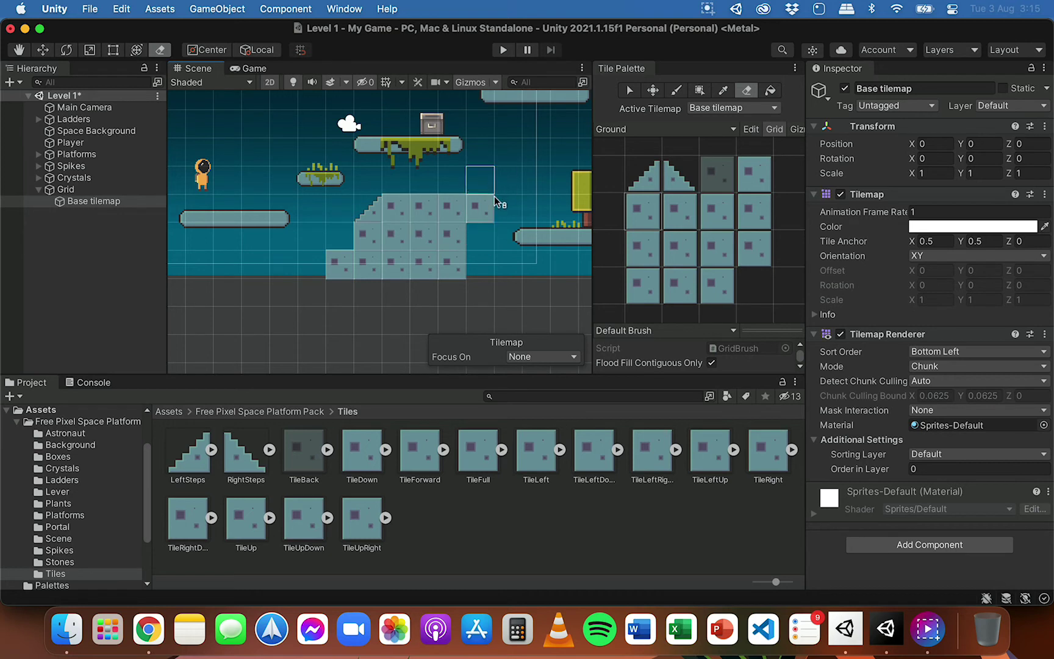
pyautogui.click(493, 187)
pyautogui.click(488, 211)
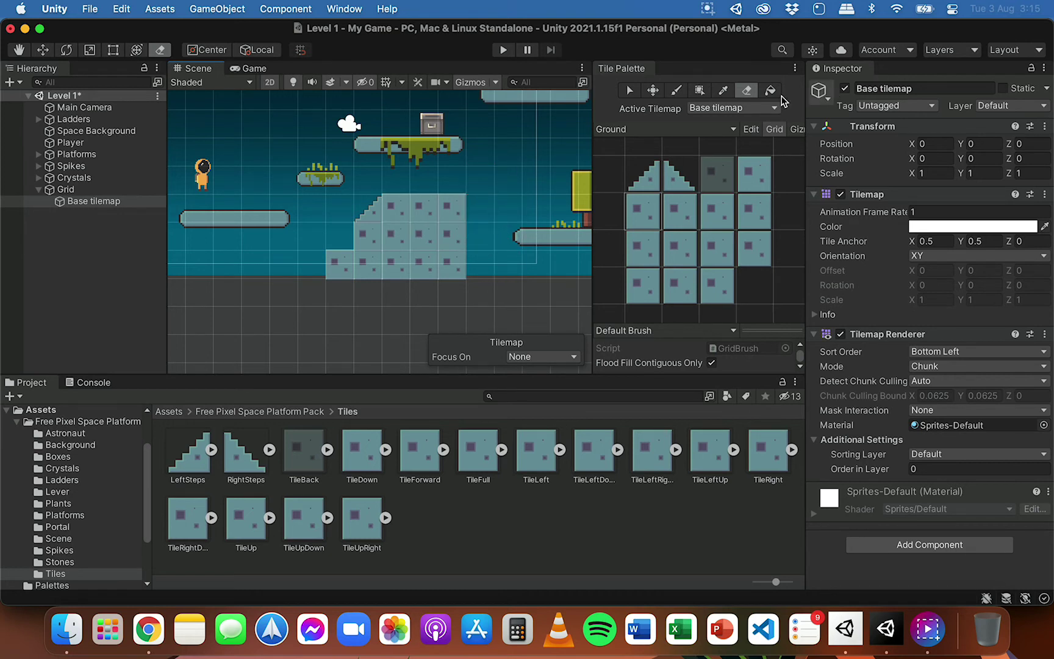
# Step: Paint two more LeftSteps tiles down the block's left side to form a continuous staircase to its base
pyautogui.click(679, 92)
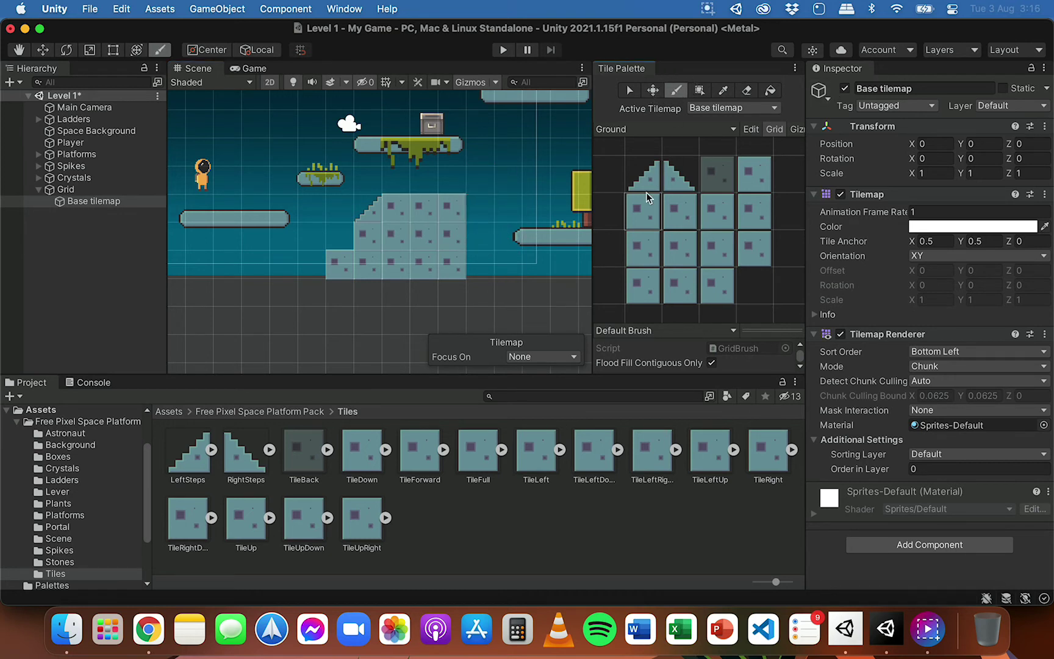
pyautogui.click(645, 176)
pyautogui.click(340, 237)
pyautogui.click(314, 266)
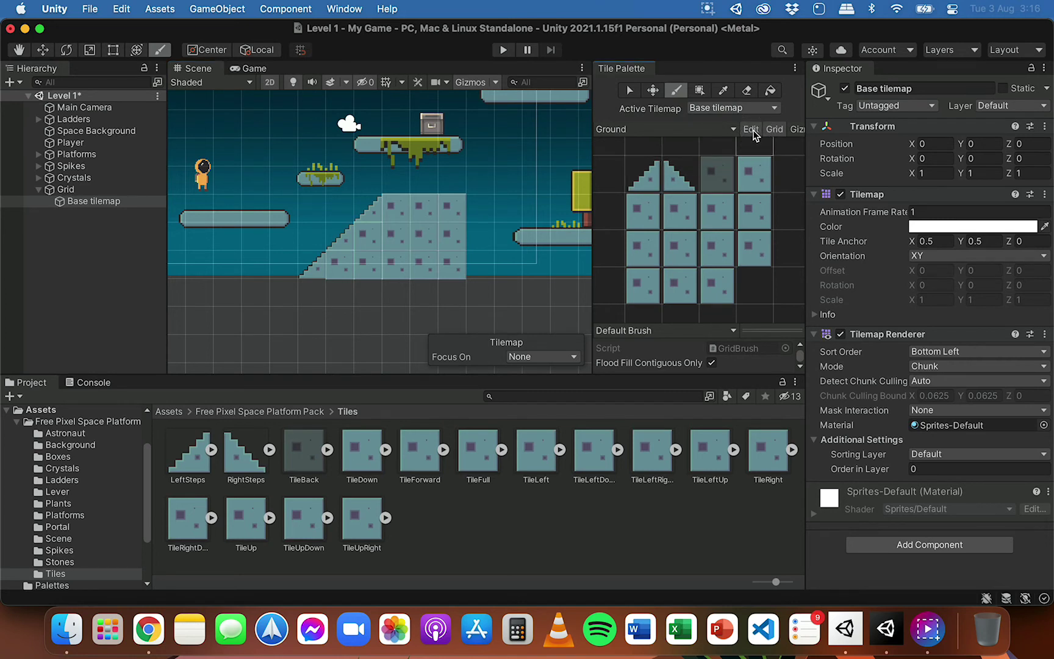
# Step: Move the TileUpRight tile one cell right in the Ground palette, to X 3, Y -4, and leave palette editing
pyautogui.click(630, 92)
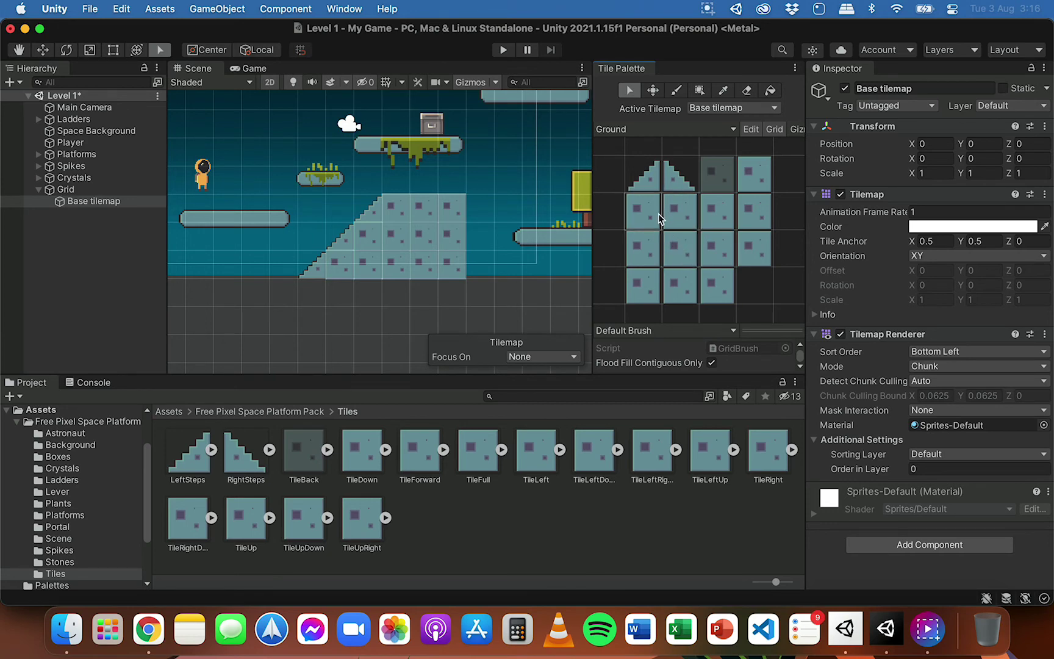
pyautogui.click(720, 287)
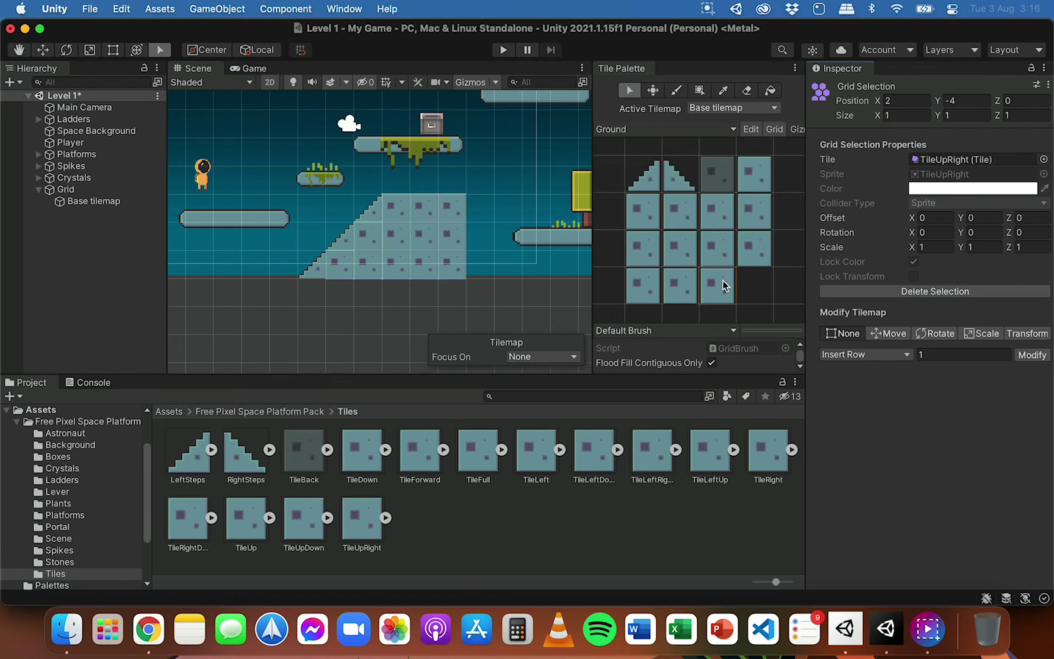
pyautogui.click(653, 91)
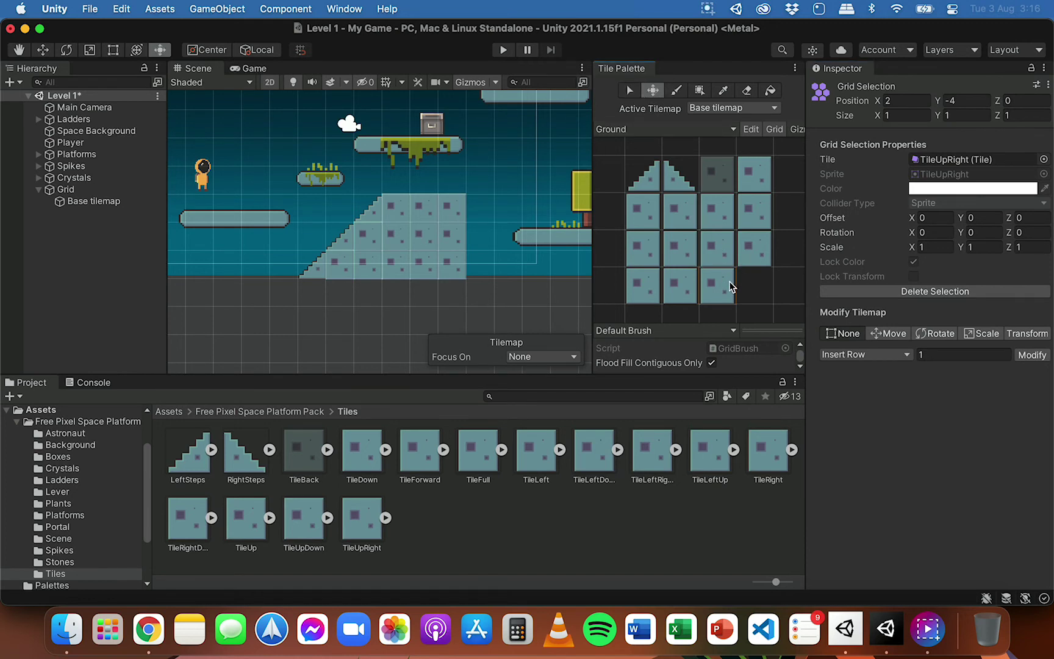
pyautogui.moveTo(724, 286); pyautogui.dragTo(760, 289)
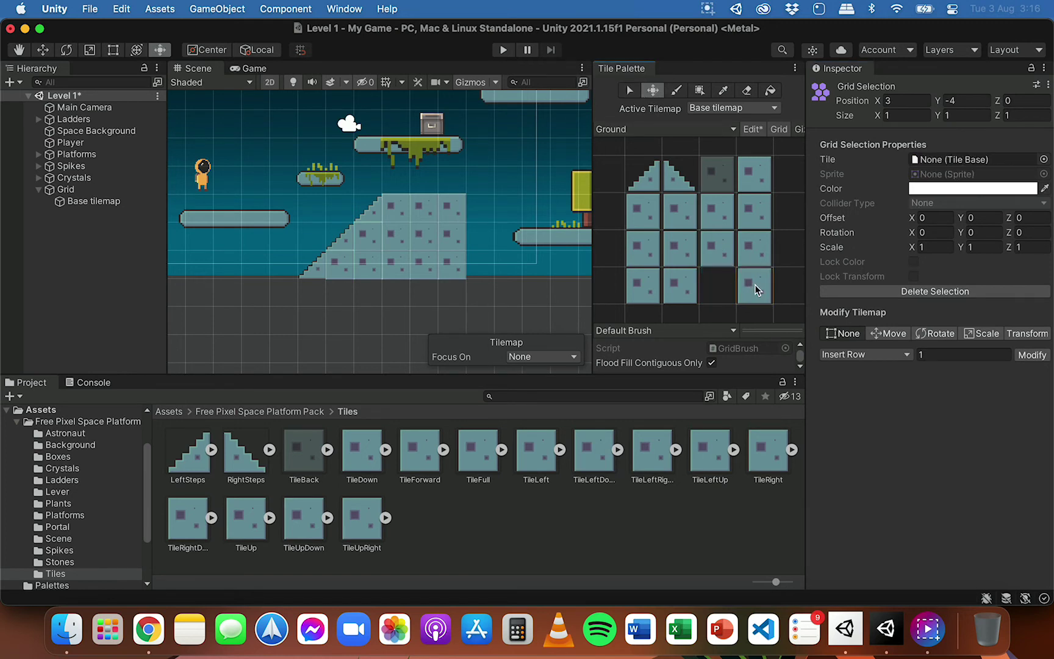
pyautogui.click(751, 130)
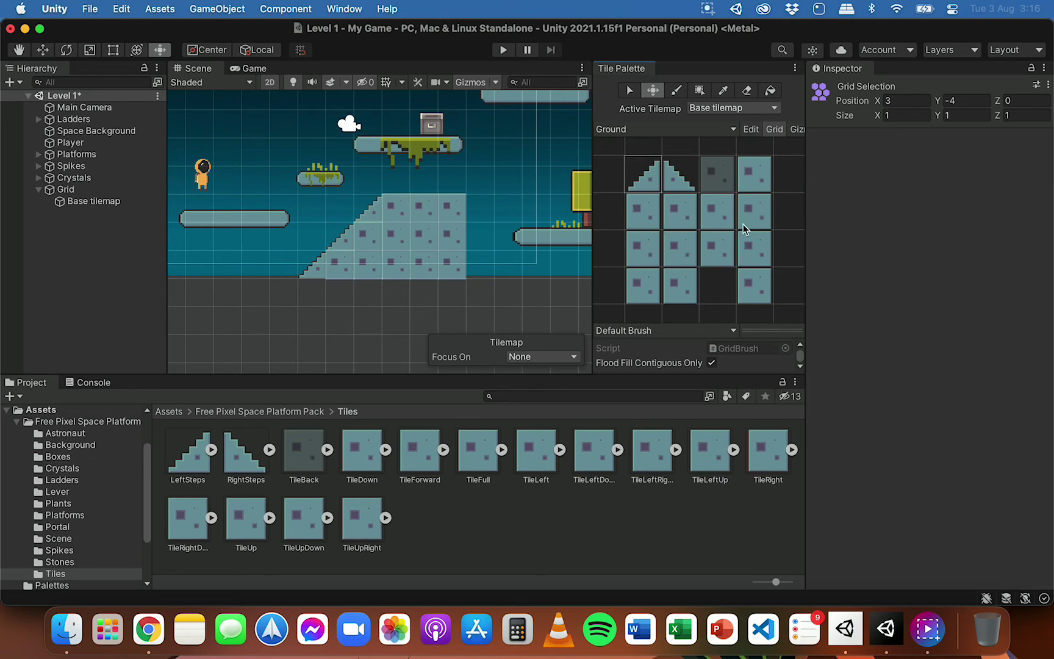
# Step: Compare other ground tiles from the palette and paint a dark-edged one over the block's bottom-right corner tile
pyautogui.click(645, 213)
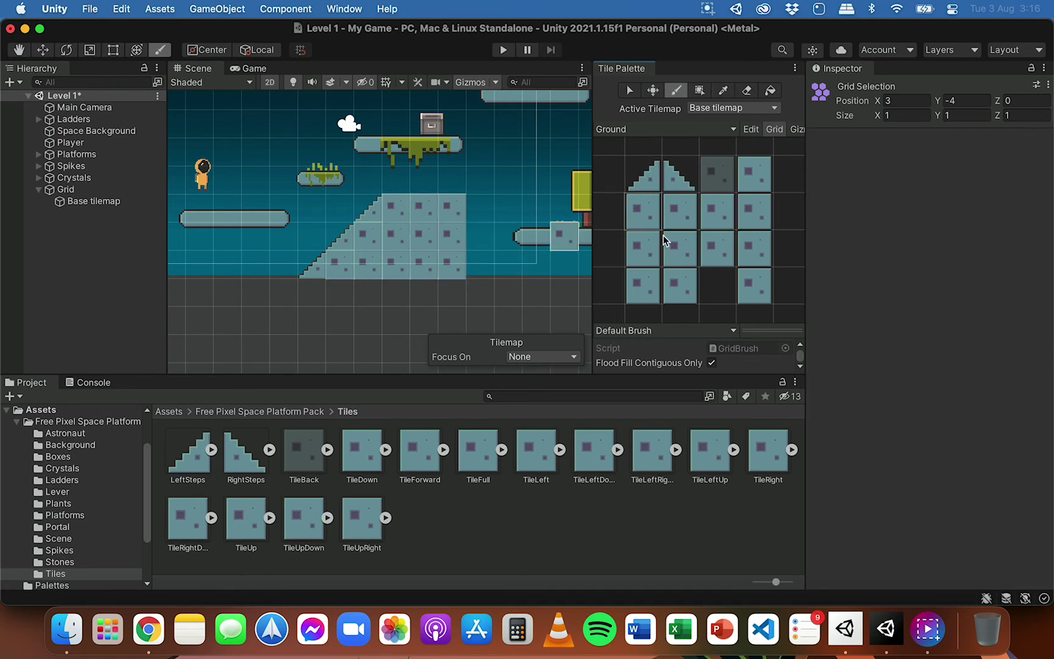
pyautogui.click(648, 250)
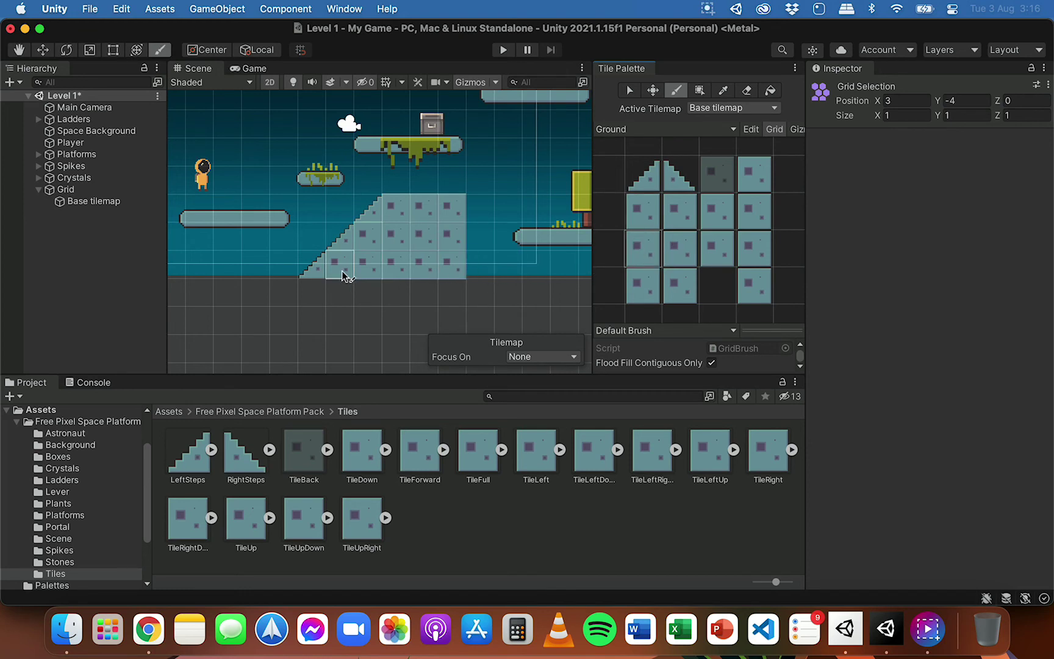
pyautogui.click(682, 244)
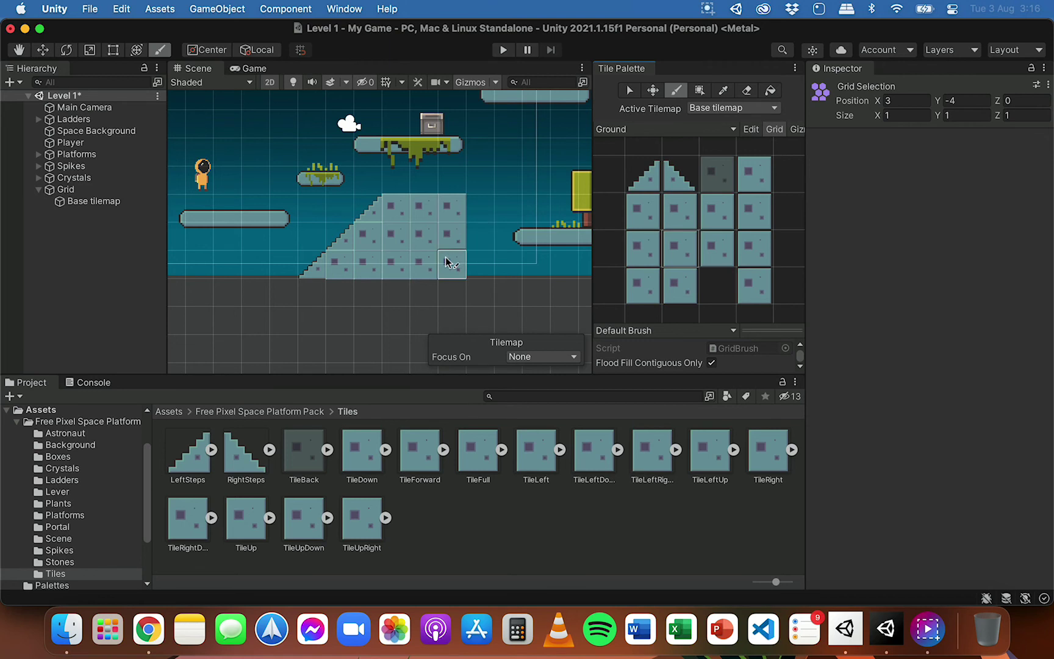
pyautogui.click(451, 263)
pyautogui.scroll(8, 470, 273)
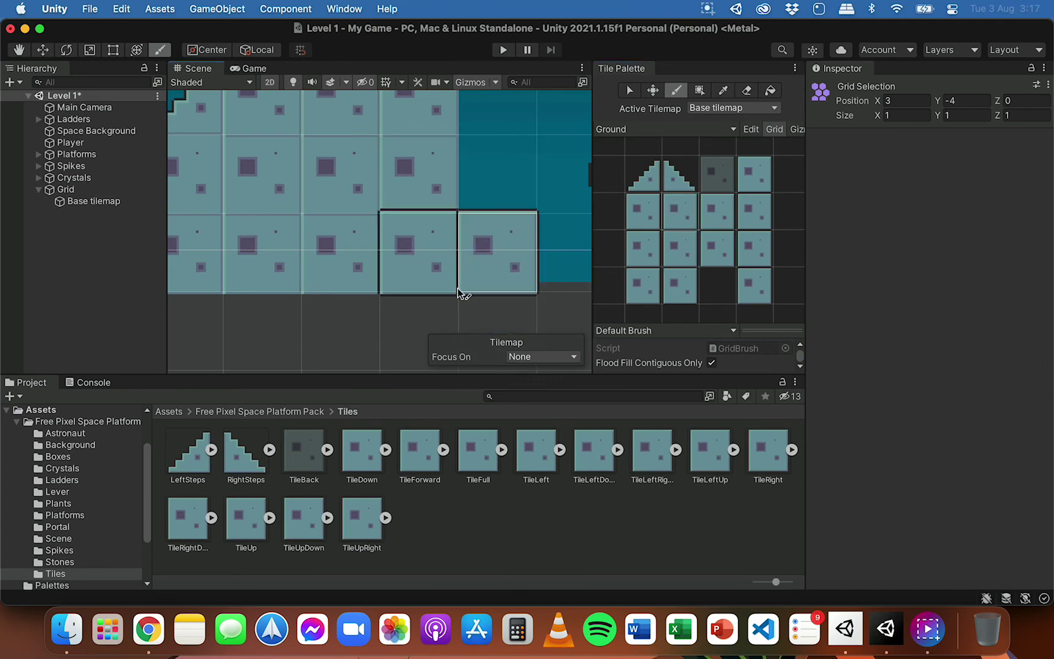
# Step: Choose a plain ground tile from the Ground palette and replace the dark-edged tile at the block's bottom-right corner with it
pyautogui.click(684, 253)
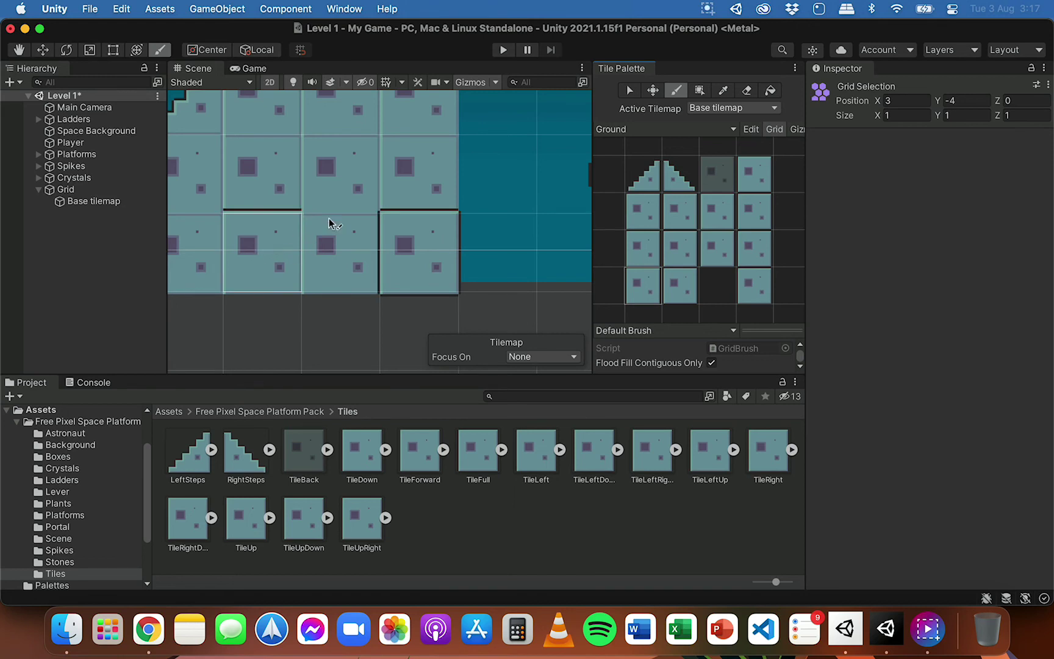
pyautogui.scroll(-5, 411, 193)
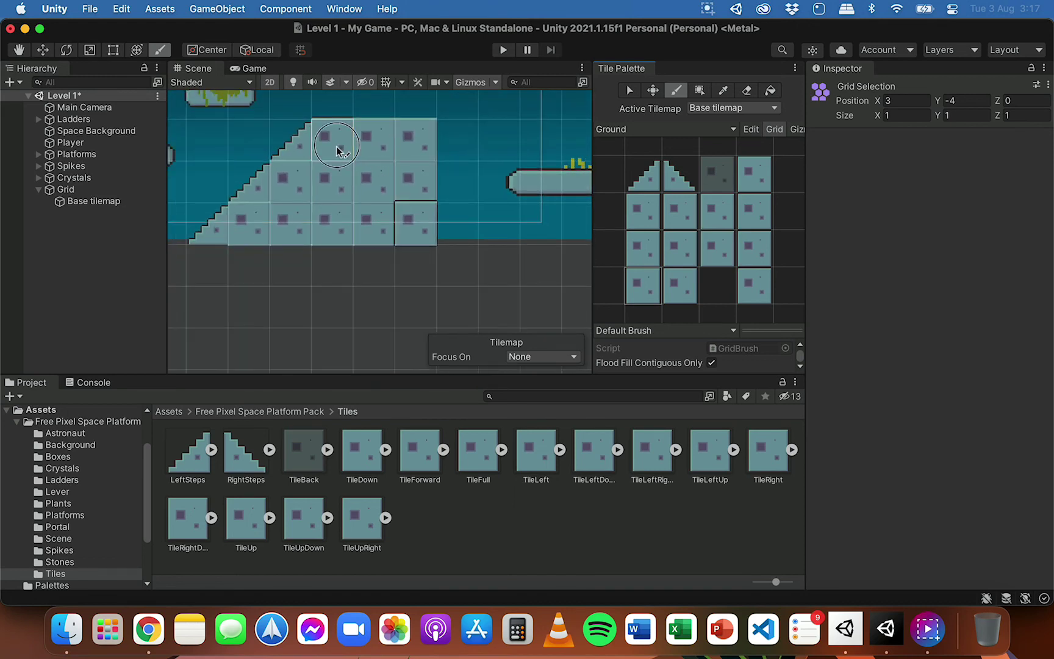
pyautogui.scroll(3, 366, 208)
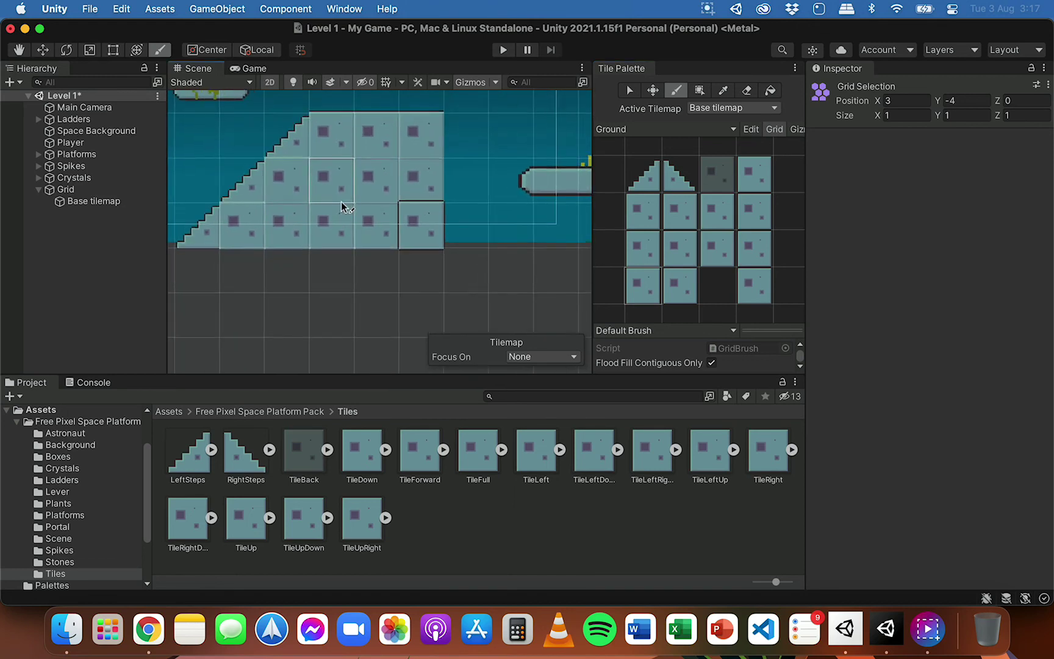
pyautogui.moveTo(371, 216); pyautogui.dragTo(374, 299, button='middle')
pyautogui.scroll(3, 379, 212)
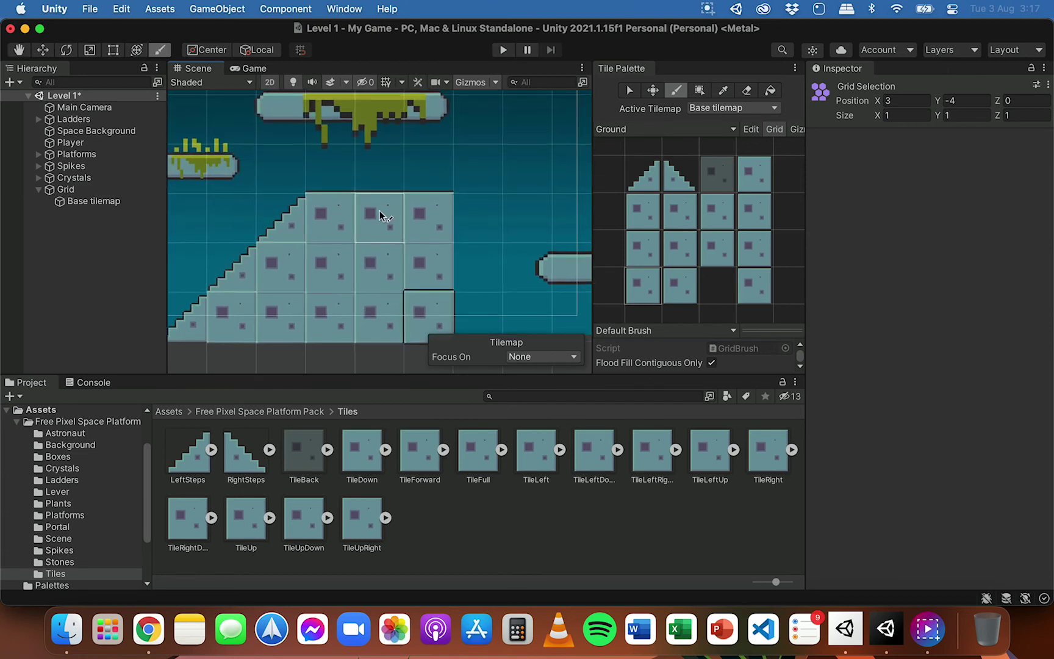
pyautogui.click(448, 176)
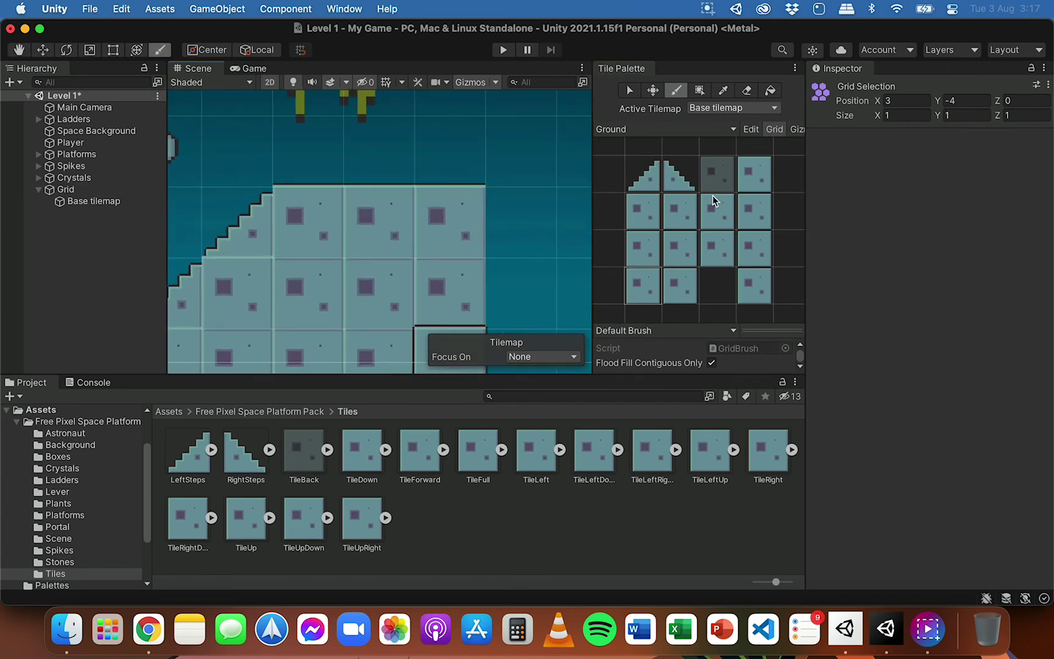
pyautogui.click(642, 256)
pyautogui.moveTo(457, 268); pyautogui.dragTo(443, 161, button='middle')
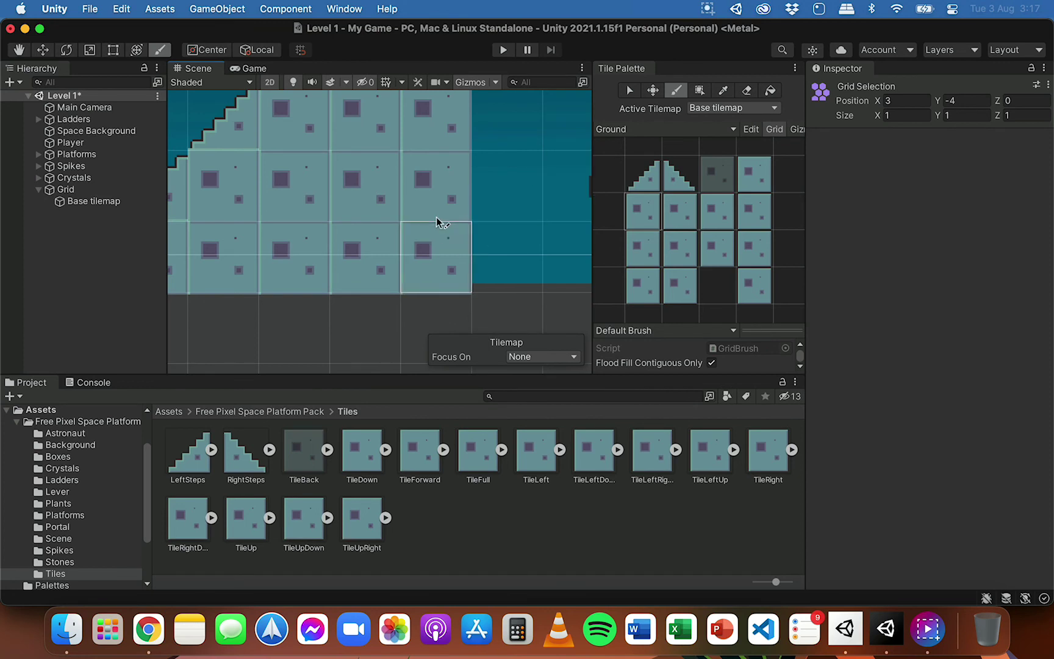
# Step: Erase two ground tiles near the block's bottom-right corner and paint them back in
pyautogui.keyDown('shift'); pyautogui.moveTo(439, 225); pyautogui.dragTo(435, 208); pyautogui.keyUp('shift')
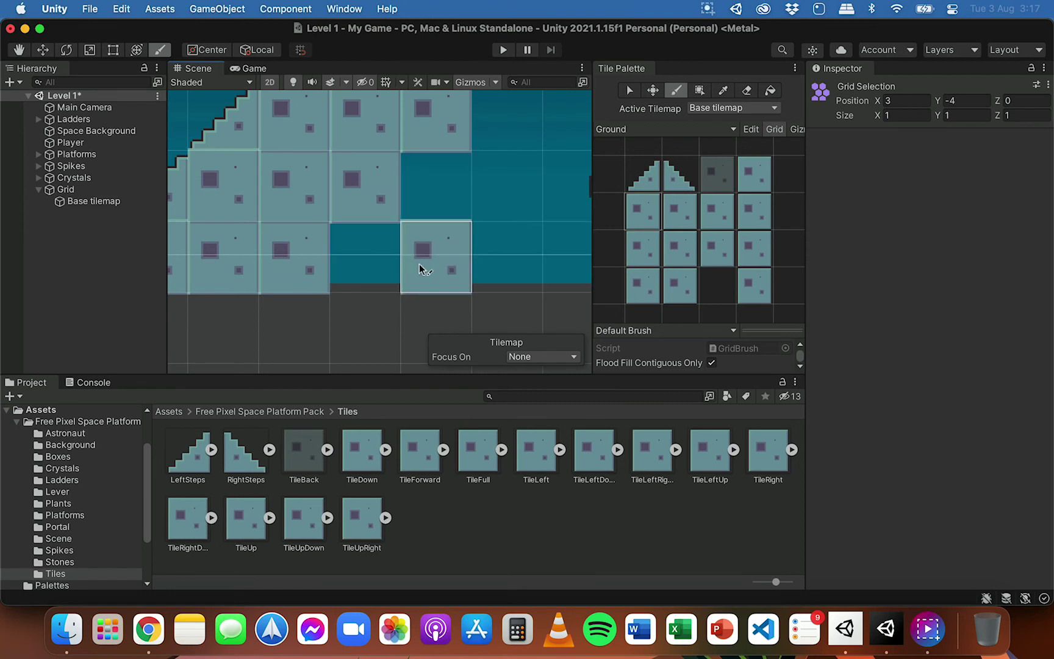
pyautogui.moveTo(389, 263)
pyautogui.mouseDown()
pyautogui.moveTo(454, 252)
pyautogui.moveTo(456, 178)
pyautogui.mouseUp()
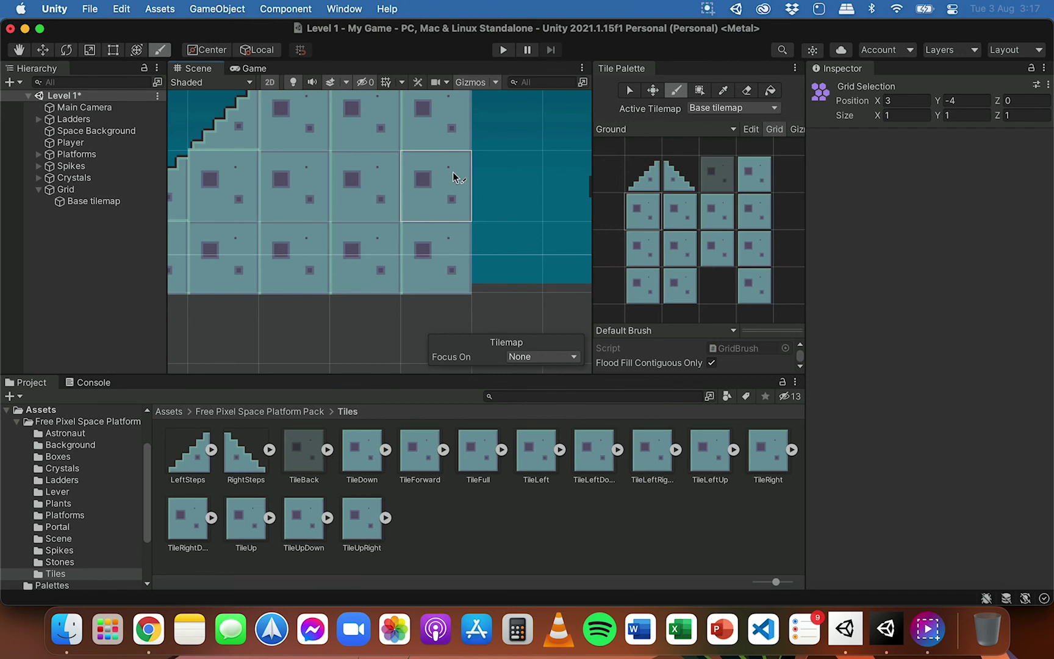
# Step: Try filling a box of ground tiles six wide and five tall directly beneath the block, and undo the fill
pyautogui.click(701, 91)
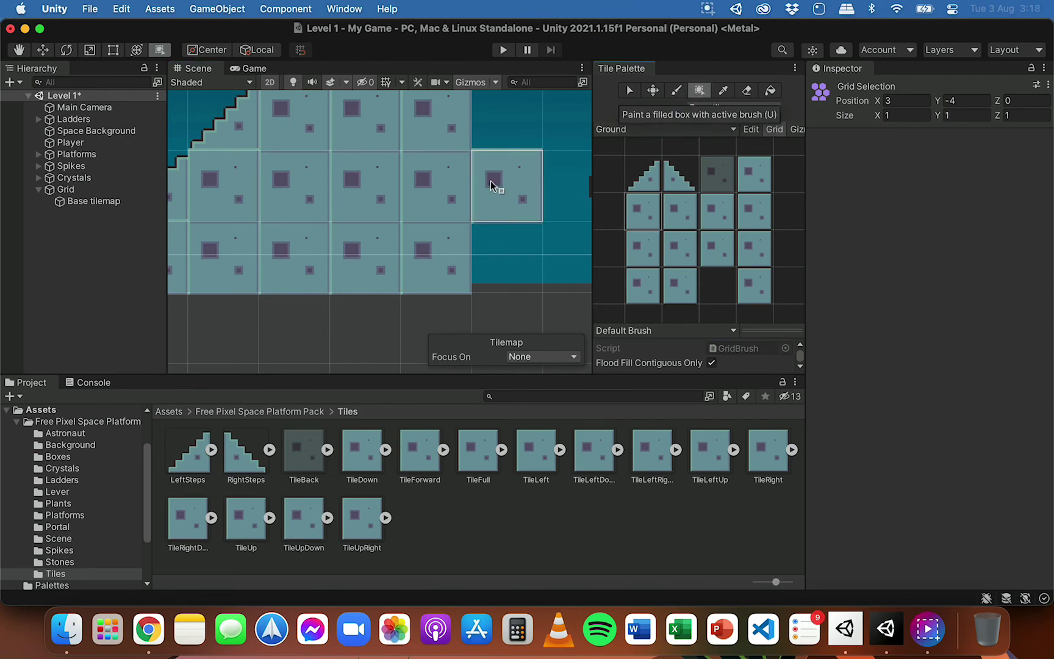
pyautogui.scroll(-5, 491, 181)
pyautogui.scroll(-3, 490, 180)
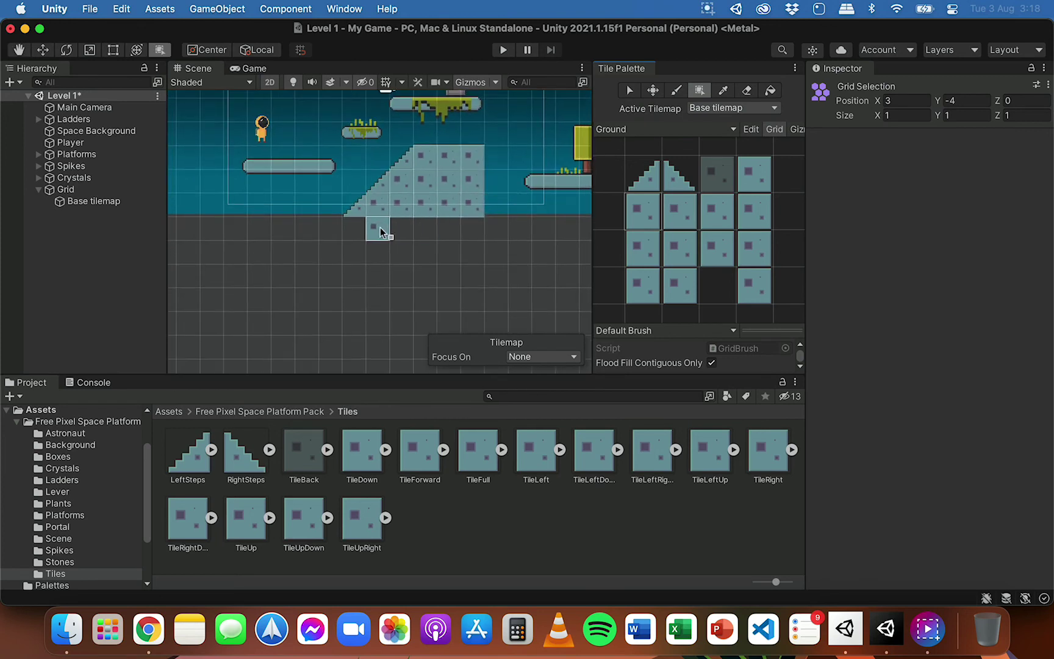
pyautogui.moveTo(435, 282); pyautogui.dragTo(475, 314)
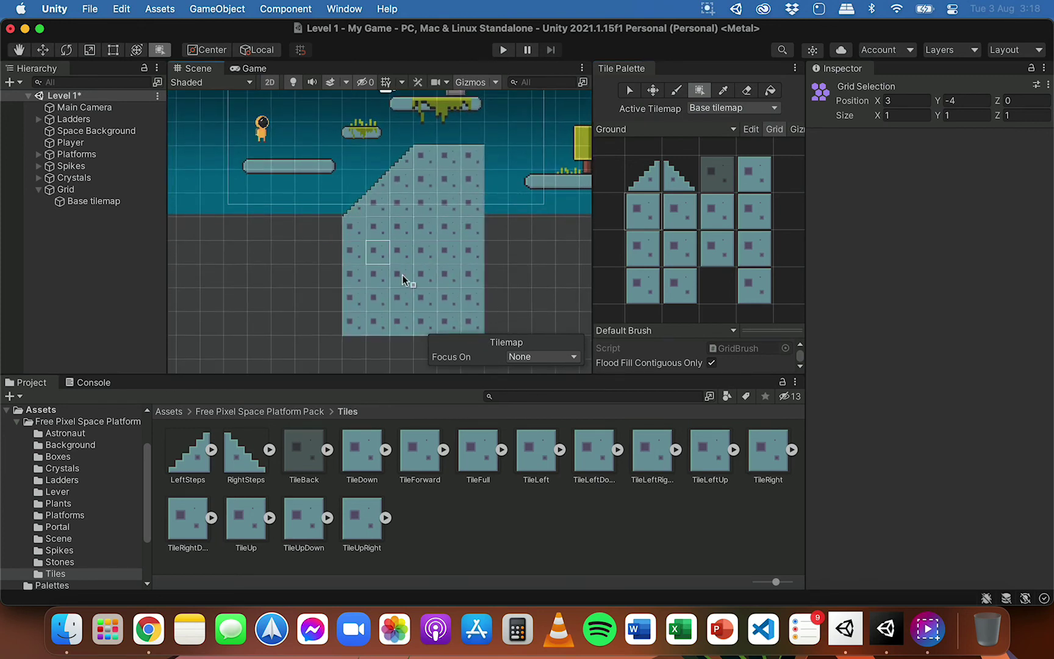
pyautogui.press('super+z')
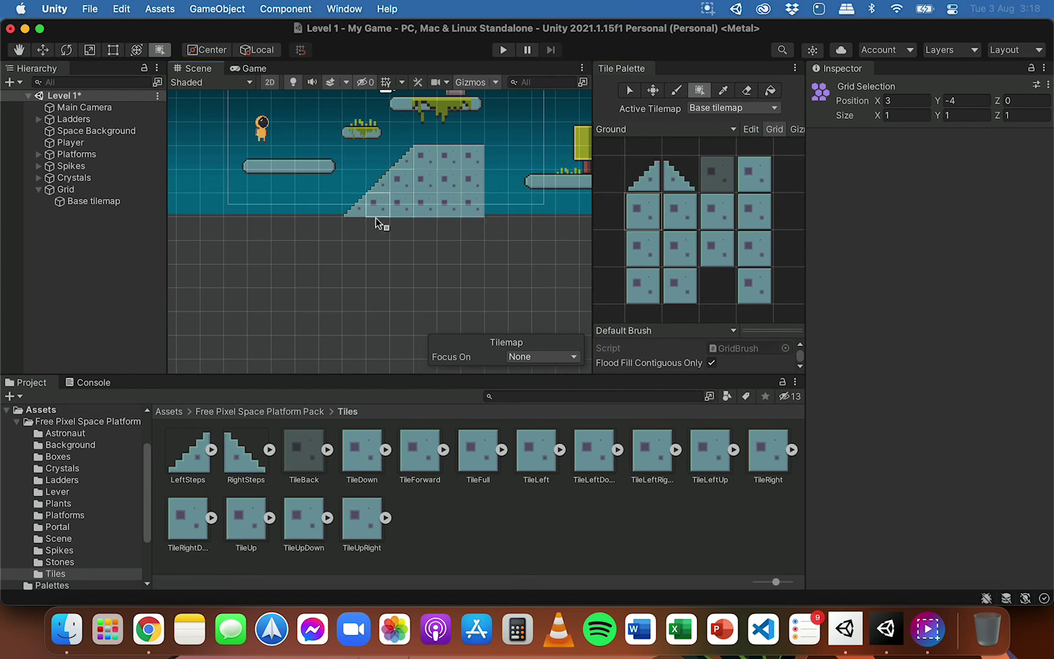
# Step: Outline an area four tiles wide and three tall beneath the block's left part with ground tiles, and flood-fill its hollow interior
pyautogui.moveTo(364, 227); pyautogui.dragTo(364, 286)
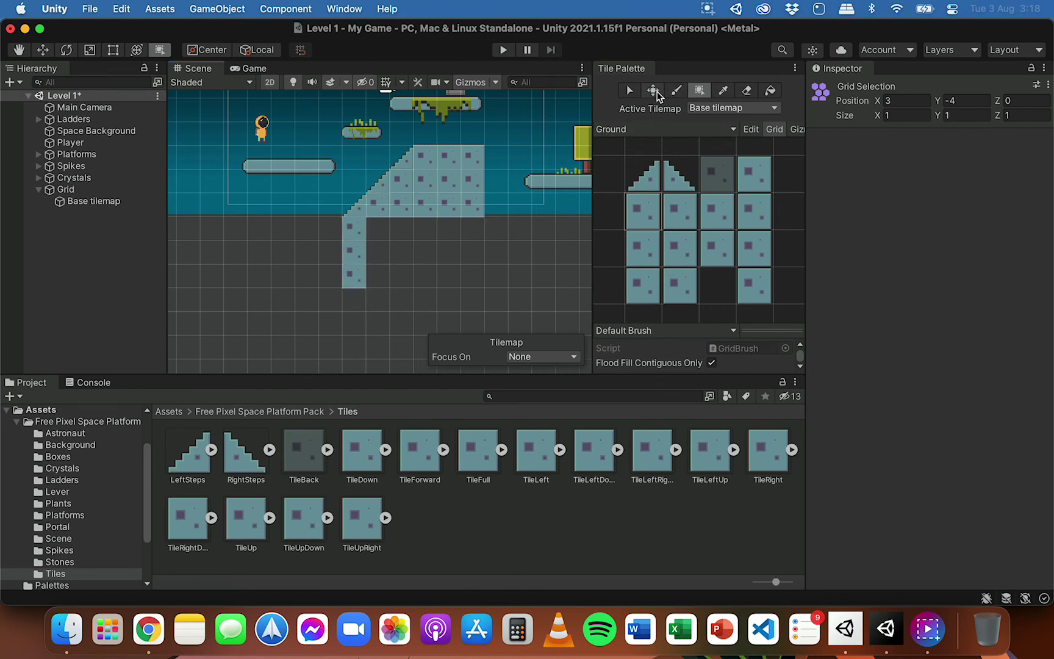
pyautogui.click(676, 90)
pyautogui.moveTo(370, 278)
pyautogui.mouseDown()
pyautogui.moveTo(426, 282)
pyautogui.moveTo(425, 226)
pyautogui.mouseUp()
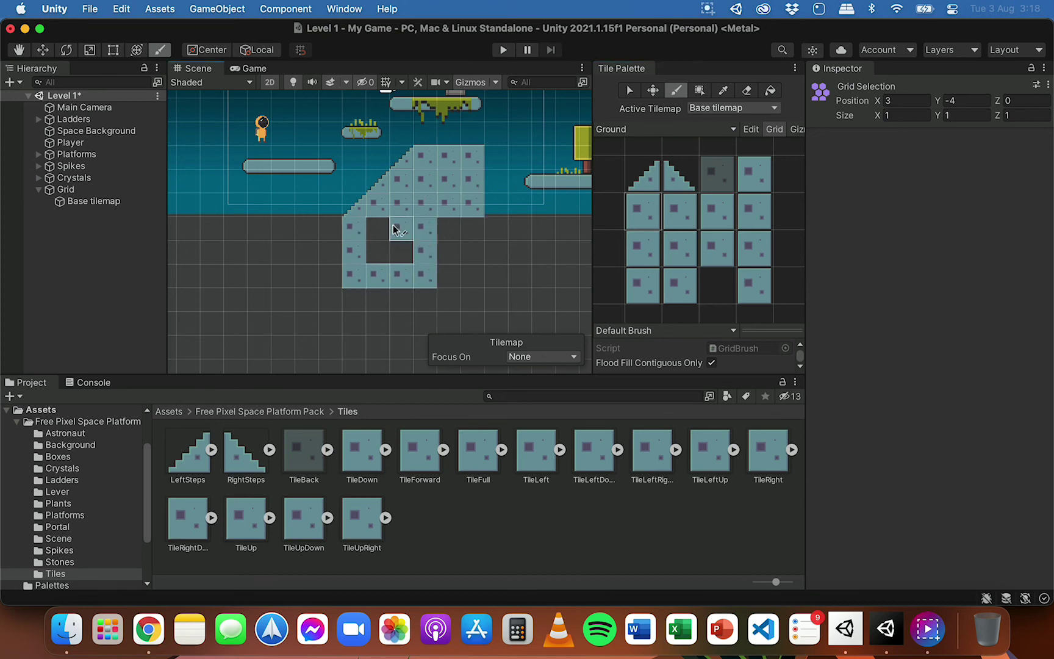
pyautogui.click(771, 92)
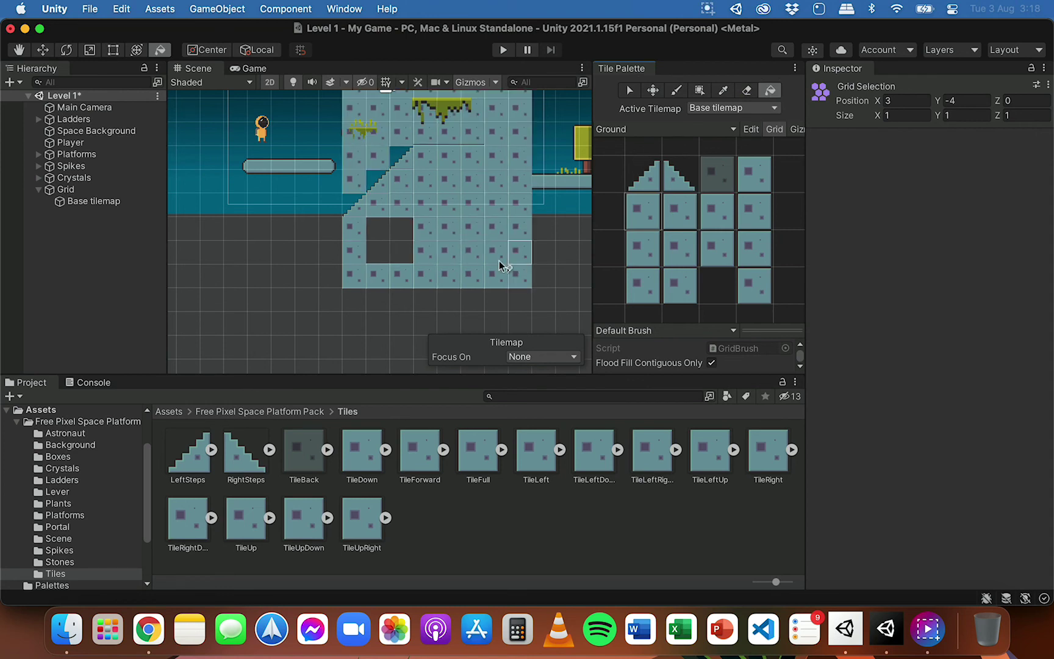
pyautogui.click(400, 230)
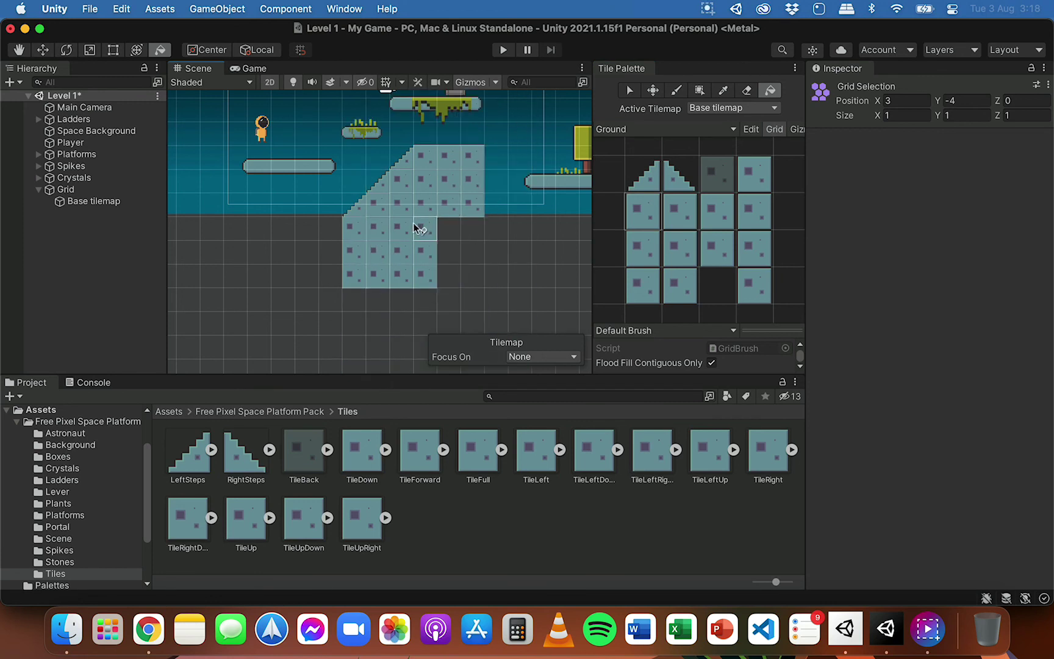
# Step: Sample the lowest stair tile of the staircase and paint another one diagonally below it, continuing the staircase
pyautogui.click(653, 90)
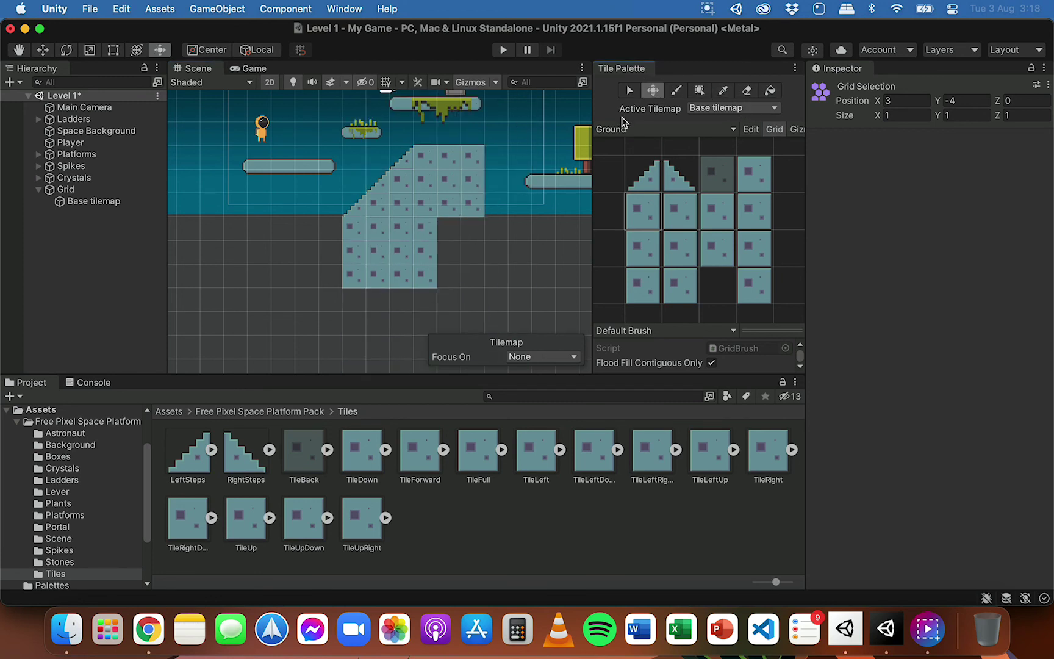
pyautogui.click(676, 90)
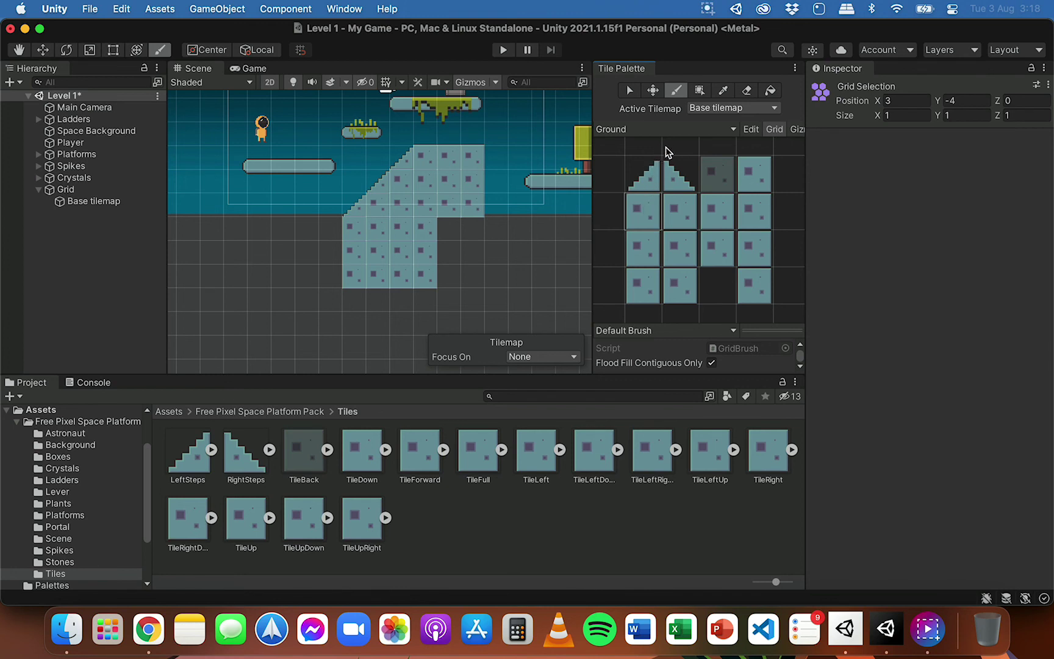
pyautogui.click(727, 91)
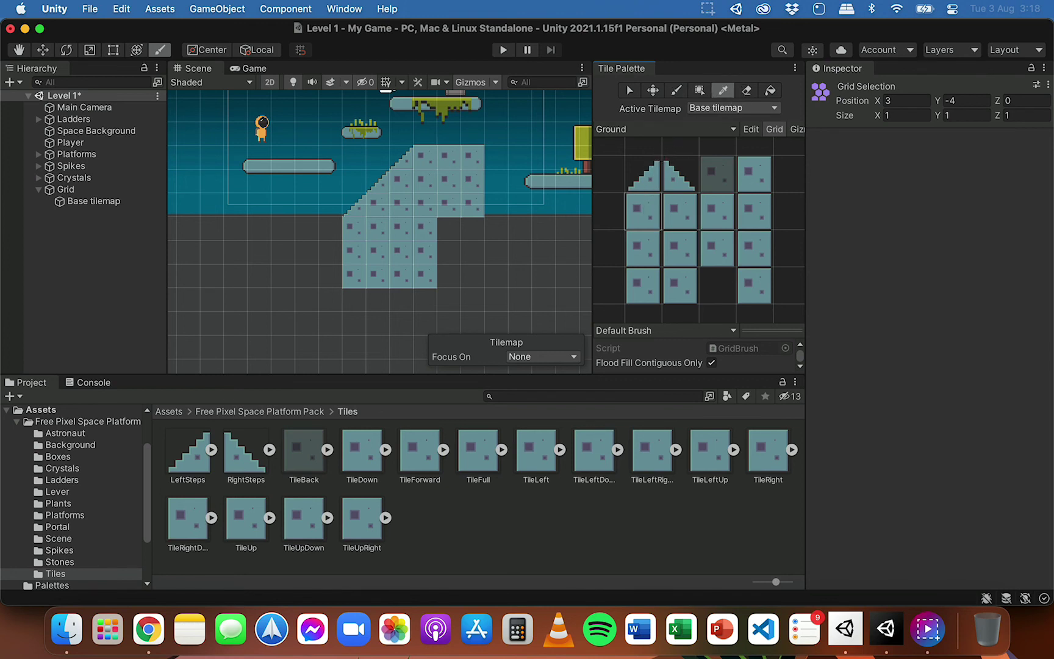
pyautogui.click(352, 206)
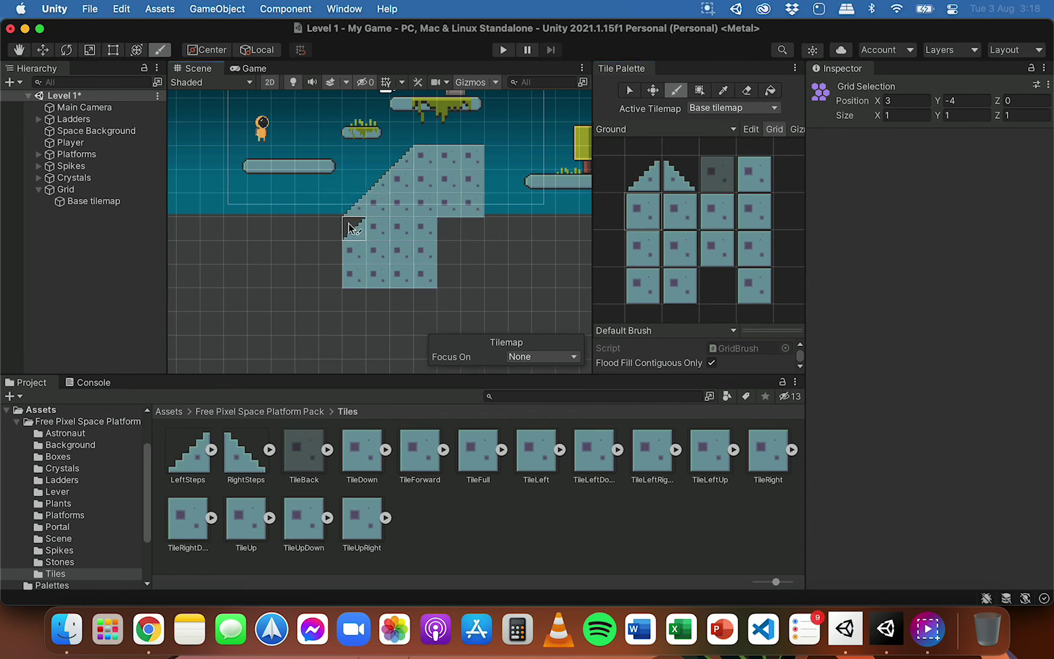
pyautogui.click(329, 231)
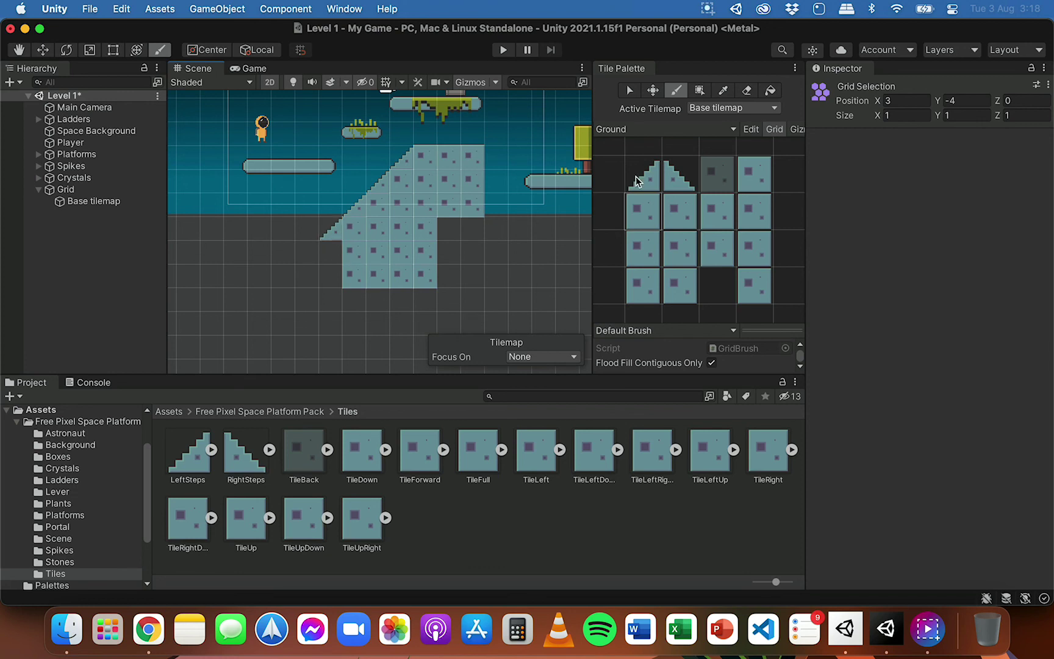
# Step: Sample the newly painted stair tile and paint two more directly below it along the block's left edge
pyautogui.click(676, 91)
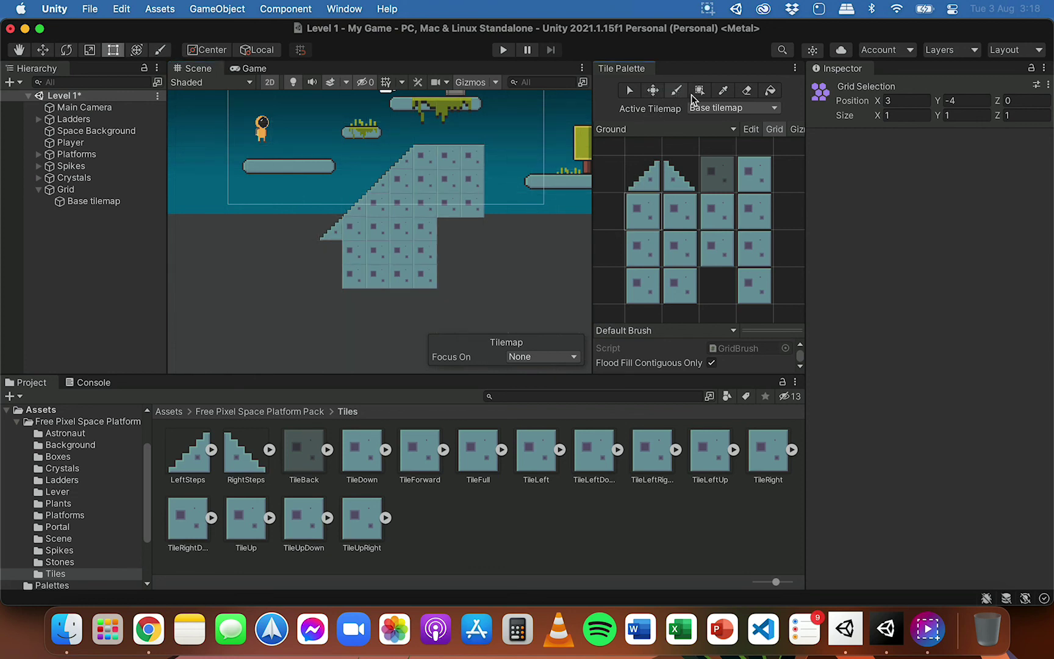
pyautogui.click(677, 90)
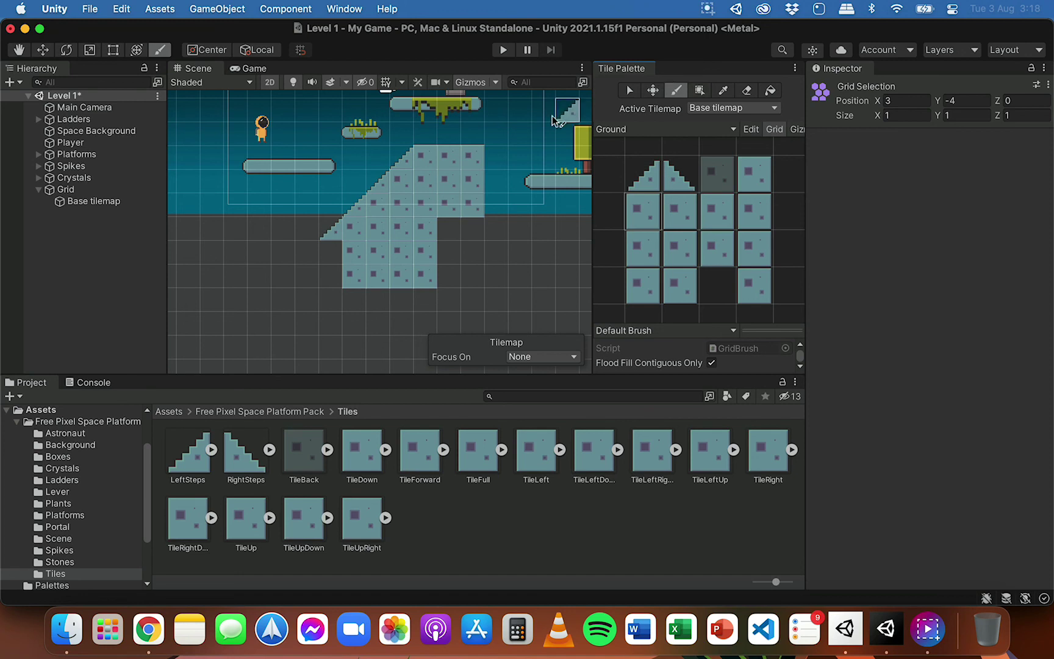
pyautogui.click(332, 232)
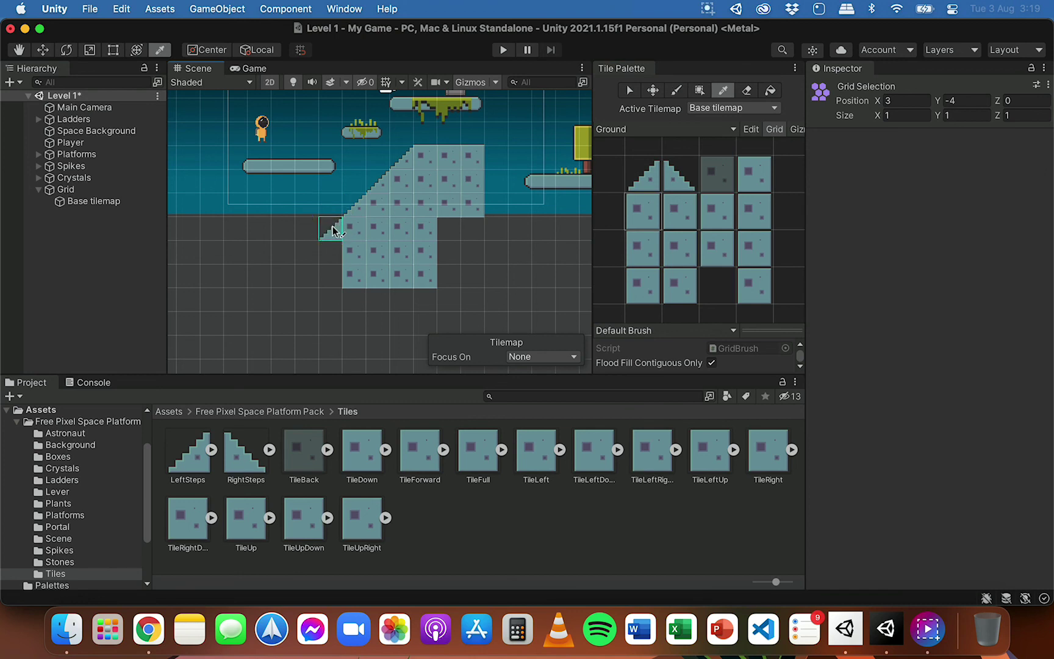
pyautogui.click(334, 254)
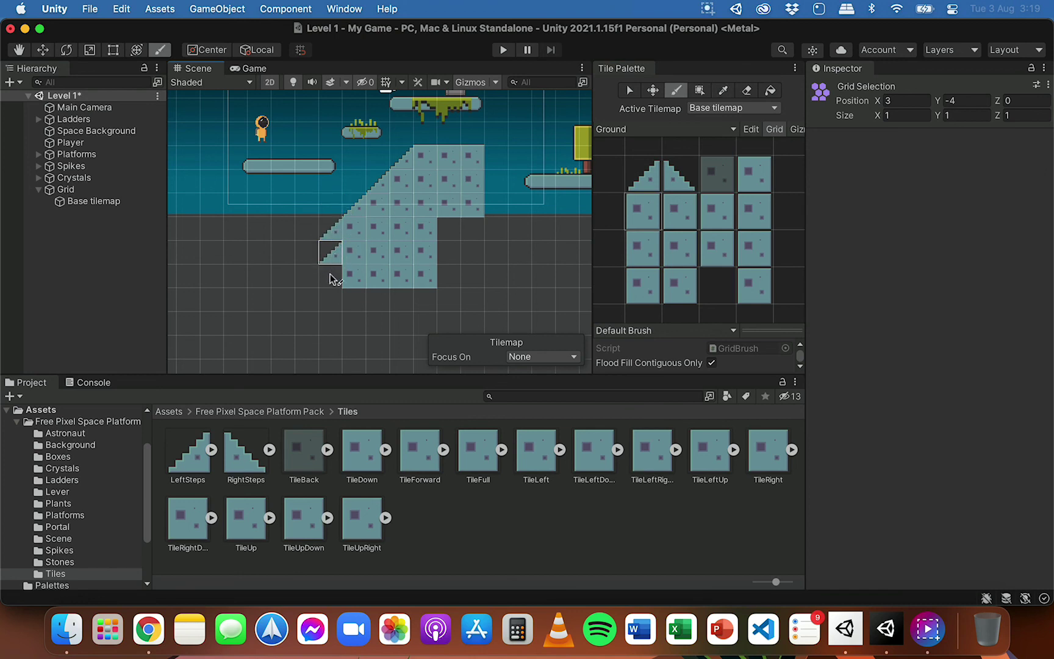
pyautogui.click(330, 279)
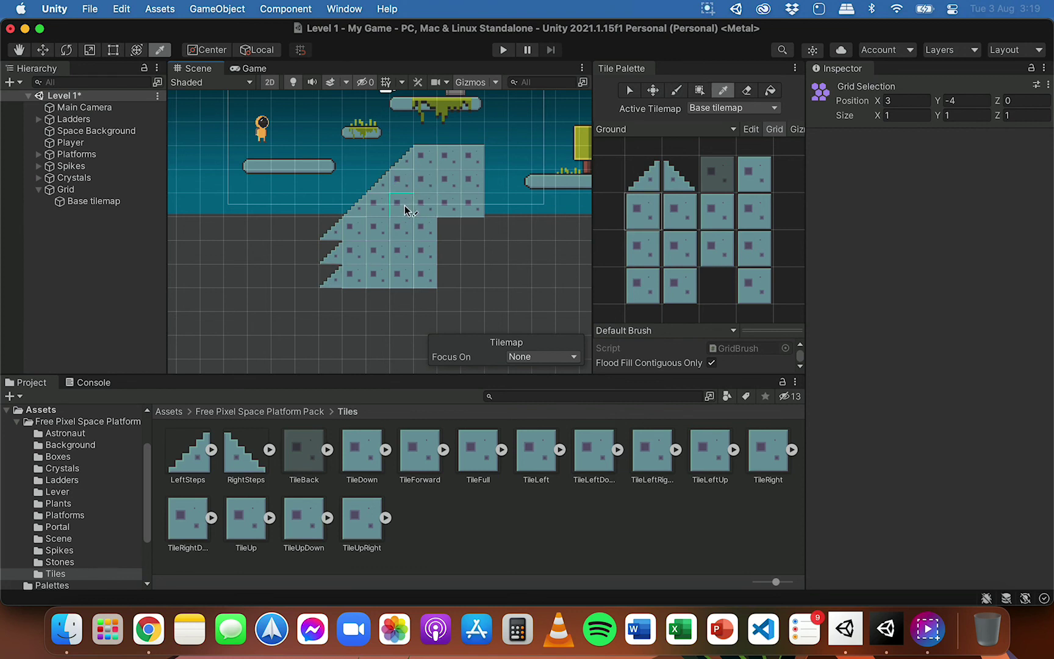
# Step: Sample a full ground tile, paint a two-by-two group at the block's lower left over the two stray stairs, and select LeftSteps in the palette
pyautogui.click(405, 205)
pyautogui.moveTo(328, 262); pyautogui.dragTo(329, 275)
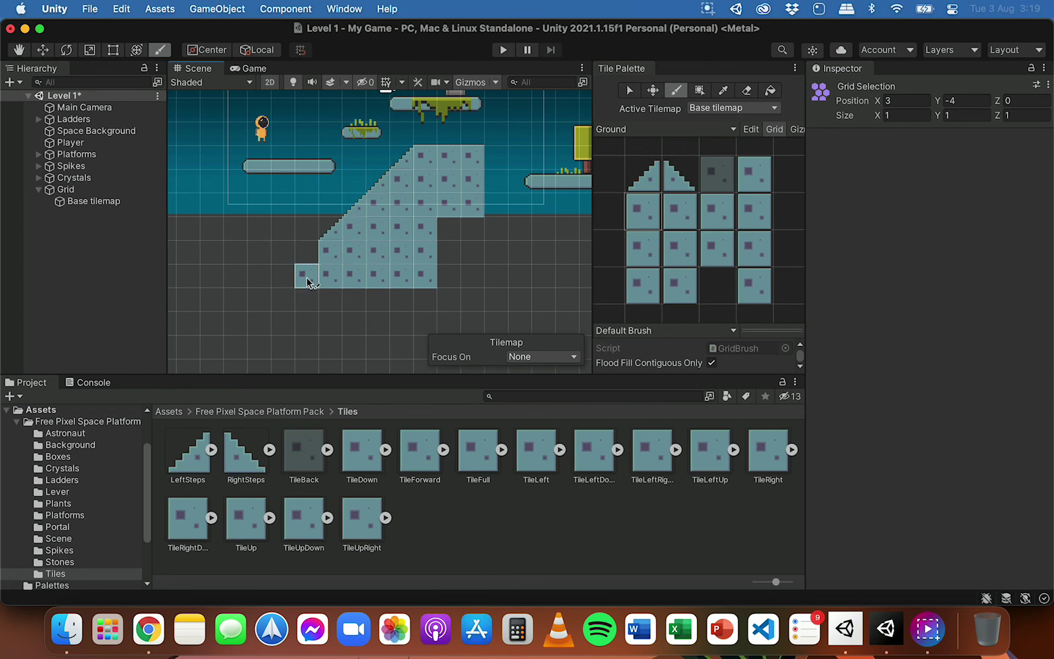
pyautogui.click(312, 256)
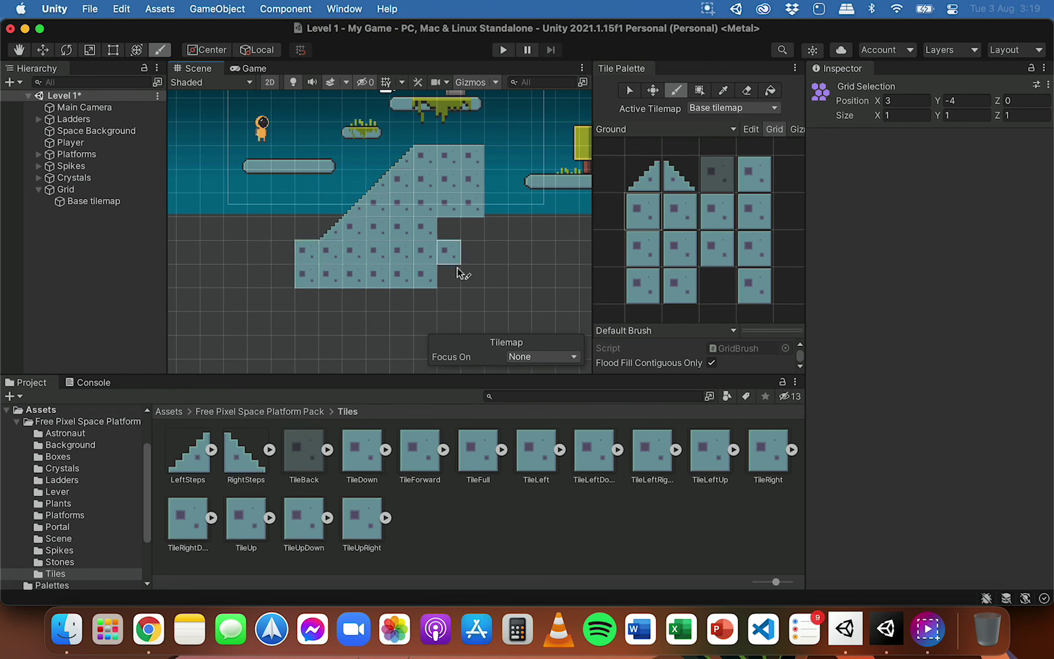
pyautogui.click(652, 177)
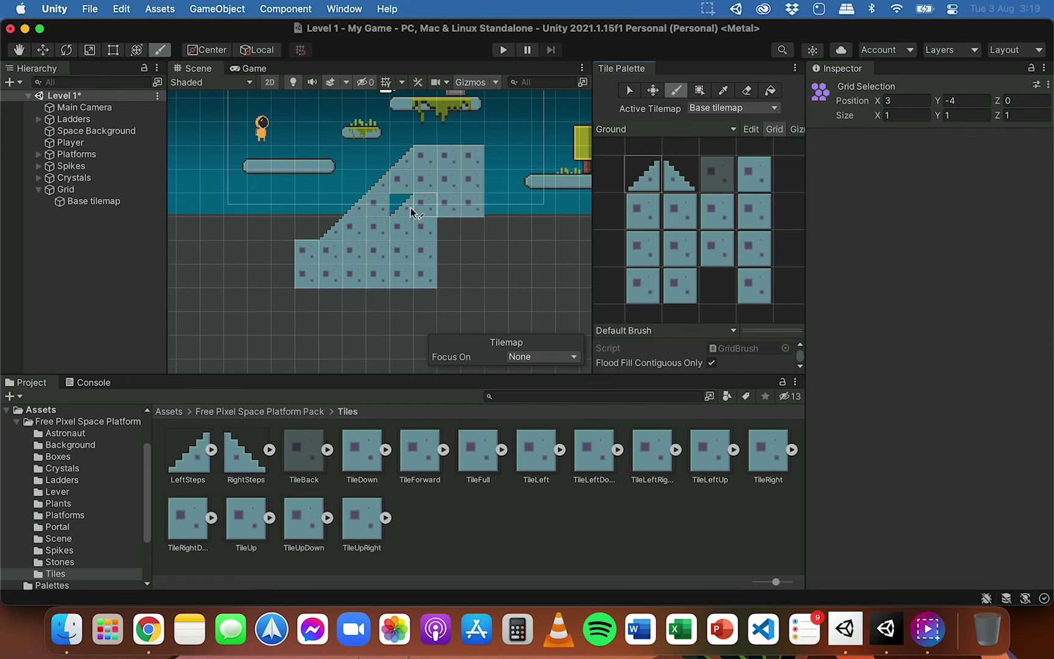
pyautogui.click(384, 230)
# Step: Add a rectangular tilemap as a child of Grid and name it Stairs
pyautogui.click(80, 190)
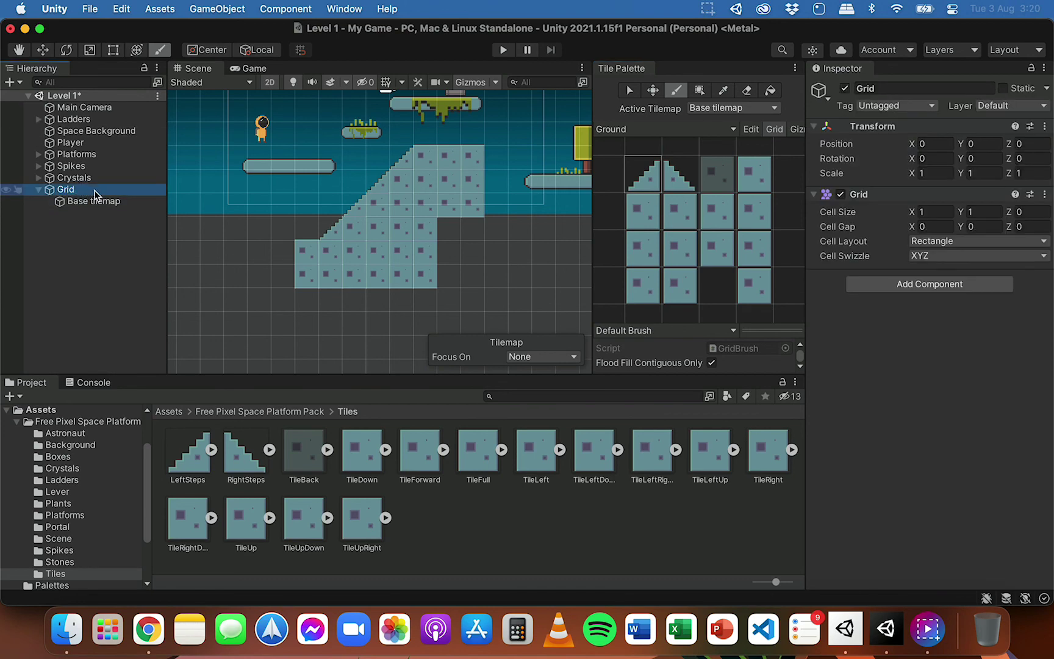
pyautogui.rightClick(94, 191)
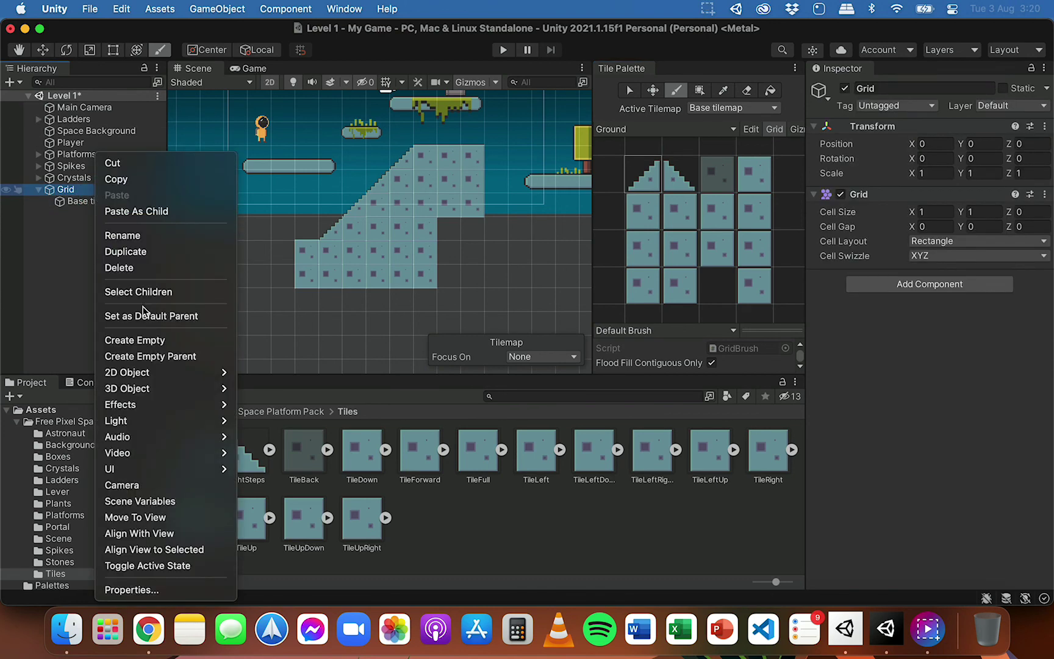
pyautogui.moveTo(151, 376)
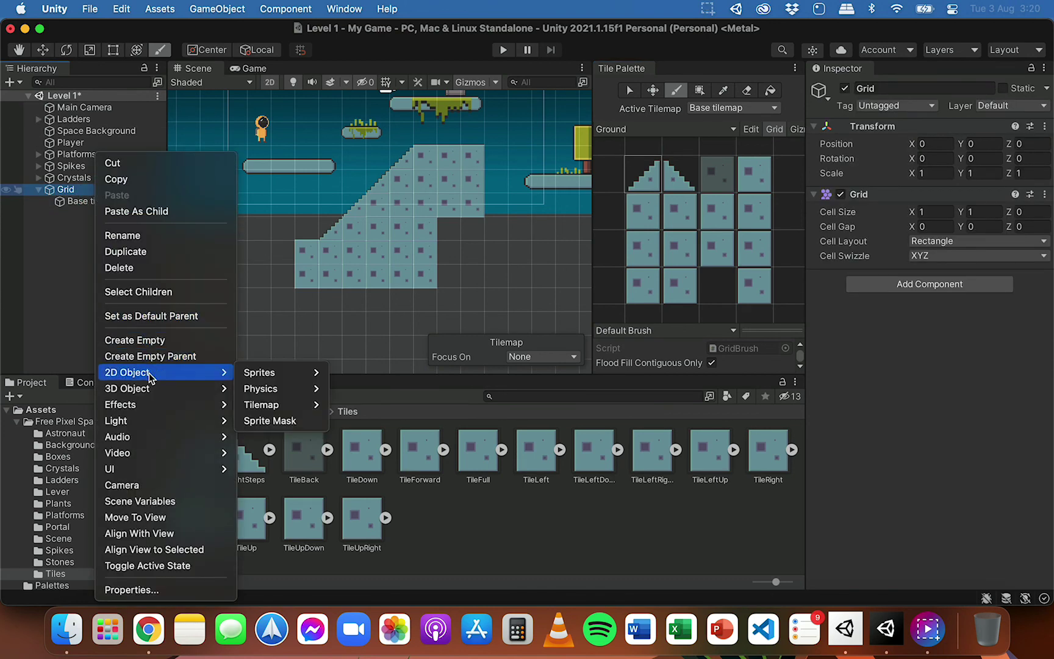
pyautogui.moveTo(287, 405)
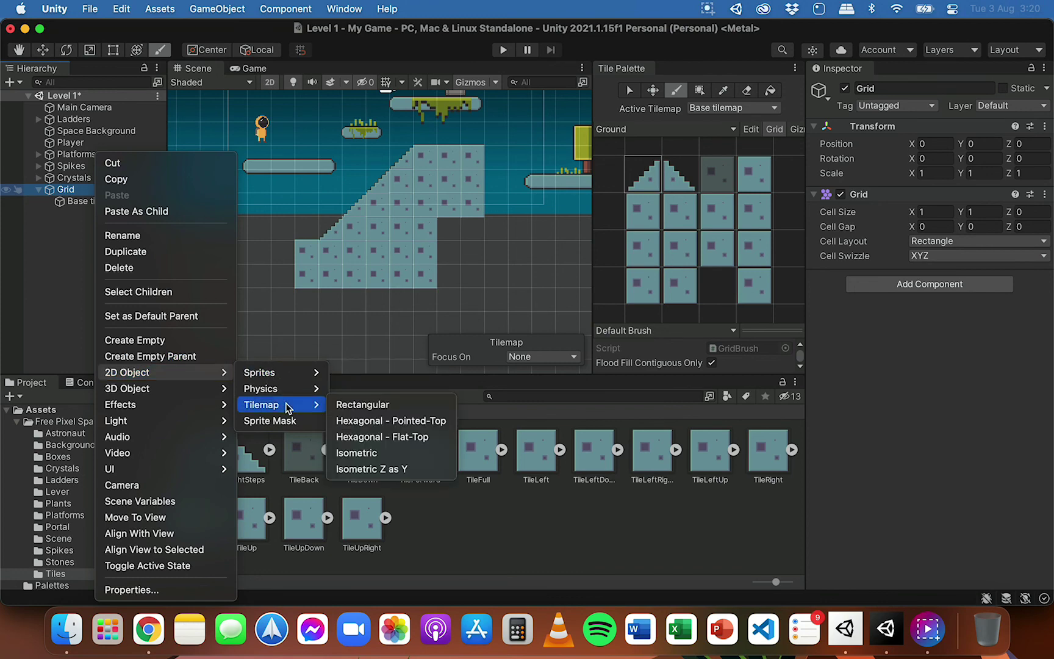
pyautogui.click(363, 406)
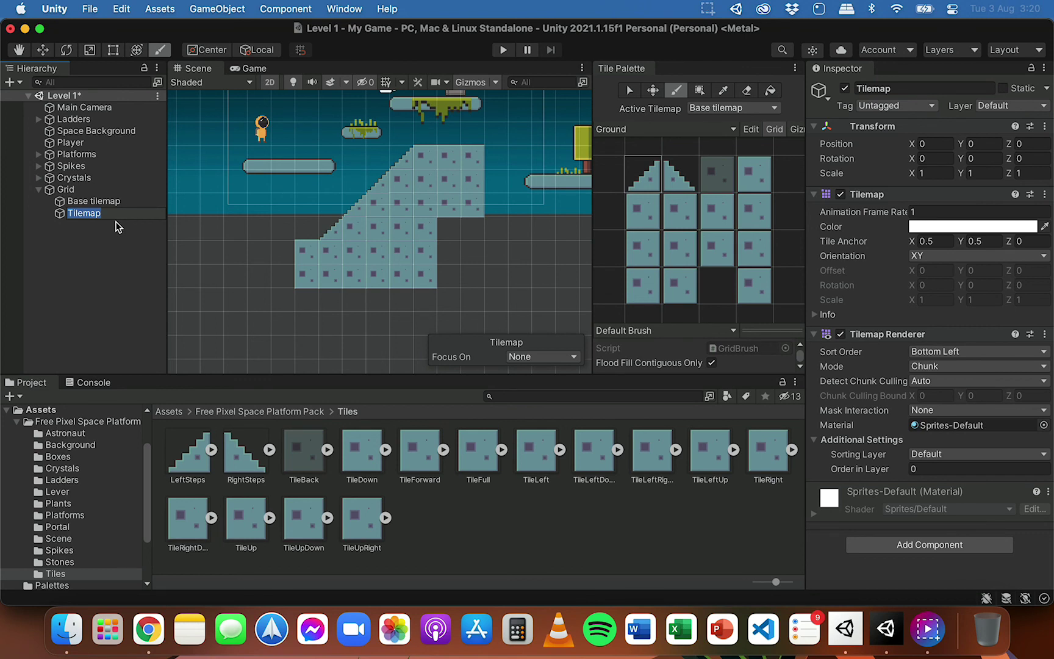
pyautogui.write('Stairs')
pyautogui.press('Return')
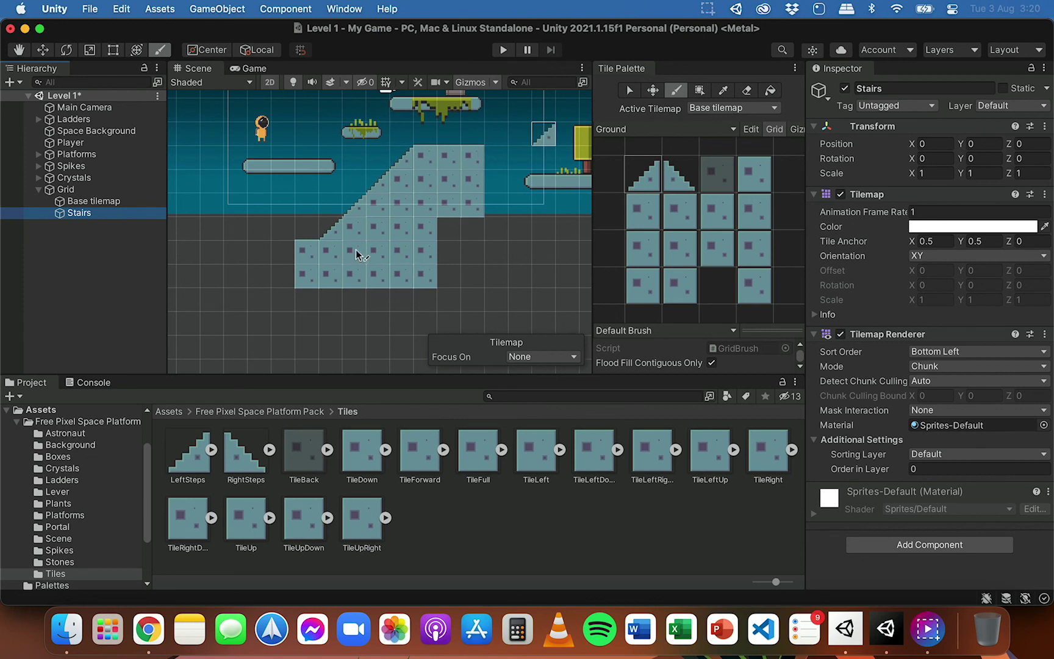
# Step: Make Stairs the active tilemap for painting and set its Tilemap Renderer's Order in Layer to 1
pyautogui.click(727, 110)
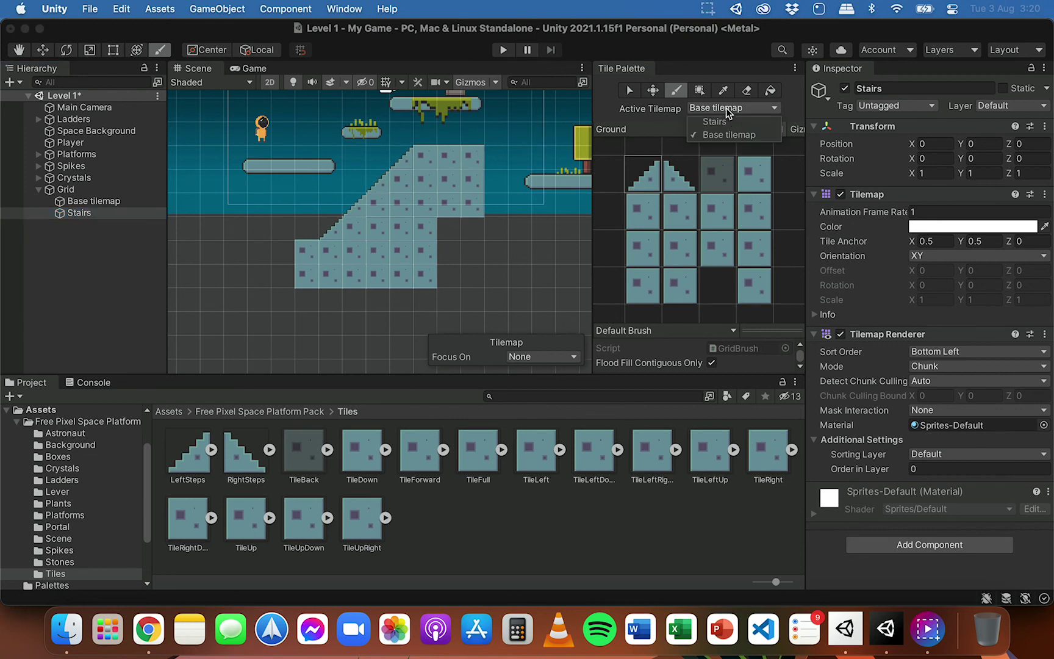
pyautogui.click(750, 120)
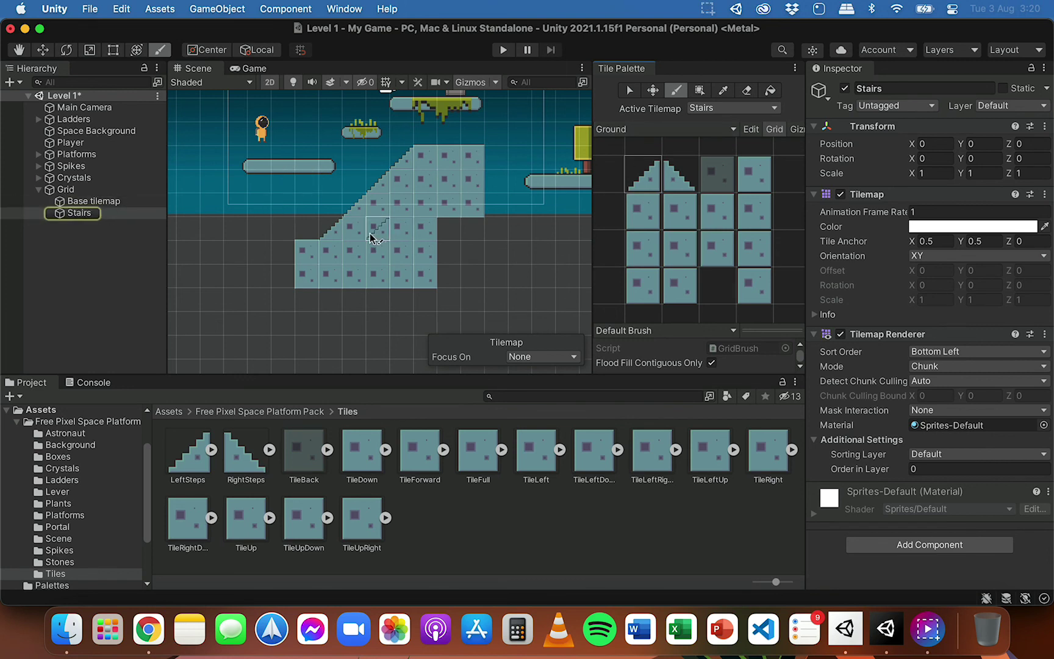
pyautogui.click(912, 469)
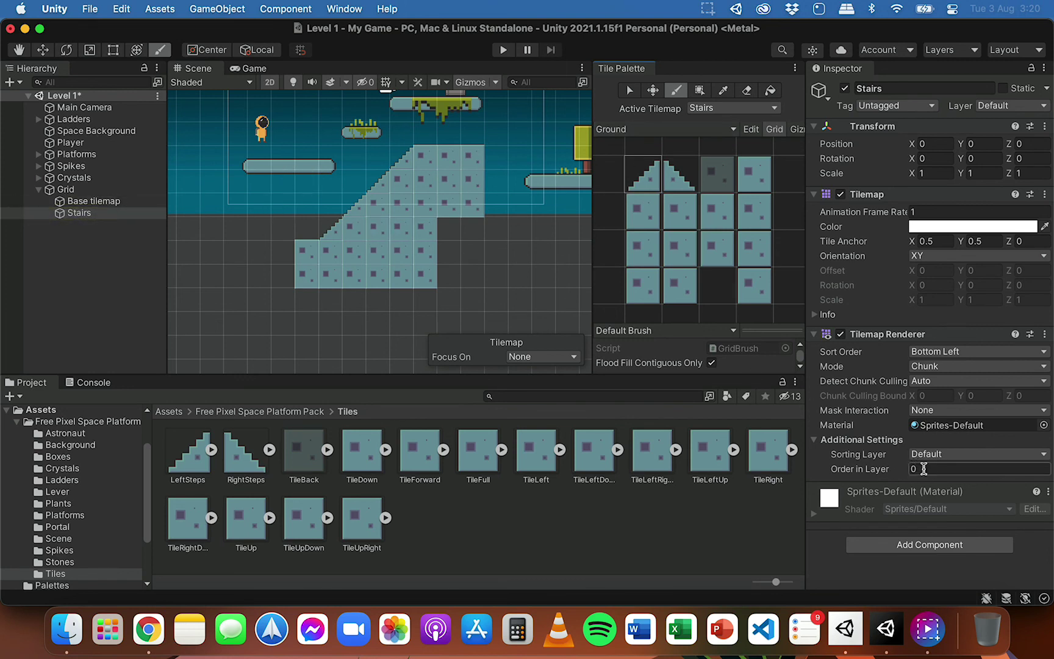
pyautogui.click(933, 470)
pyautogui.write('1')
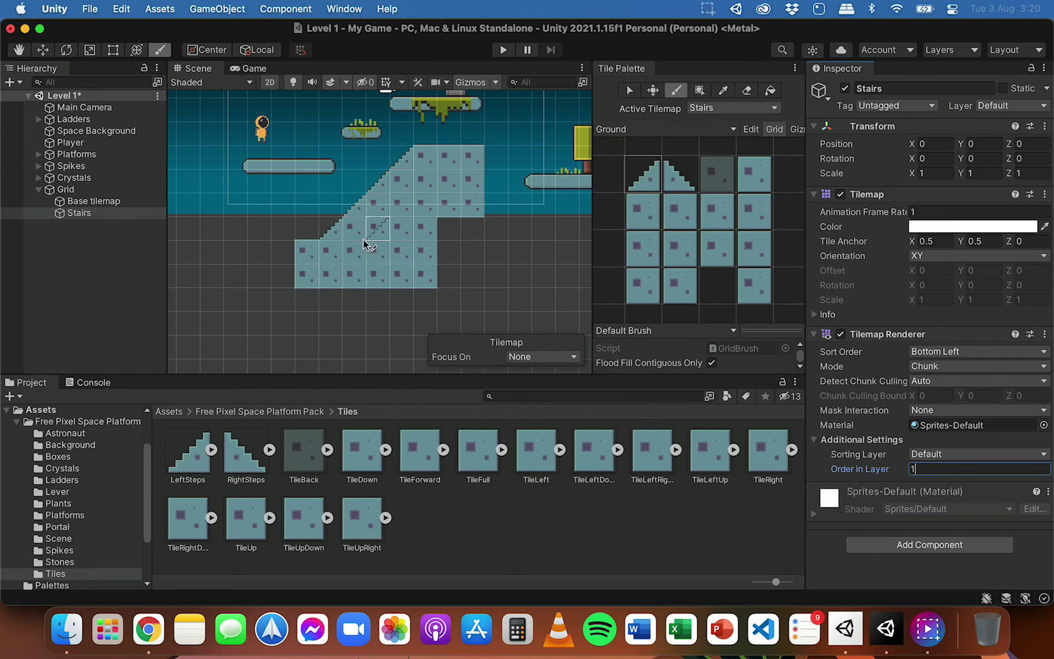
# Step: Paint a diagonal run of five LeftSteps tiles over the ground block, parallel to its stepped edge, and select the Stairs tilemap object
pyautogui.moveTo(373, 235); pyautogui.dragTo(416, 204)
pyautogui.press('super+z')
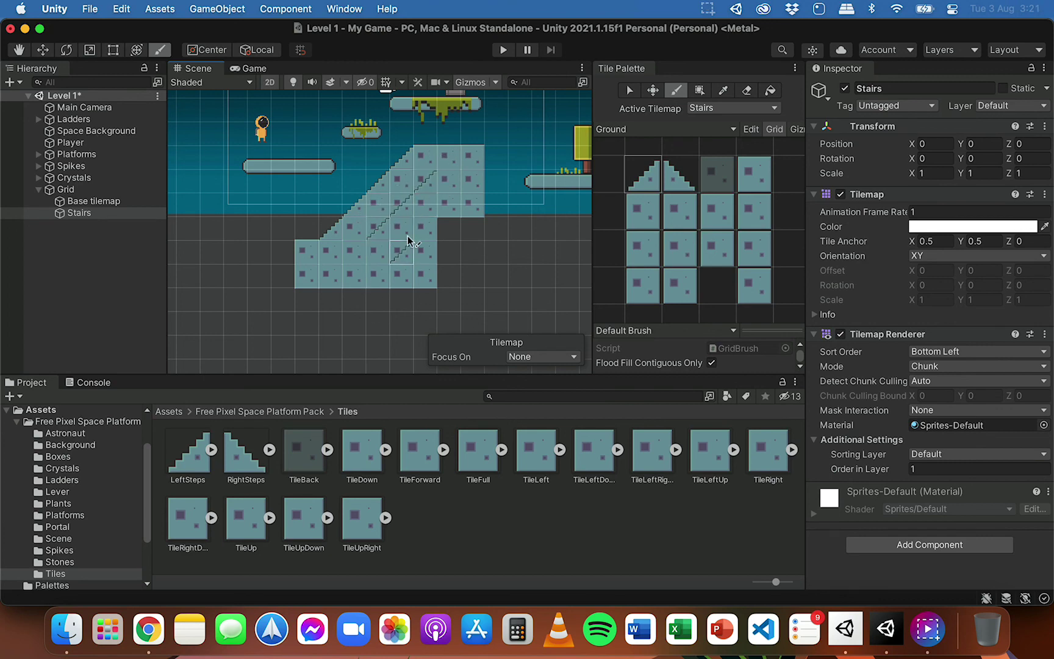
pyautogui.scroll(3, 403, 235)
pyautogui.click(346, 244)
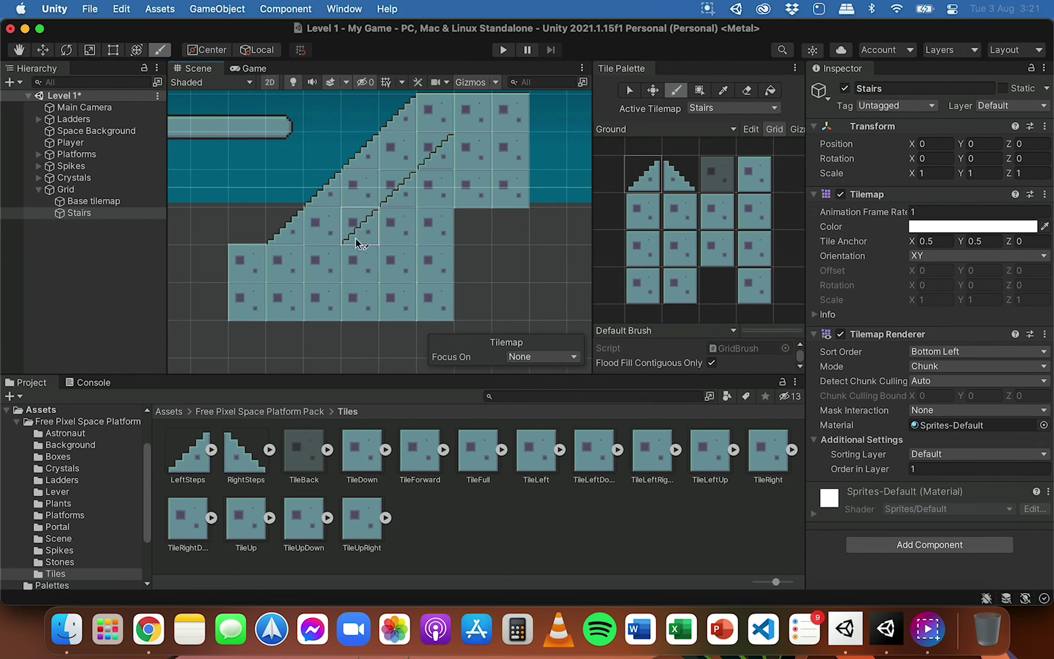
pyautogui.click(324, 263)
pyautogui.click(284, 300)
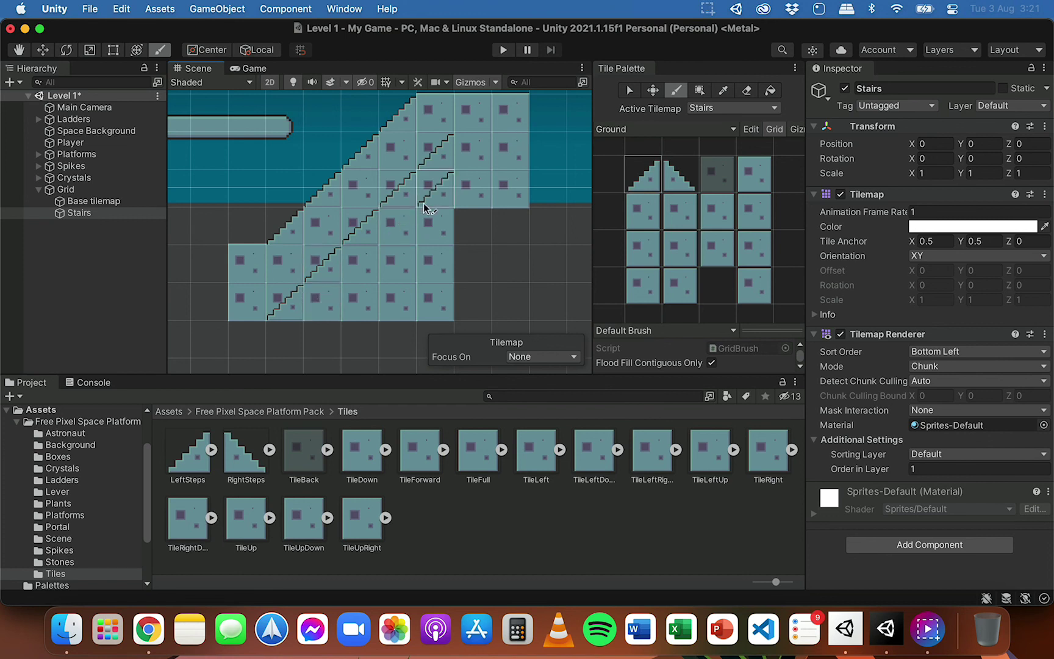
pyautogui.click(95, 202)
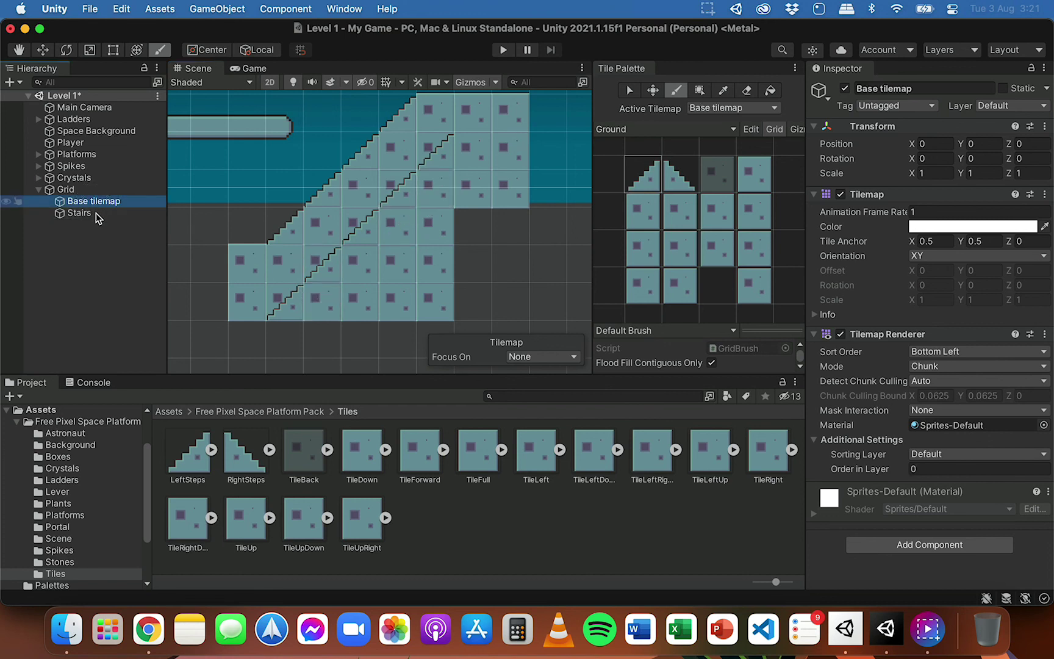
pyautogui.click(95, 214)
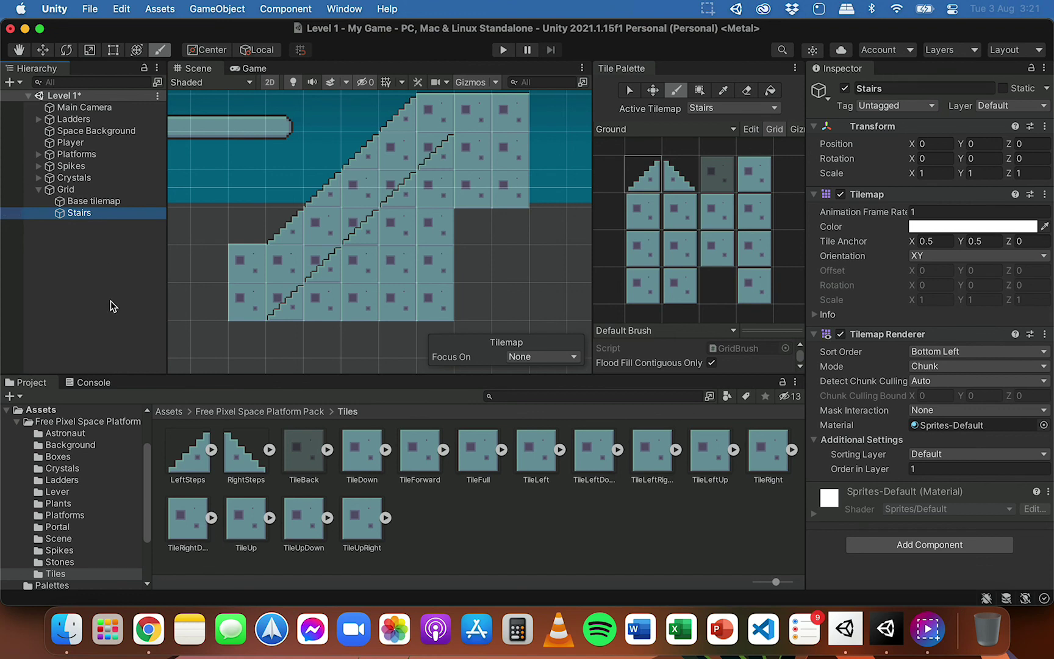